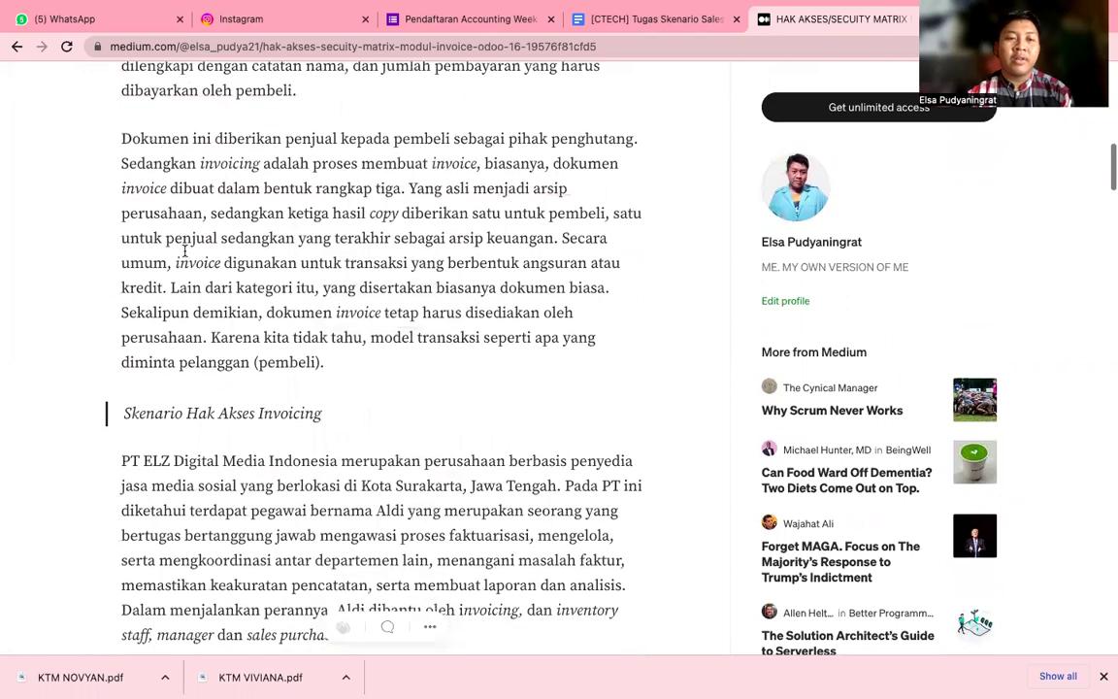
Read through the article's Invoicing sections, then open a new browser tab.
{"action": "scroll", "coordinate": [187, 251], "scroll_direction": "down", "scroll_amount": 3}
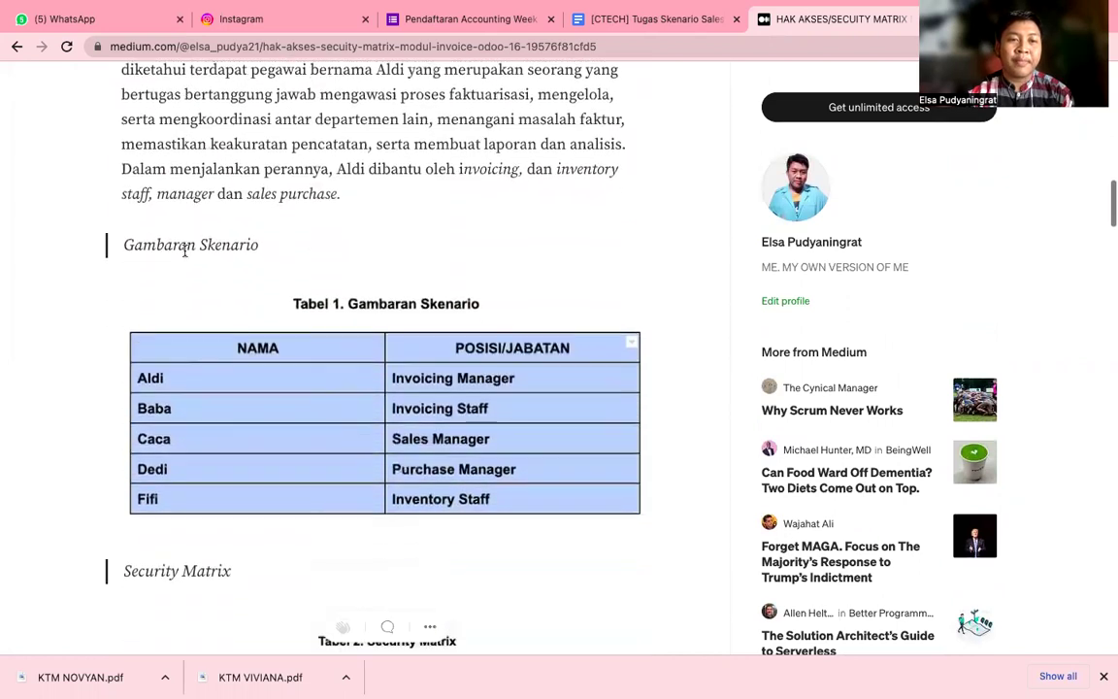
{"action": "scroll", "coordinate": [186, 252], "scroll_direction": "up", "scroll_amount": 20}
{"action": "scroll", "coordinate": [186, 256], "scroll_direction": "down", "scroll_amount": 6}
{"action": "scroll", "coordinate": [186, 256], "scroll_direction": "down", "scroll_amount": 1}
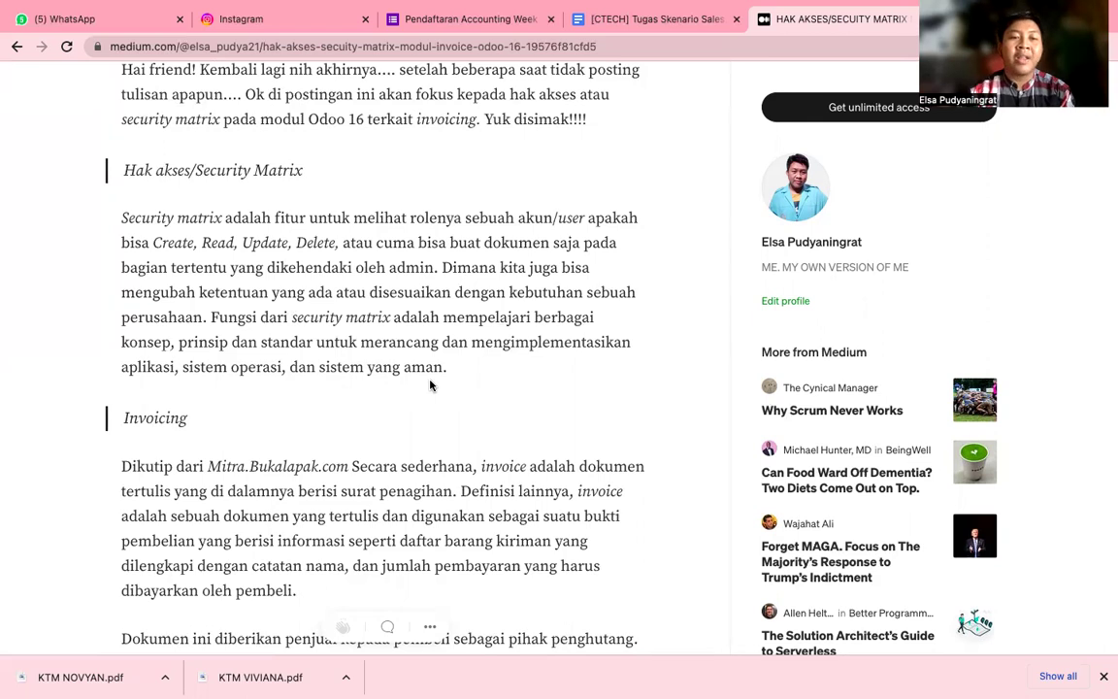
{"action": "scroll", "coordinate": [430, 386], "scroll_direction": "down", "scroll_amount": 2}
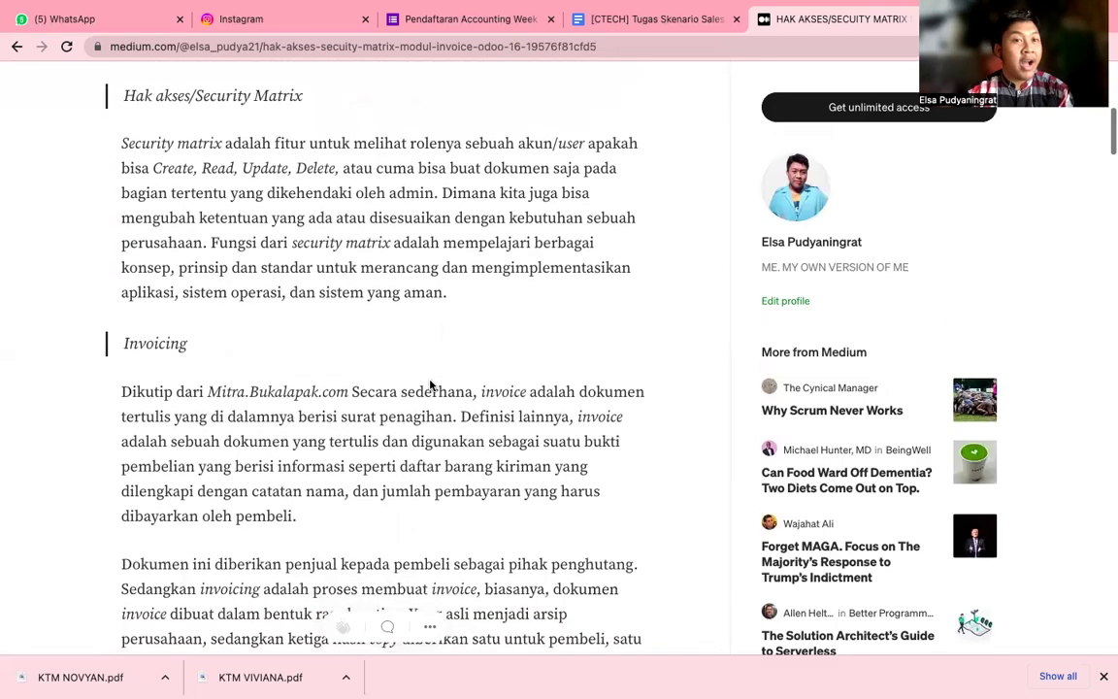
{"action": "scroll", "coordinate": [430, 385], "scroll_direction": "down", "scroll_amount": 4}
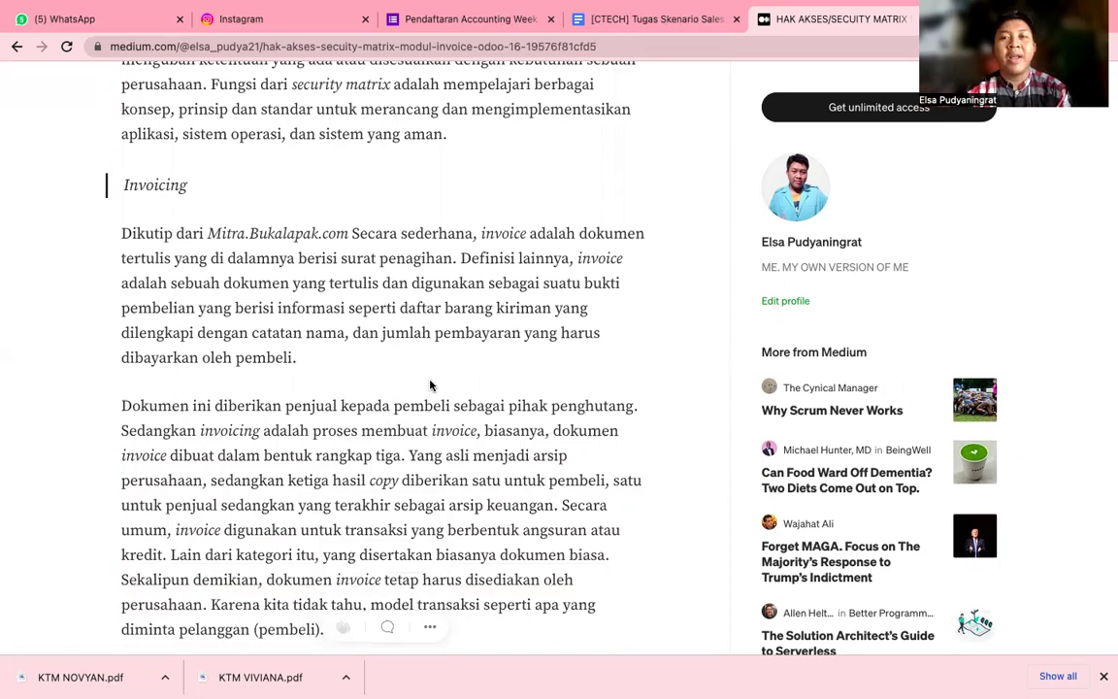
{"action": "scroll", "coordinate": [430, 386], "scroll_direction": "down", "scroll_amount": 6}
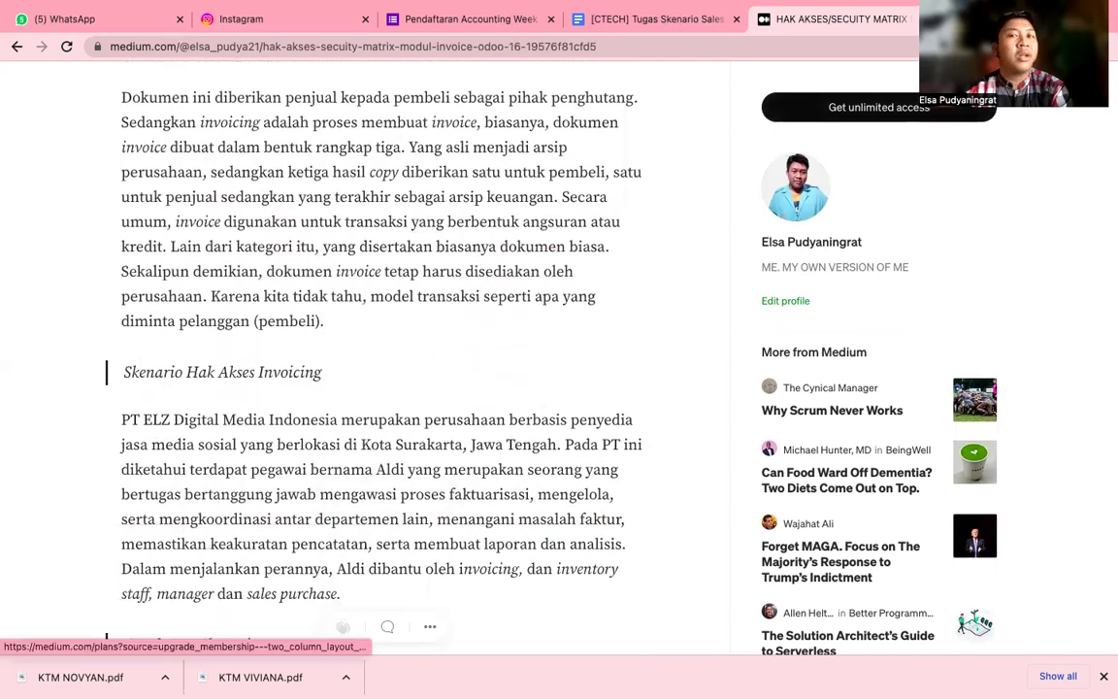
{"action": "key", "text": "ctrl+t"}
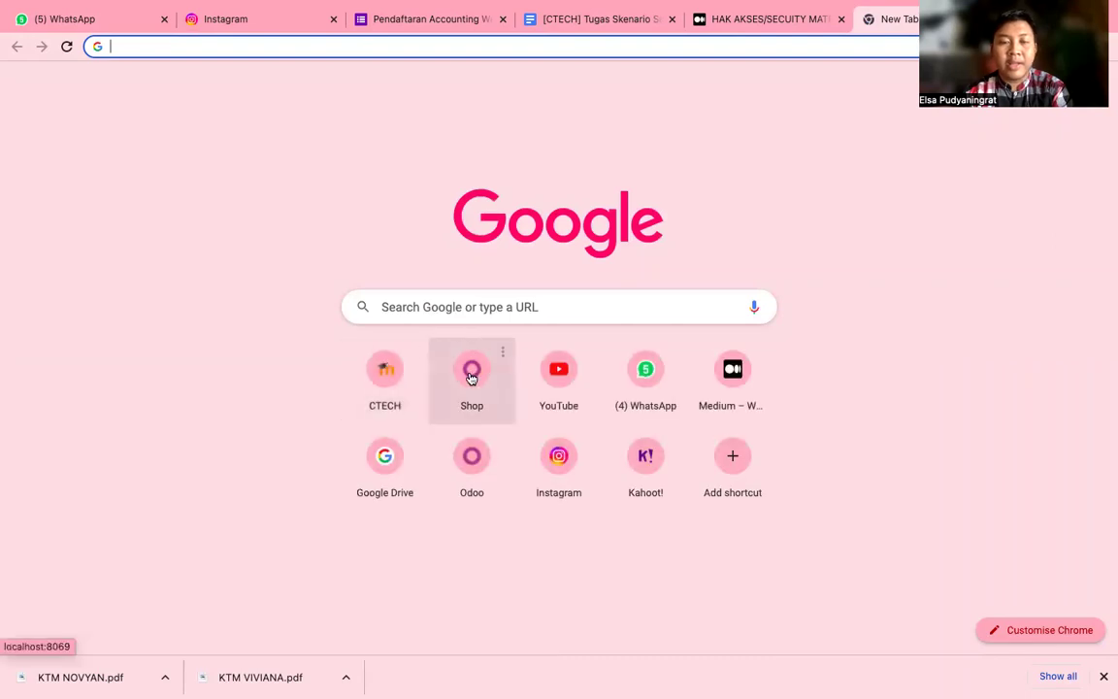
Load the local Odoo shop site at localhost:8069 from the Shop shortcut.
{"action": "left_click", "coordinate": [470, 377]}
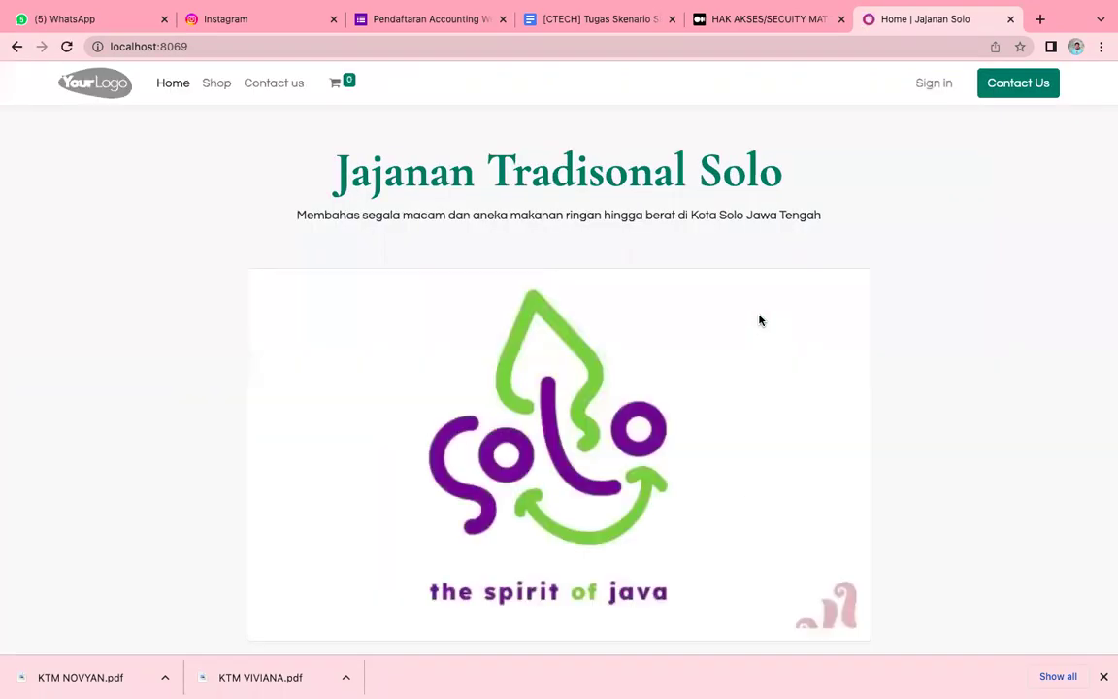
Sign in to Odoo with the saved account email and password, then close the Instagram tab.
{"action": "left_click", "coordinate": [933, 87]}
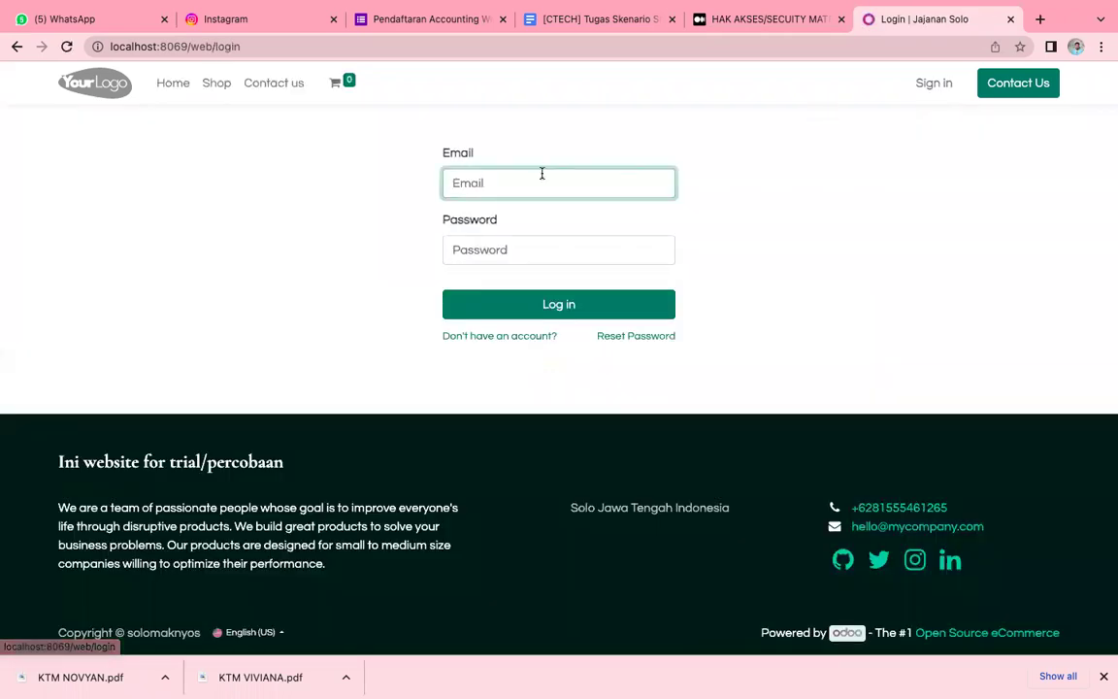
{"action": "left_click", "coordinate": [541, 172]}
{"action": "left_click", "coordinate": [549, 225]}
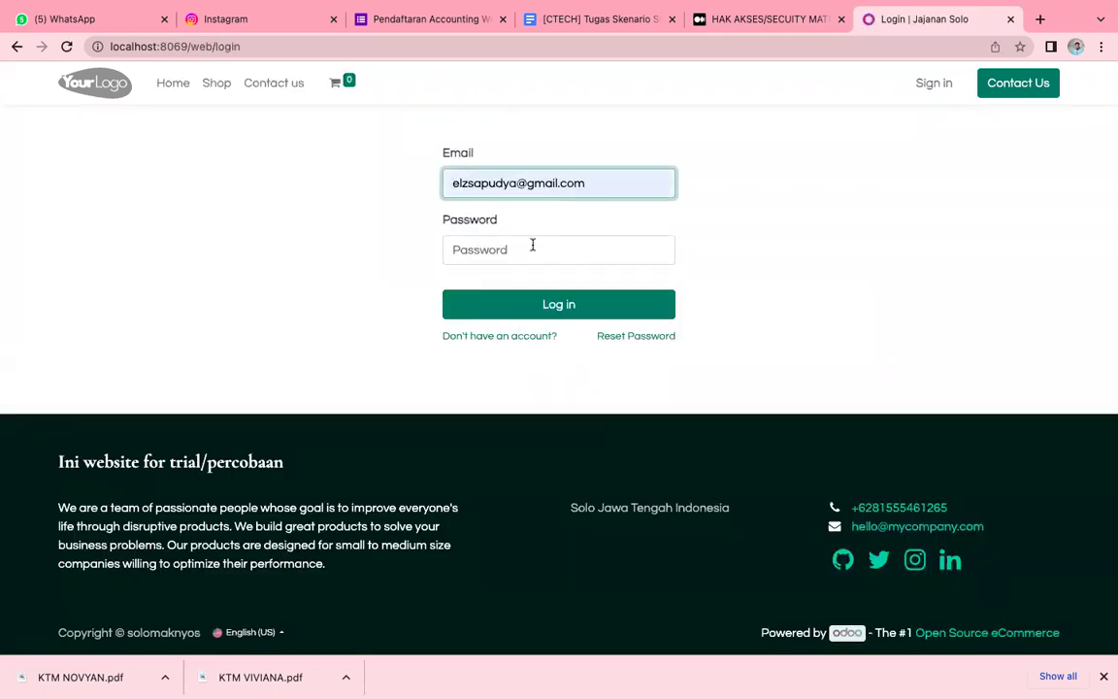
{"action": "left_click", "coordinate": [530, 245]}
{"action": "type", "text": "********"}
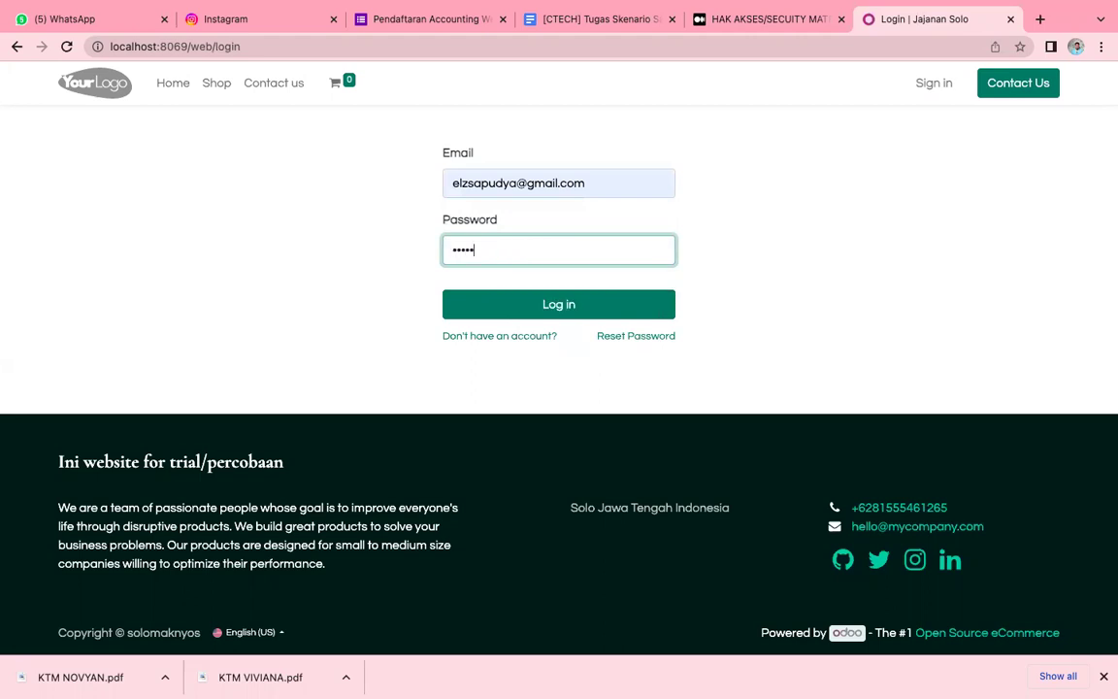
{"action": "key", "text": "Return"}
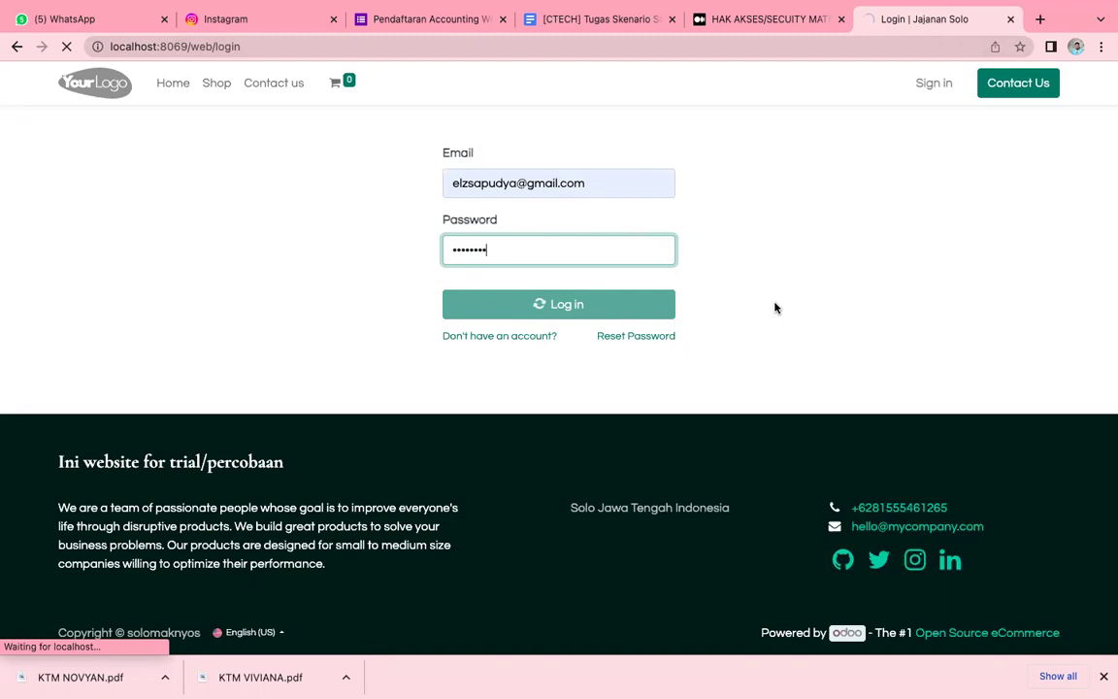
{"action": "left_click", "coordinate": [333, 20]}
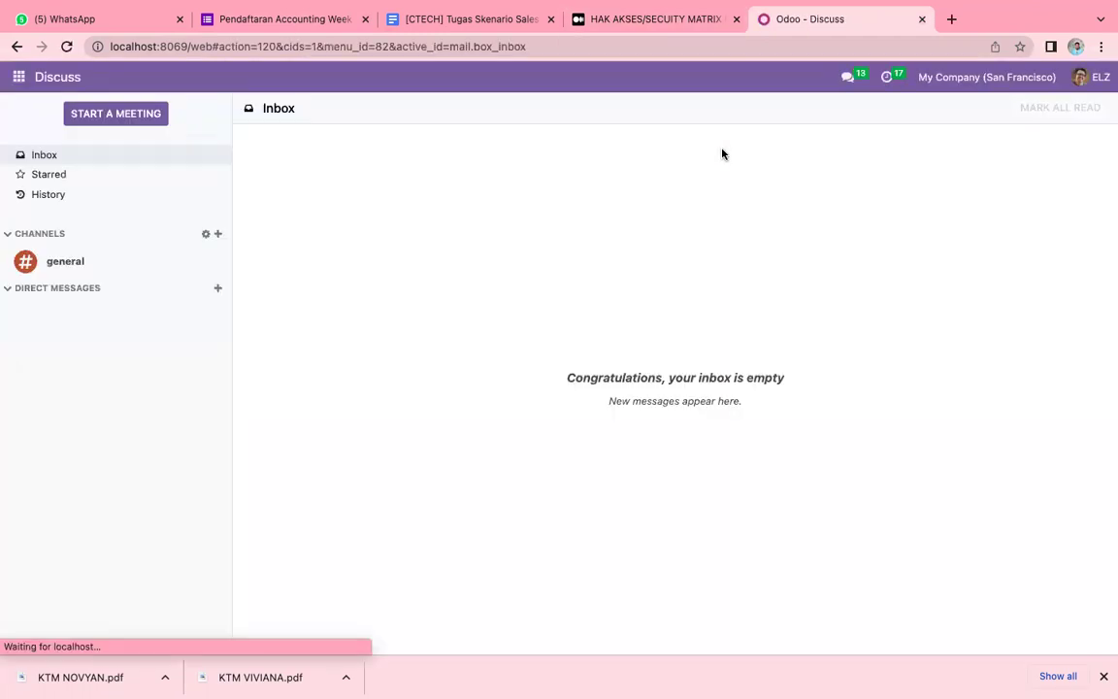
Activate developer mode from the Developer Tools section of Odoo Settings.
{"action": "left_click", "coordinate": [21, 82]}
{"action": "left_click", "coordinate": [49, 285]}
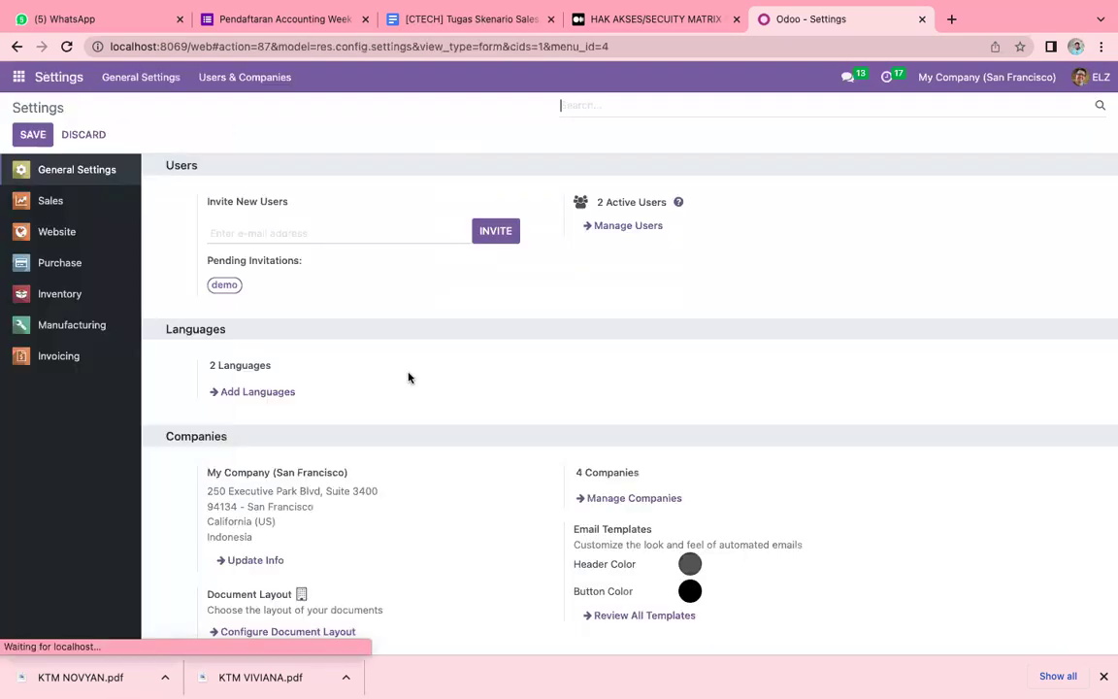
{"action": "scroll", "coordinate": [409, 378], "scroll_direction": "down", "scroll_amount": 20}
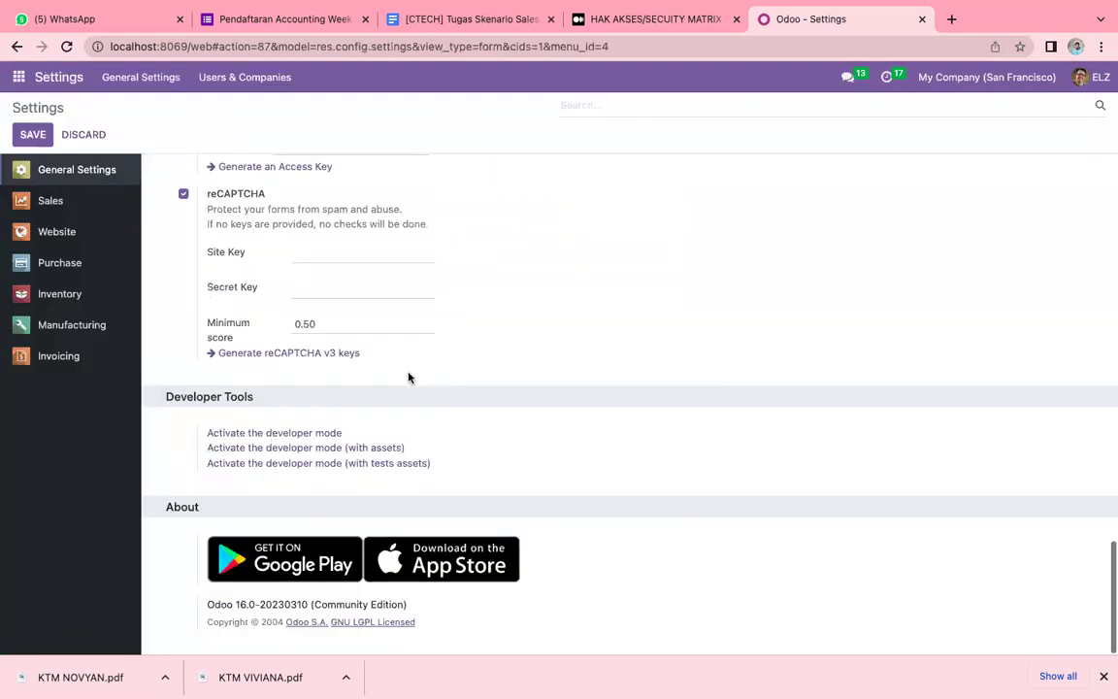
{"action": "left_click", "coordinate": [325, 434]}
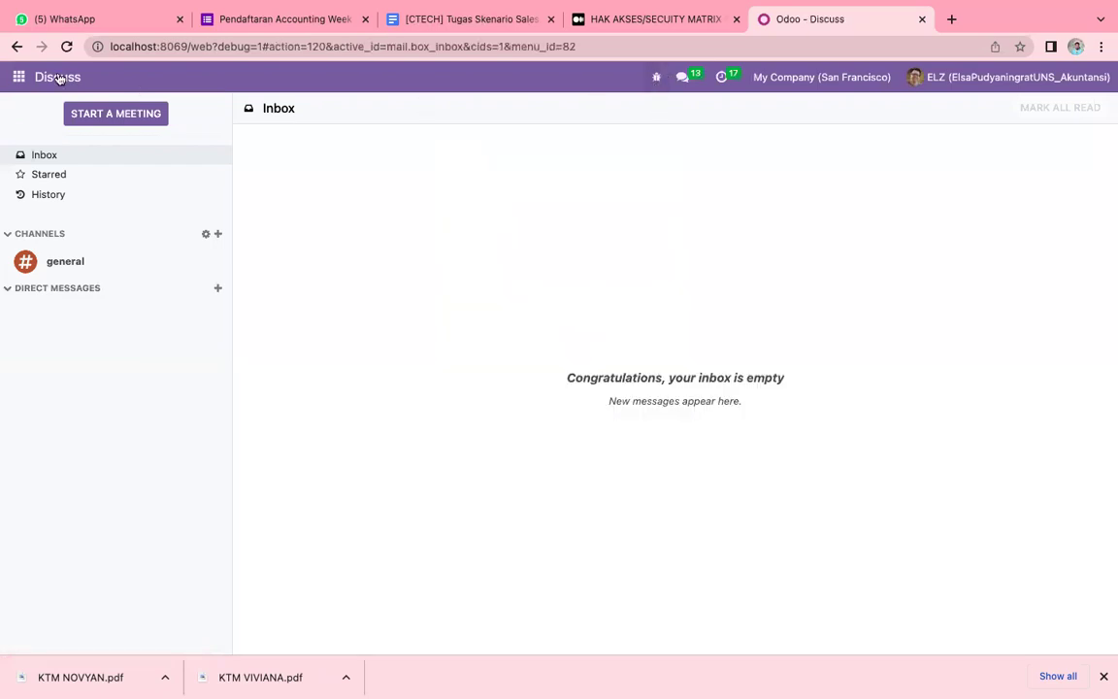
{"action": "left_click", "coordinate": [19, 78]}
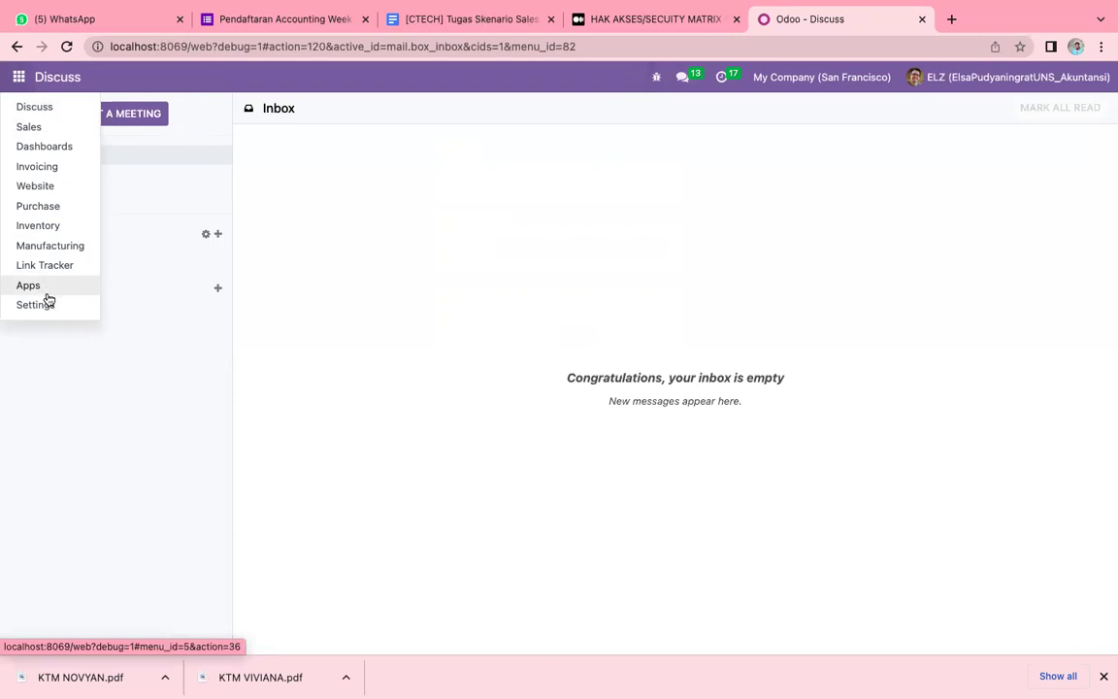
Show the Internal Users list under Settings > Users & Companies.
{"action": "left_click", "coordinate": [47, 307]}
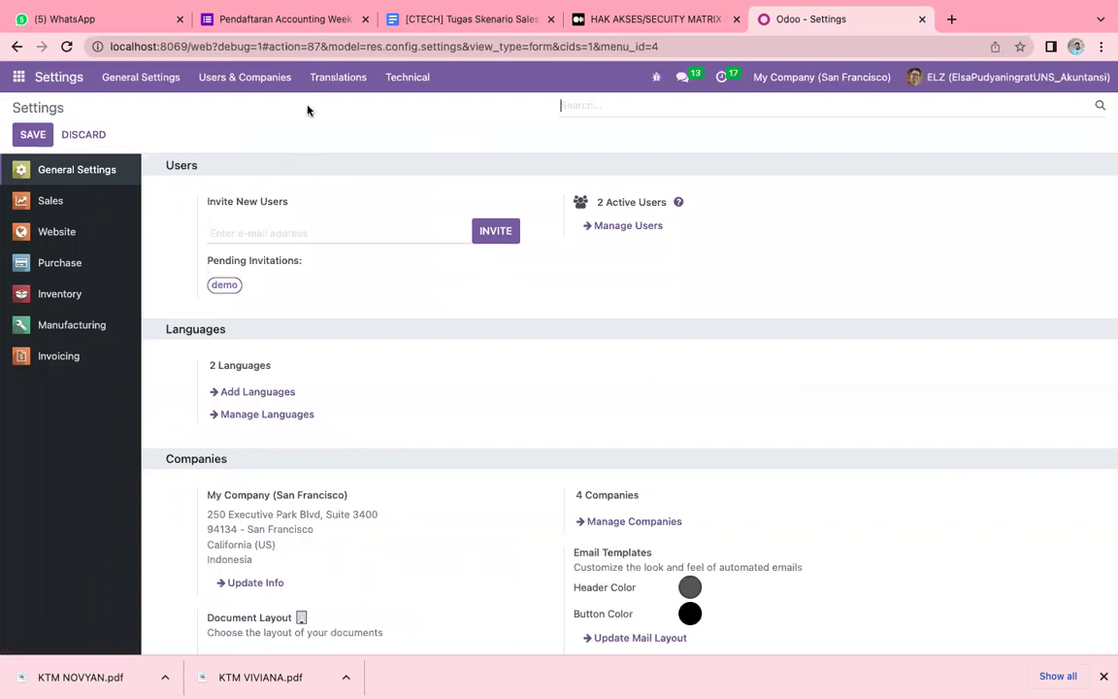
{"action": "left_click", "coordinate": [252, 84]}
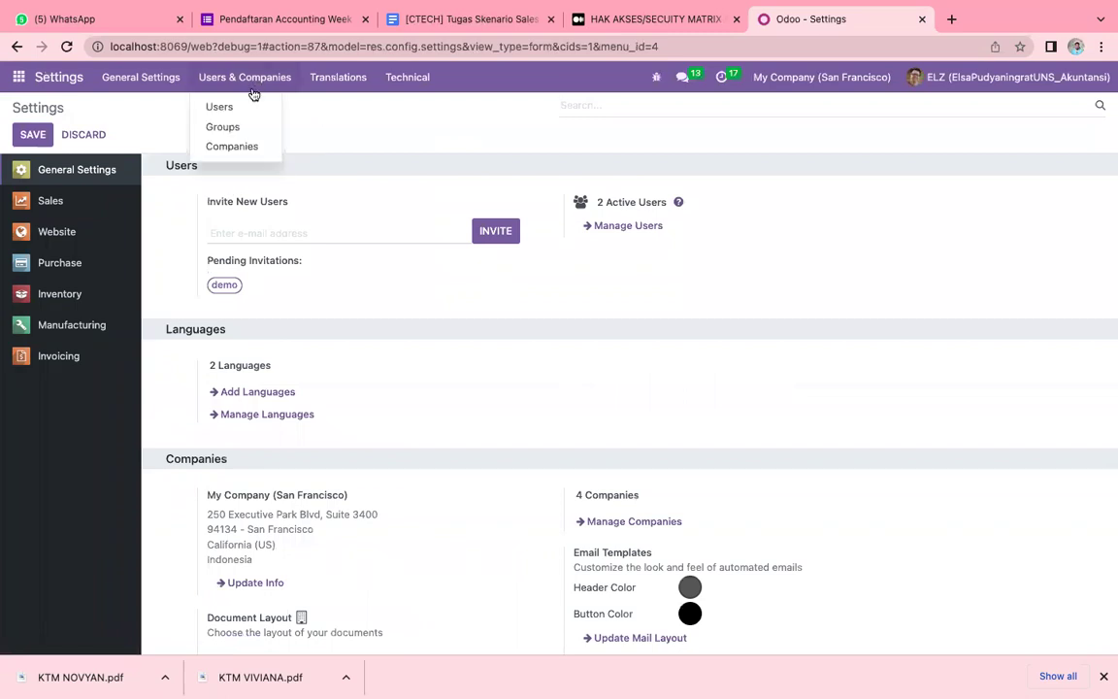
{"action": "left_click", "coordinate": [245, 108]}
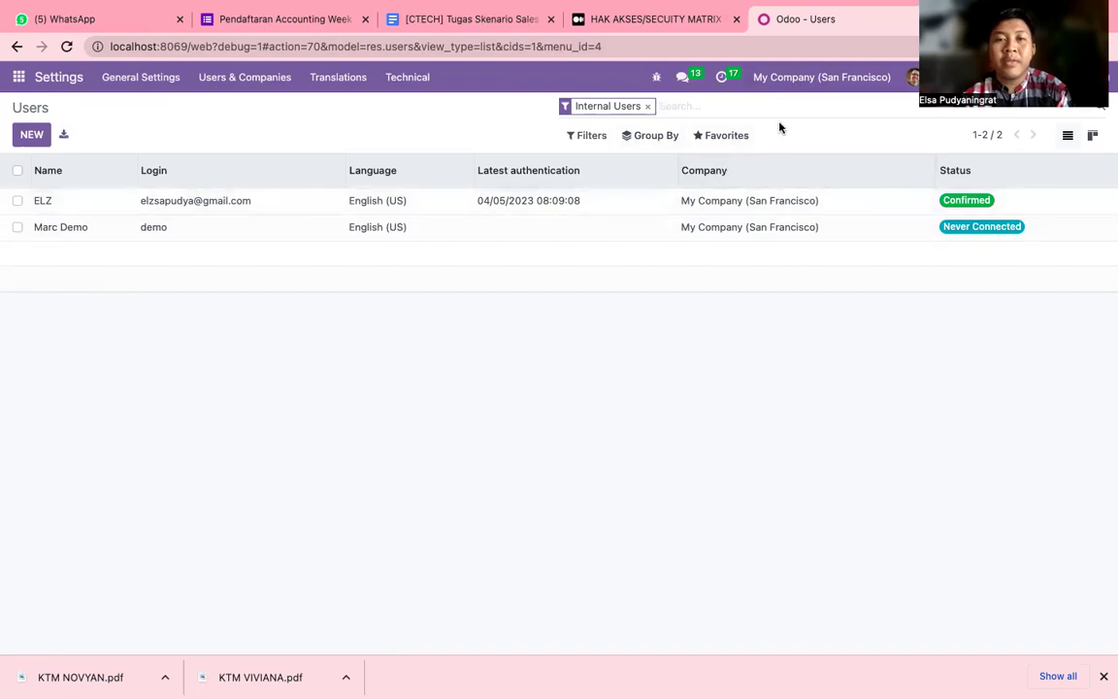
Return to the Medium article's user-import step with the Name, Login, password and Role sheet.
{"action": "left_click", "coordinate": [609, 19]}
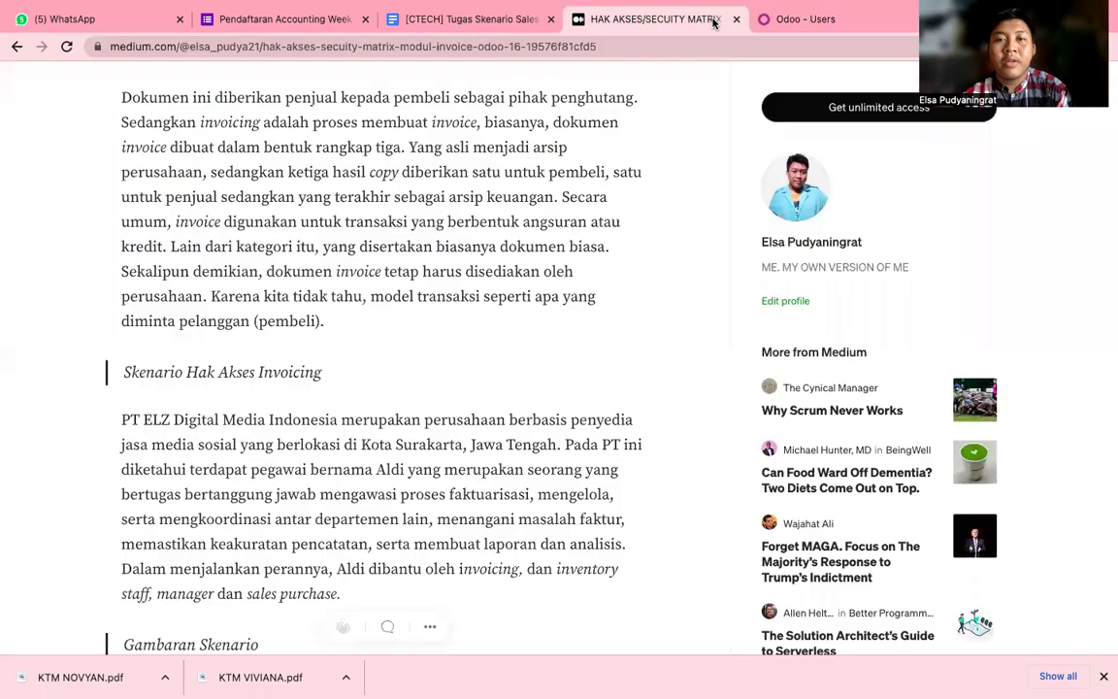
{"action": "scroll", "coordinate": [380, 384], "scroll_direction": "down", "scroll_amount": 5}
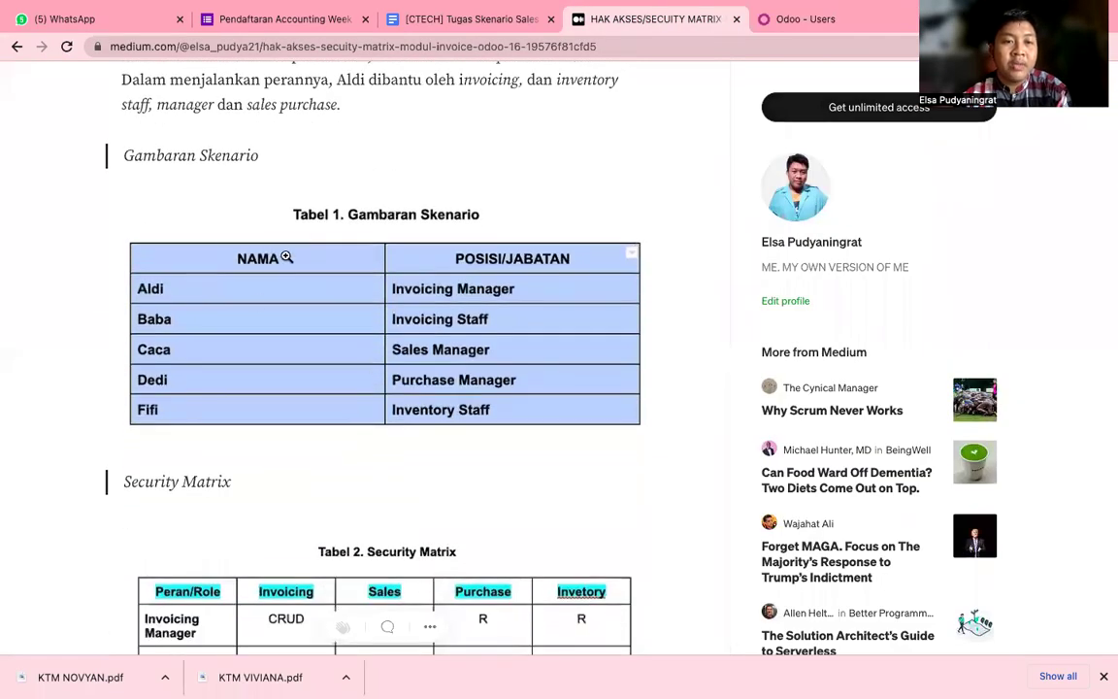
{"action": "scroll", "coordinate": [286, 257], "scroll_direction": "up", "scroll_amount": 1}
{"action": "scroll", "coordinate": [286, 258], "scroll_direction": "down", "scroll_amount": 10}
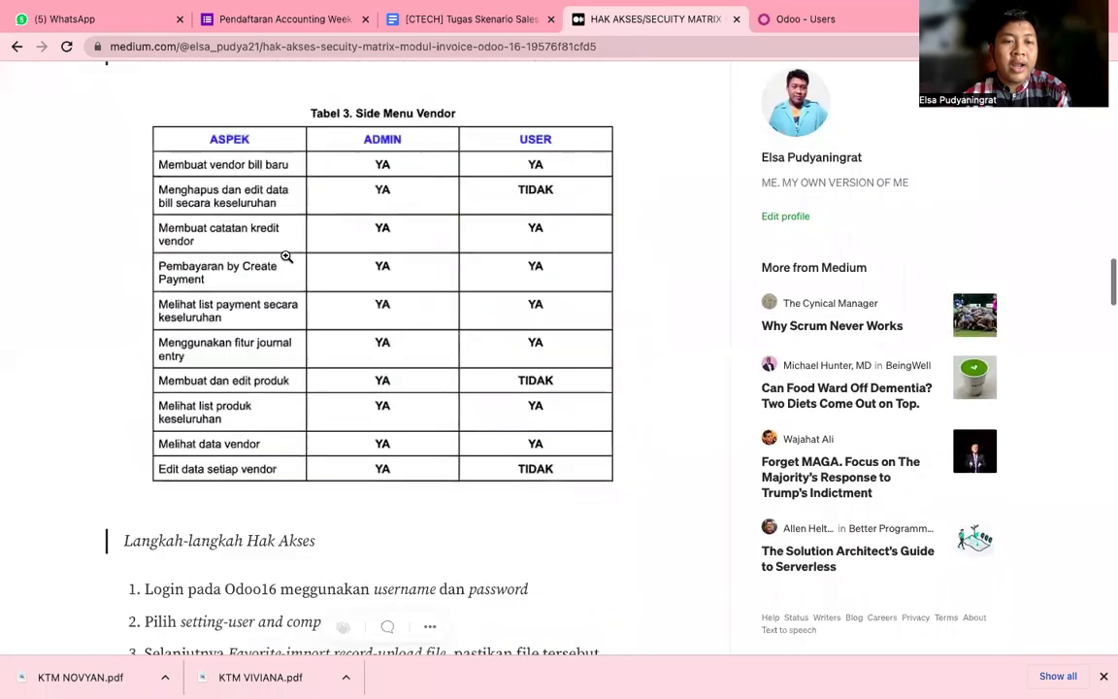
{"action": "scroll", "coordinate": [287, 257], "scroll_direction": "down", "scroll_amount": 5}
{"action": "scroll", "coordinate": [286, 257], "scroll_direction": "down", "scroll_amount": 1}
{"action": "scroll", "coordinate": [286, 257], "scroll_direction": "up", "scroll_amount": 1}
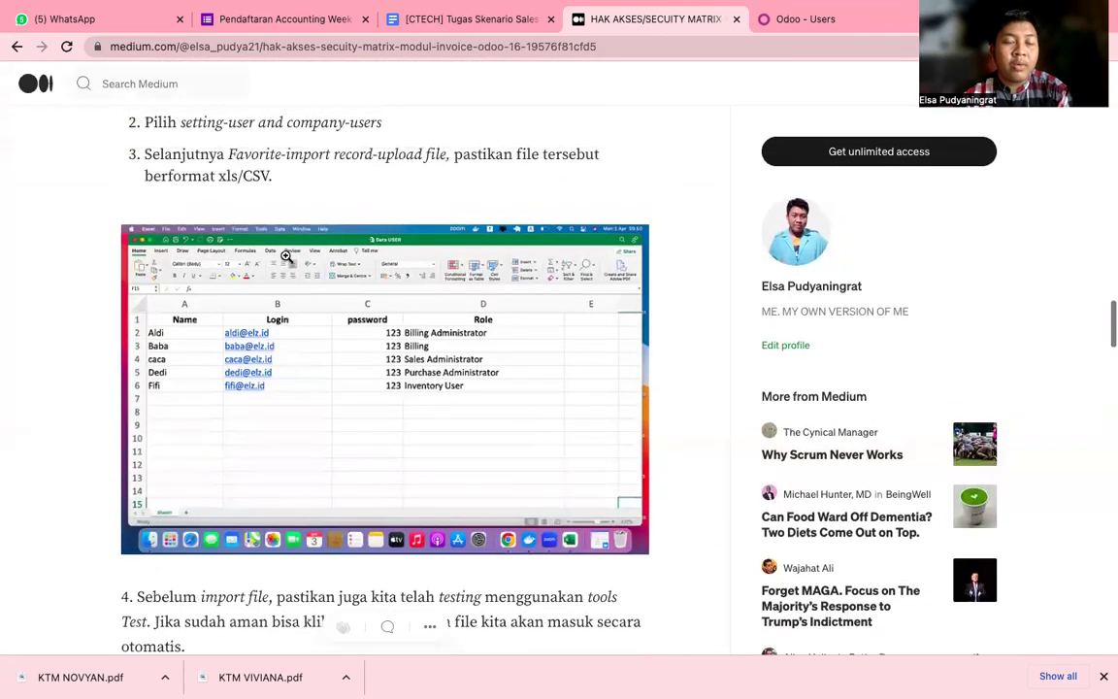
{"action": "scroll", "coordinate": [287, 256], "scroll_direction": "up", "scroll_amount": 3}
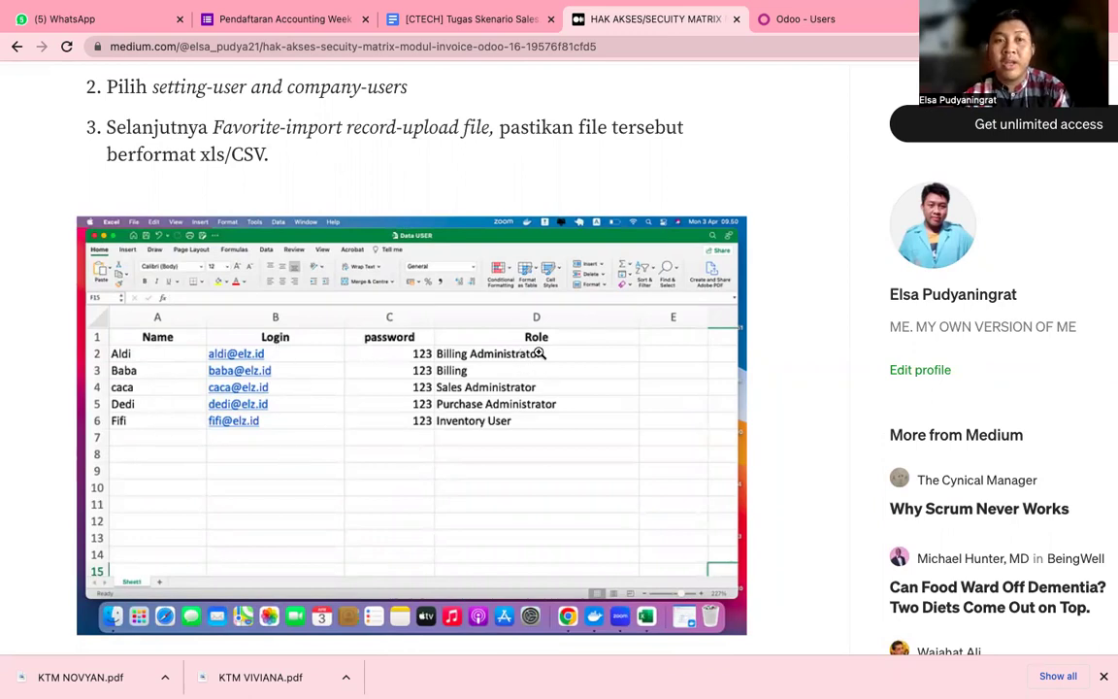
{"action": "scroll", "coordinate": [538, 353], "scroll_direction": "down", "scroll_amount": 3}
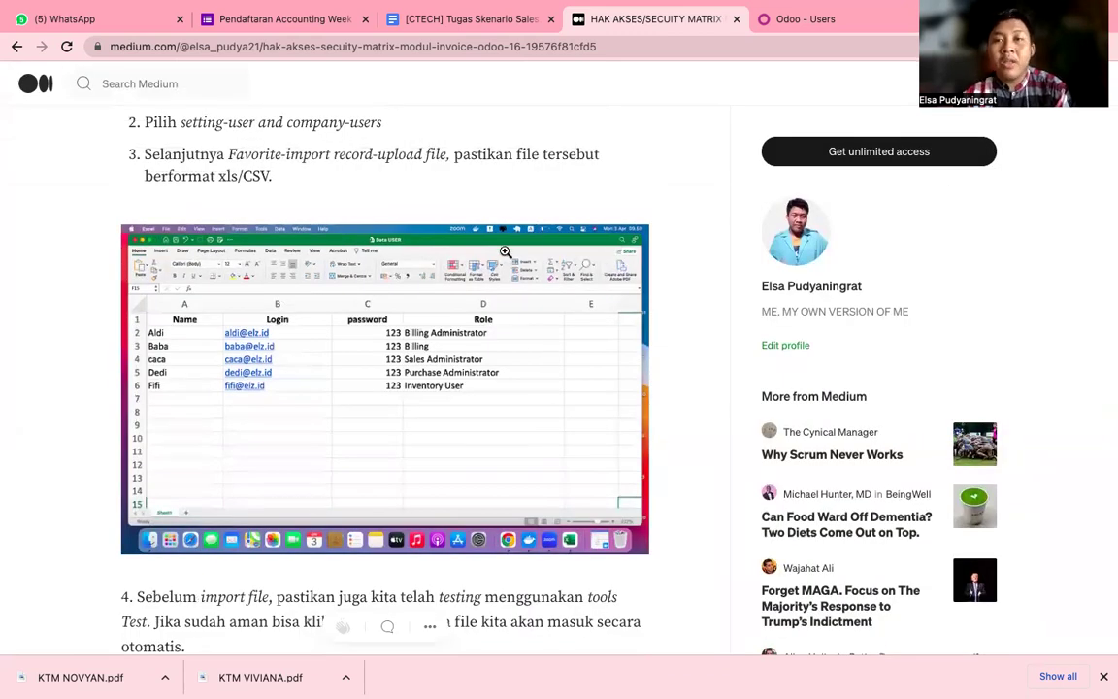
Start an import on the Odoo Users list and upload the Data USER.xlsx spreadsheet.
{"action": "left_click", "coordinate": [808, 21]}
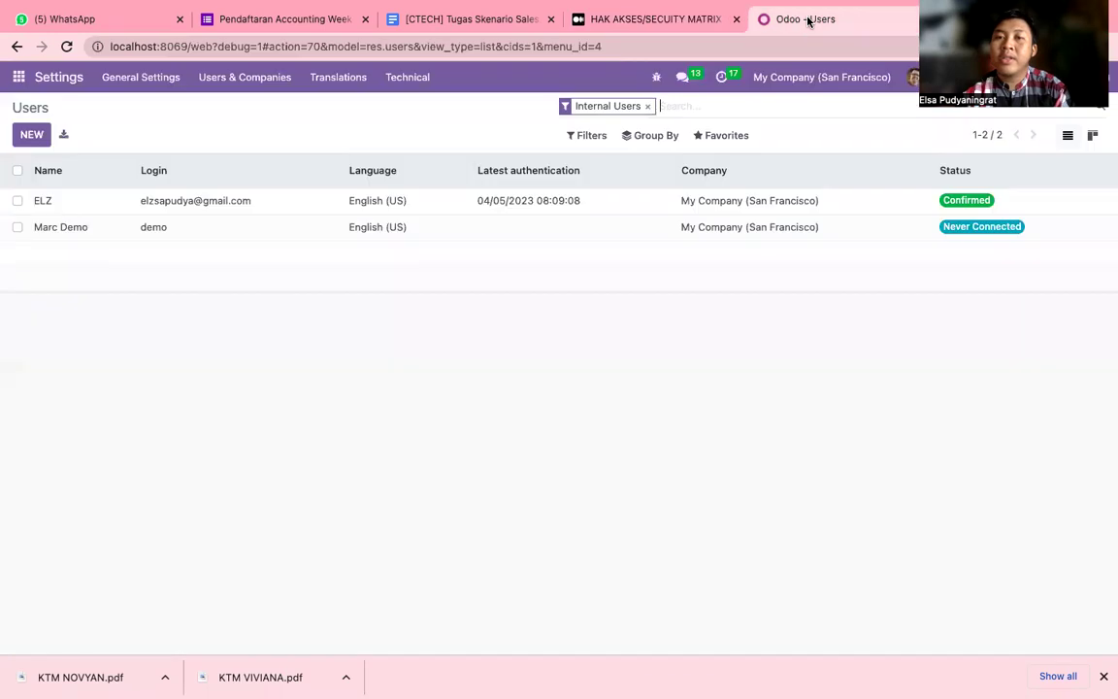
{"action": "left_click", "coordinate": [719, 138]}
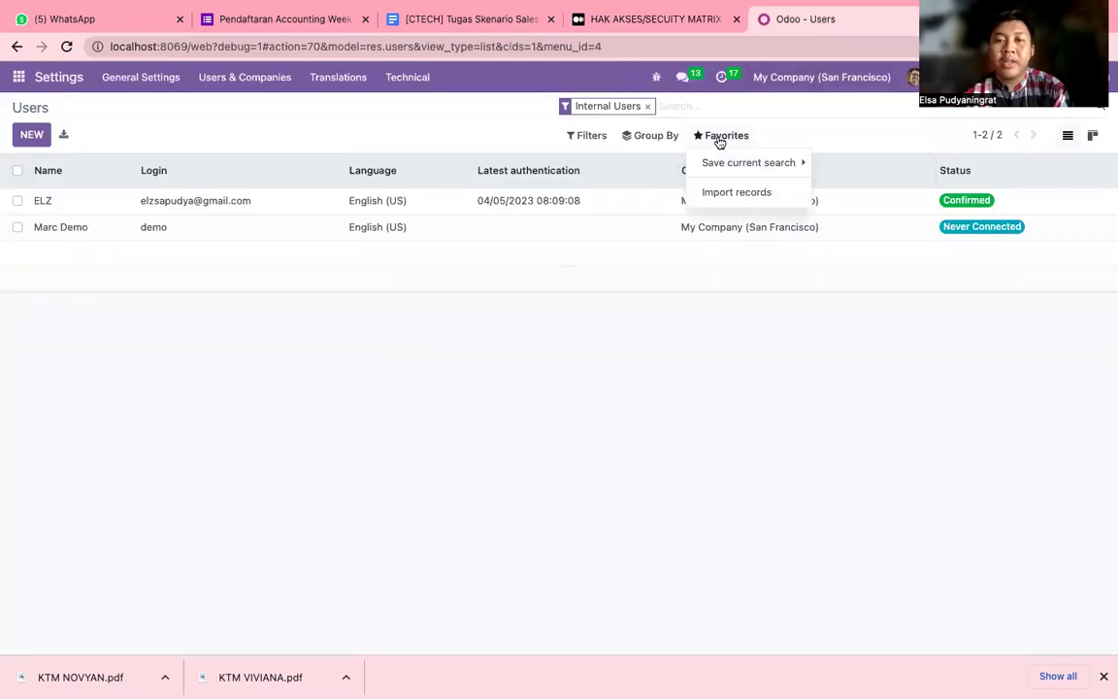
{"action": "left_click", "coordinate": [721, 195]}
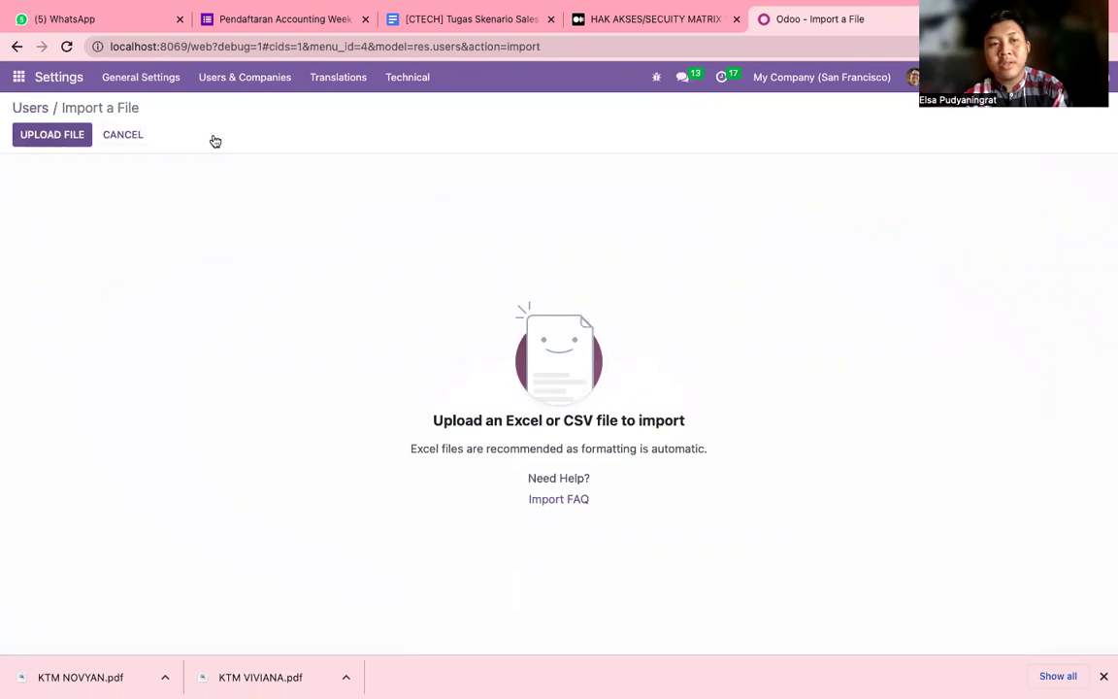
{"action": "left_click", "coordinate": [53, 135]}
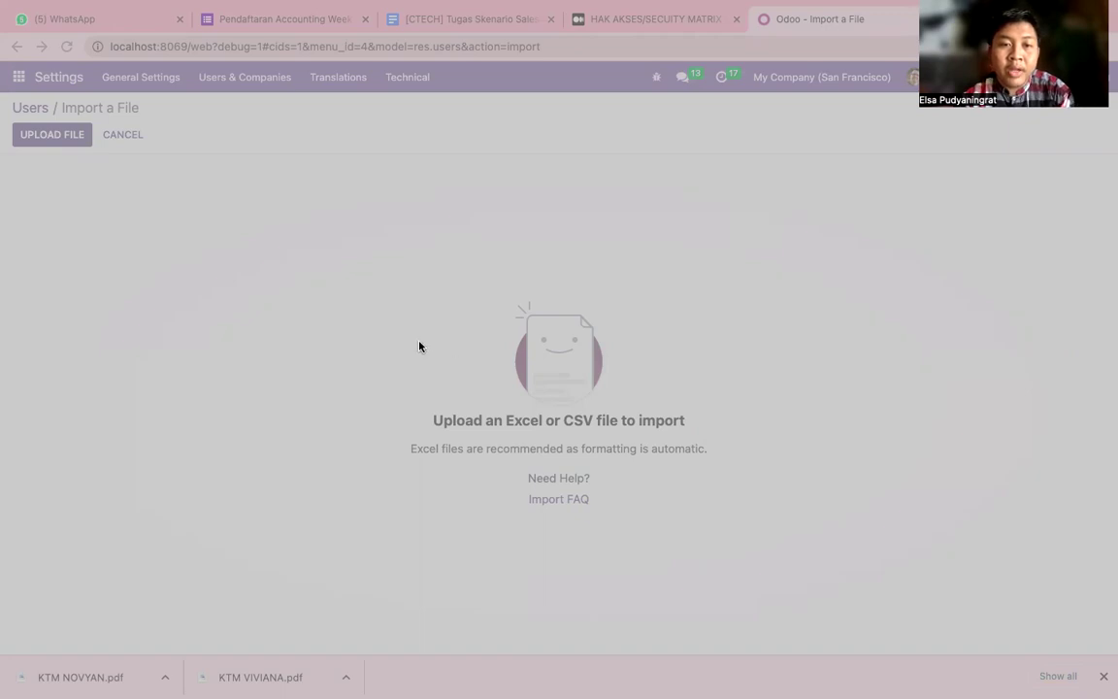
{"action": "left_click", "coordinate": [791, 486]}
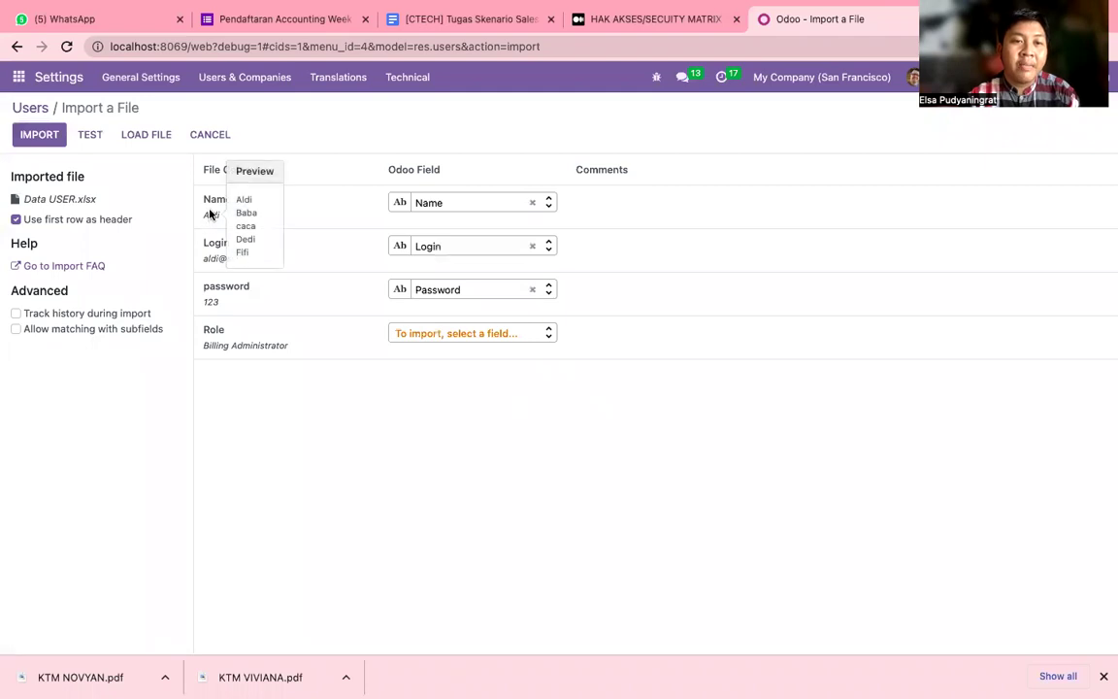
Check the column previews for Name, Login, password and the unmapped Role column.
{"action": "mouse_move", "coordinate": [212, 219]}
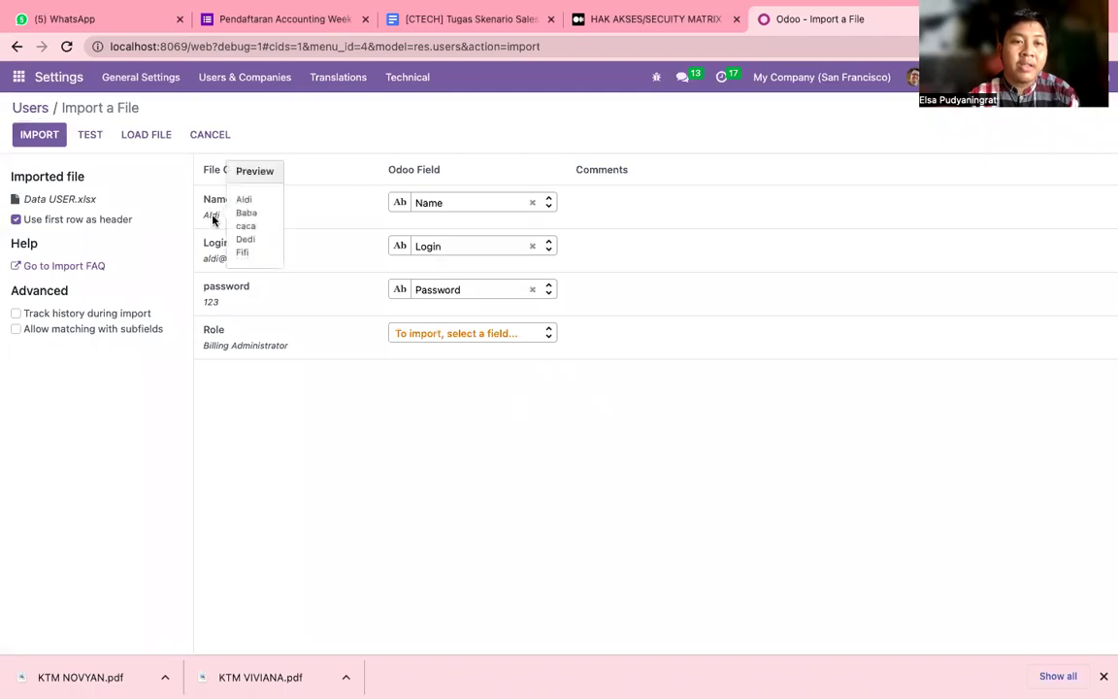
{"action": "mouse_move", "coordinate": [217, 260]}
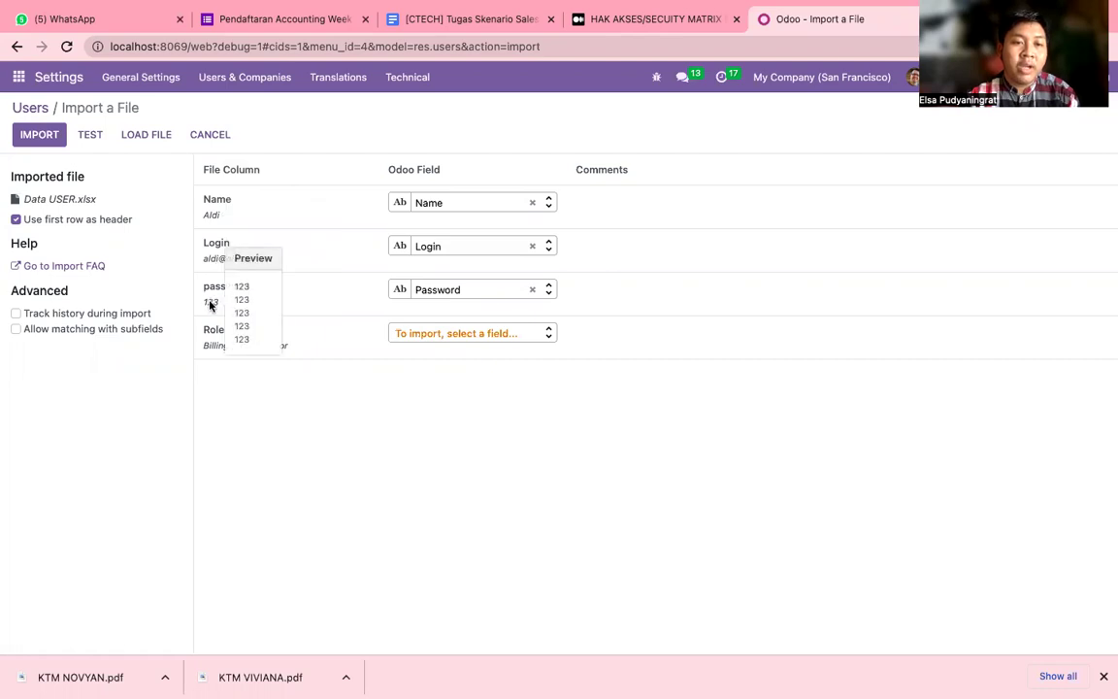
{"action": "mouse_move", "coordinate": [217, 349]}
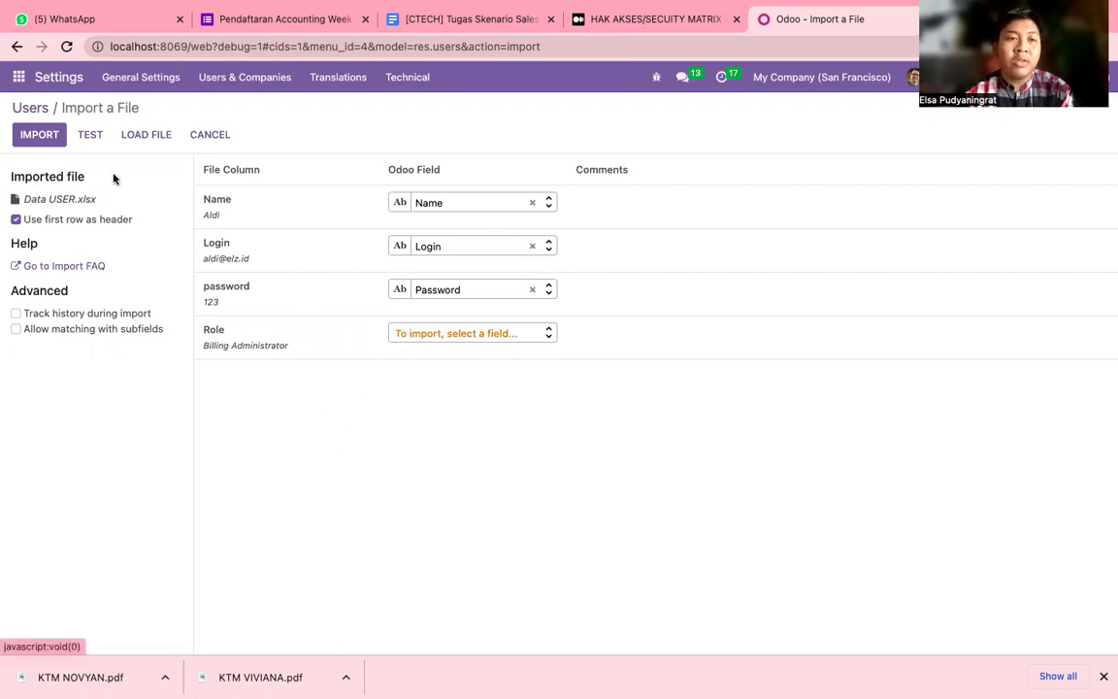
Test the Data USER.xlsx import until it reports valid, then import the five users.
{"action": "left_click", "coordinate": [91, 138]}
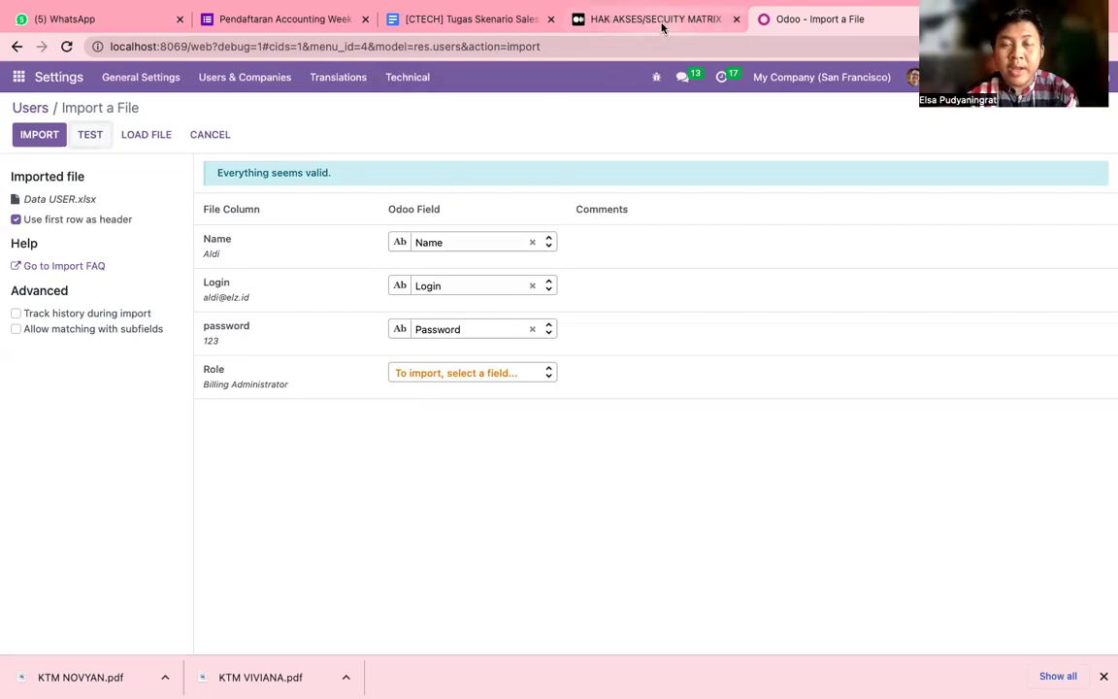
{"action": "left_click", "coordinate": [44, 136]}
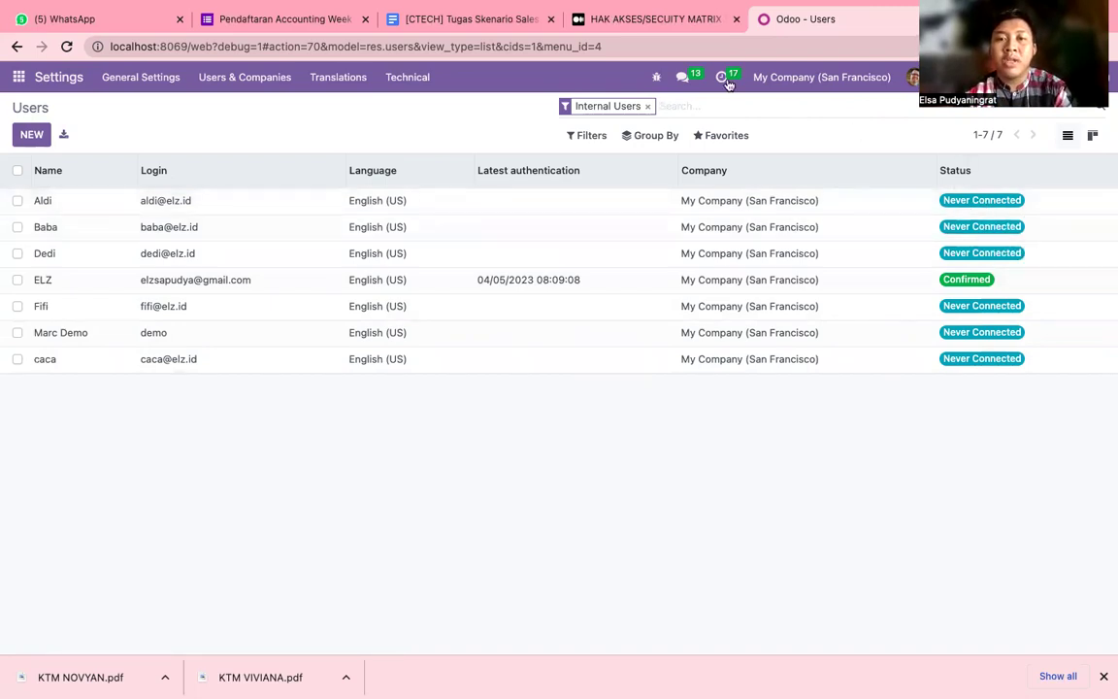
Switch back to the security matrix article and bring up Tabel 1 Gambaran Skenario.
{"action": "left_click", "coordinate": [710, 21]}
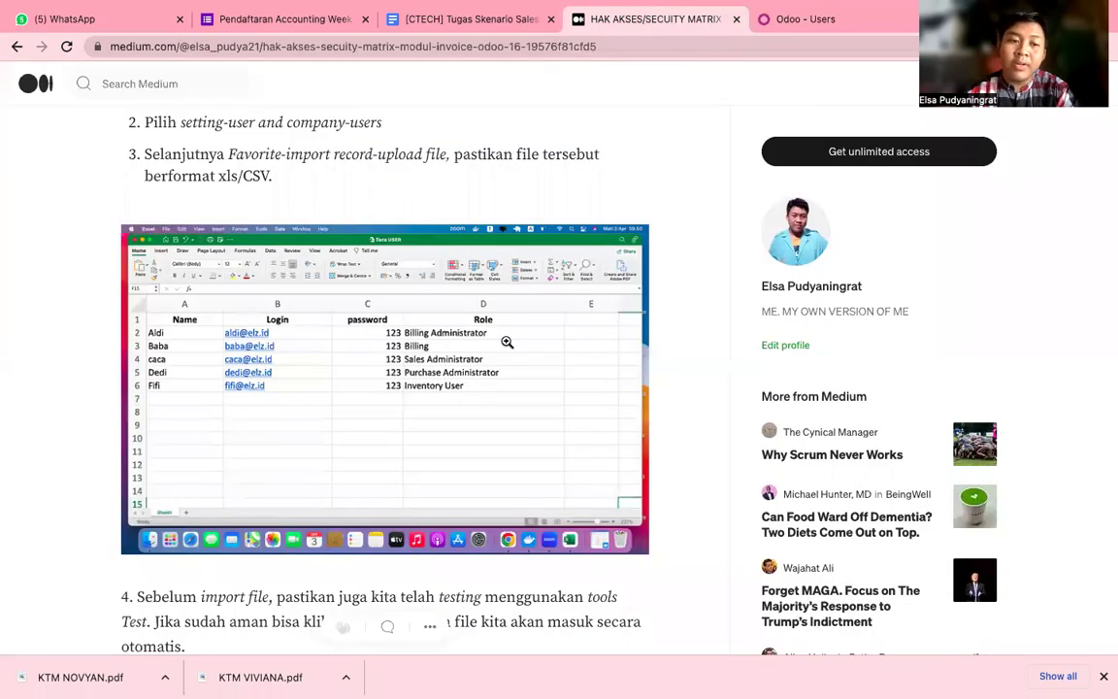
{"action": "scroll", "coordinate": [507, 341], "scroll_direction": "up", "scroll_amount": 15}
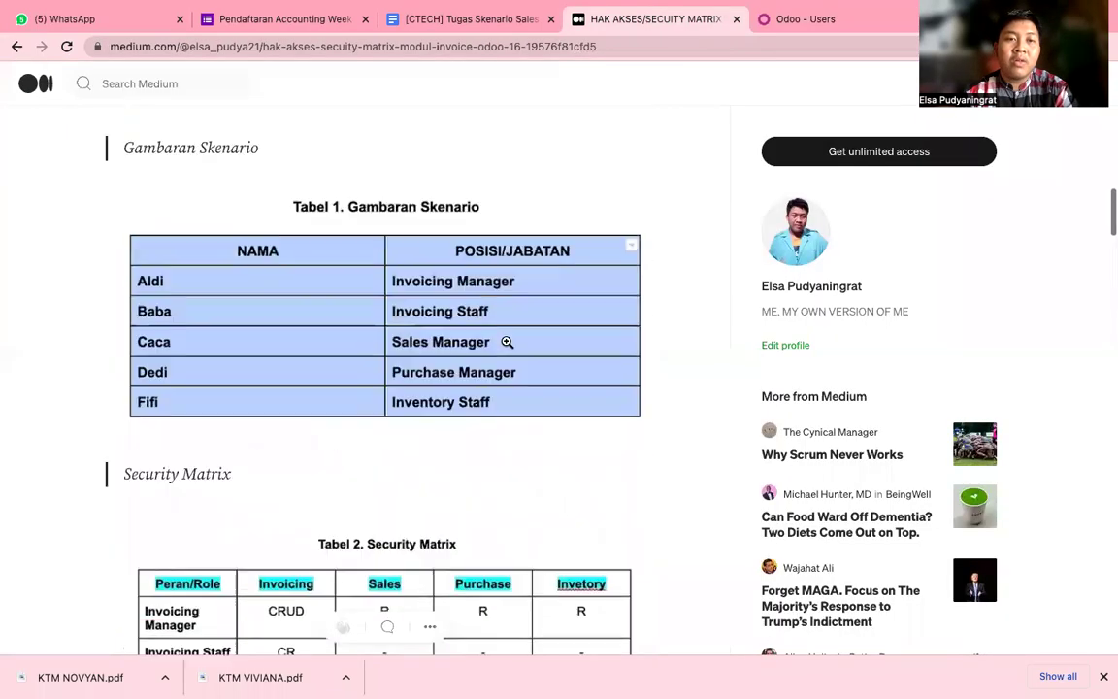
{"action": "scroll", "coordinate": [506, 341], "scroll_direction": "up", "scroll_amount": 10}
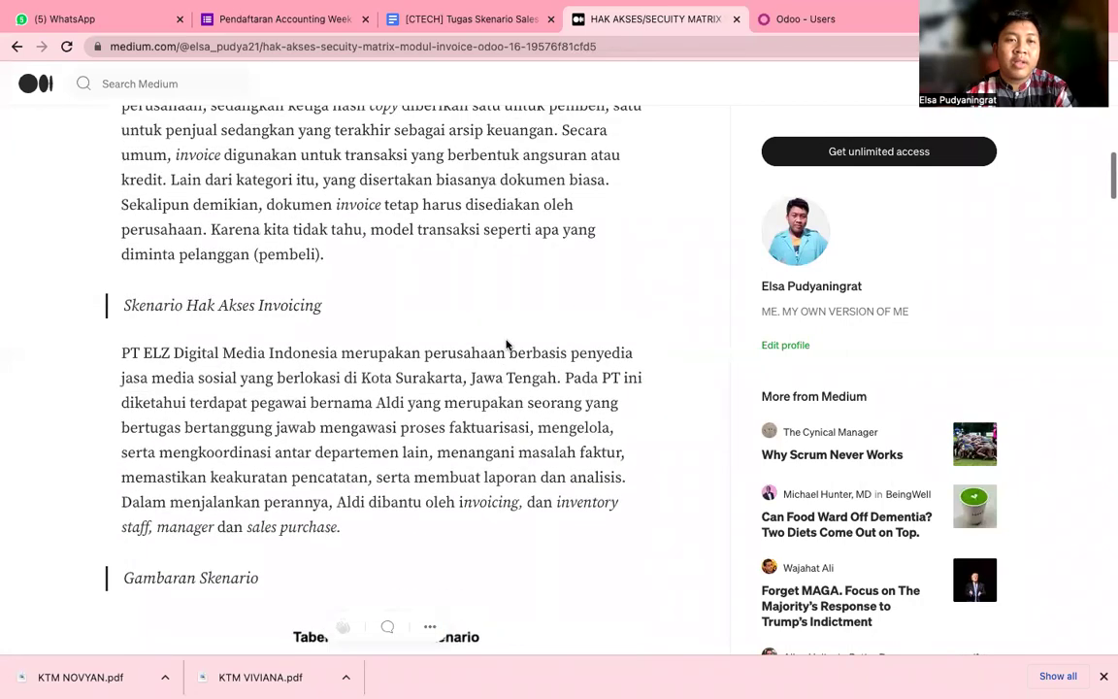
{"action": "scroll", "coordinate": [505, 343], "scroll_direction": "up", "scroll_amount": 1}
{"action": "scroll", "coordinate": [505, 343], "scroll_direction": "up", "scroll_amount": 2}
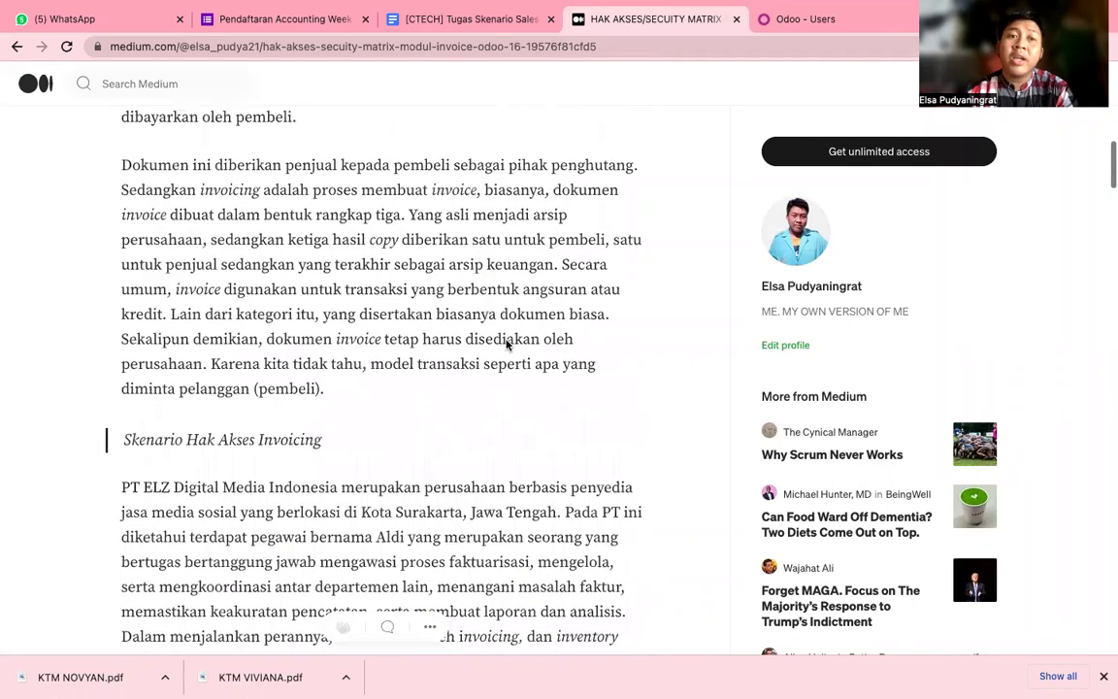
{"action": "scroll", "coordinate": [505, 344], "scroll_direction": "down", "scroll_amount": 4}
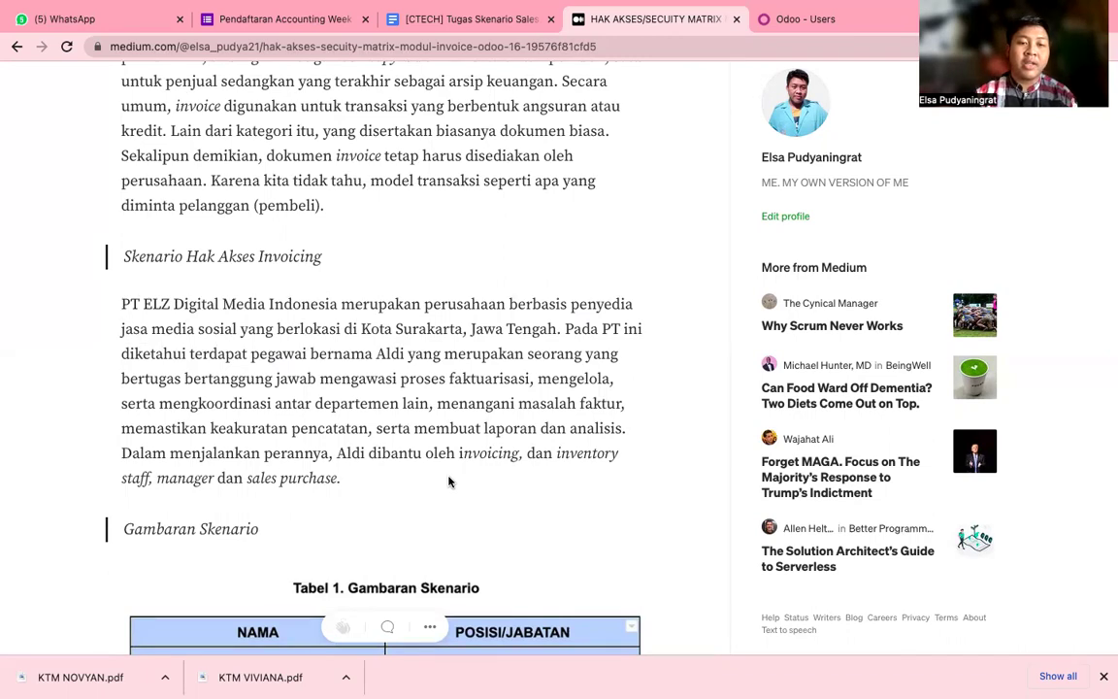
{"action": "scroll", "coordinate": [374, 476], "scroll_direction": "down", "scroll_amount": 3}
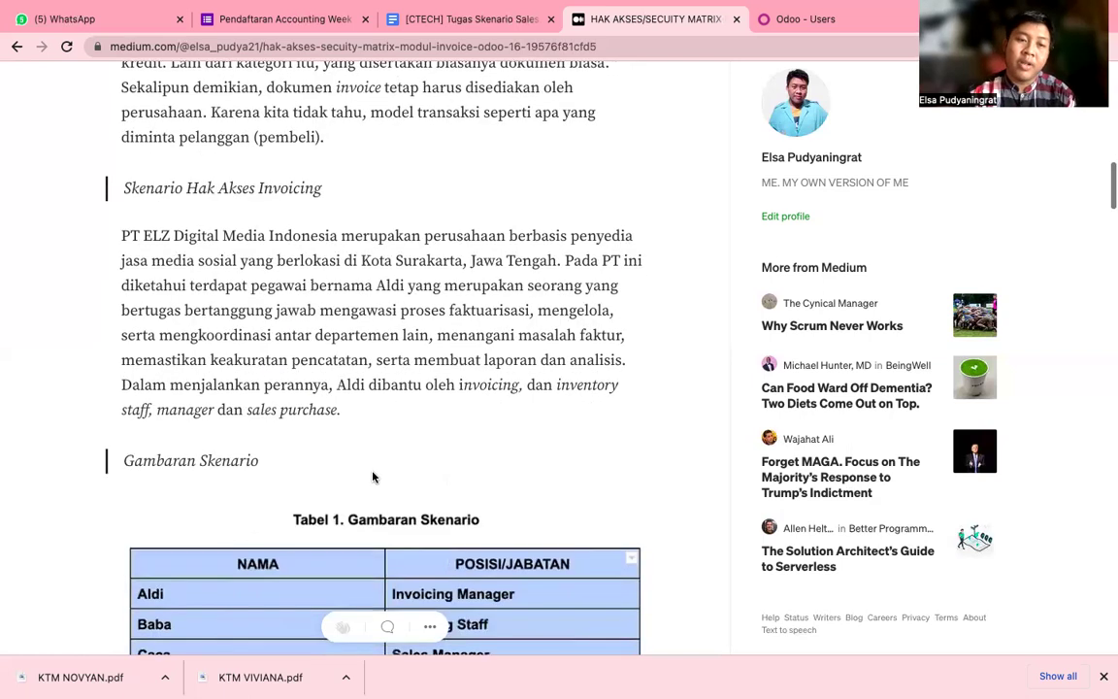
{"action": "scroll", "coordinate": [371, 475], "scroll_direction": "down", "scroll_amount": 3}
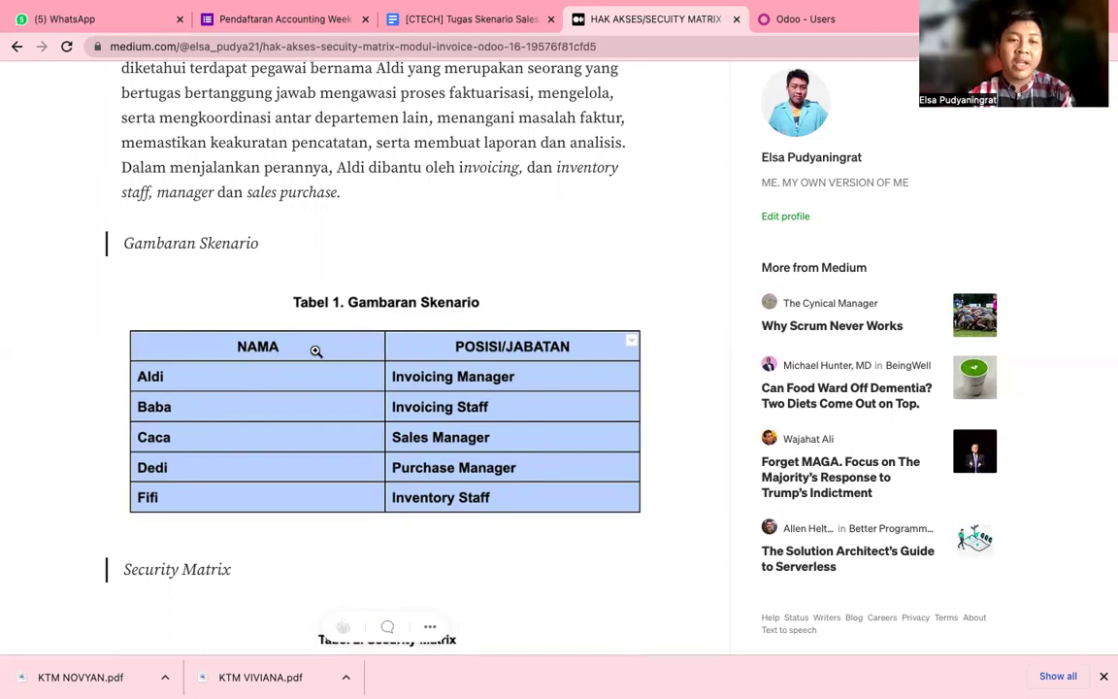
Enlarge the Tabel 1 scenario table in the Medium article, then close it and scroll on.
{"action": "left_click", "coordinate": [179, 386]}
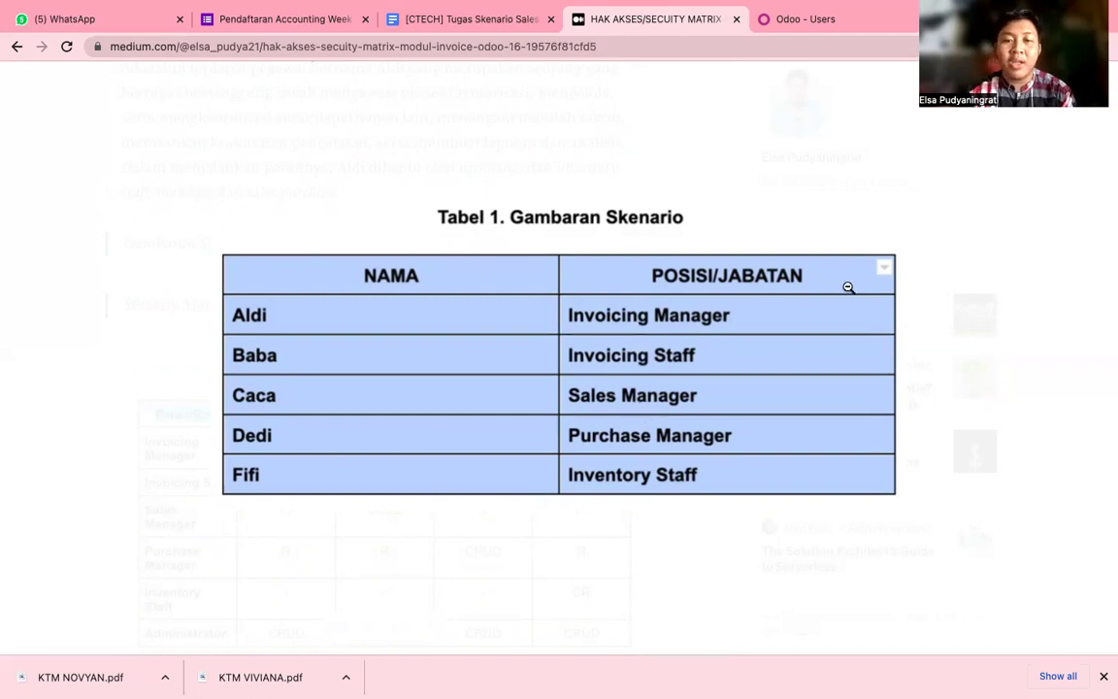
{"action": "left_click", "coordinate": [885, 215]}
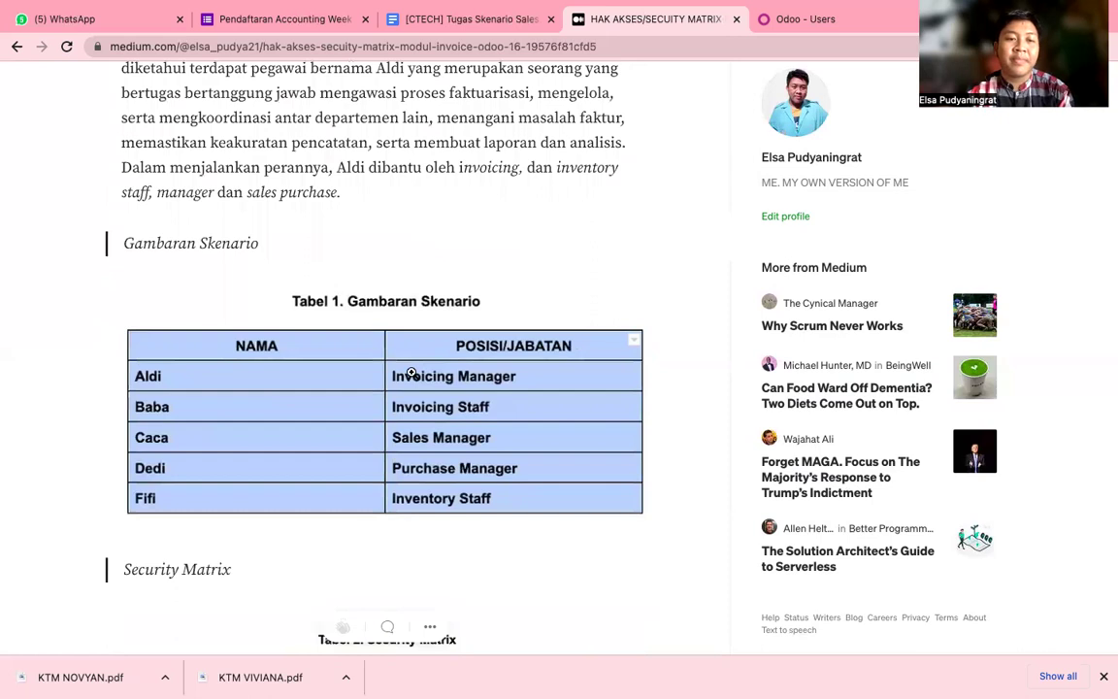
{"action": "scroll", "coordinate": [408, 374], "scroll_direction": "down", "scroll_amount": 1}
{"action": "scroll", "coordinate": [411, 373], "scroll_direction": "down", "scroll_amount": 3}
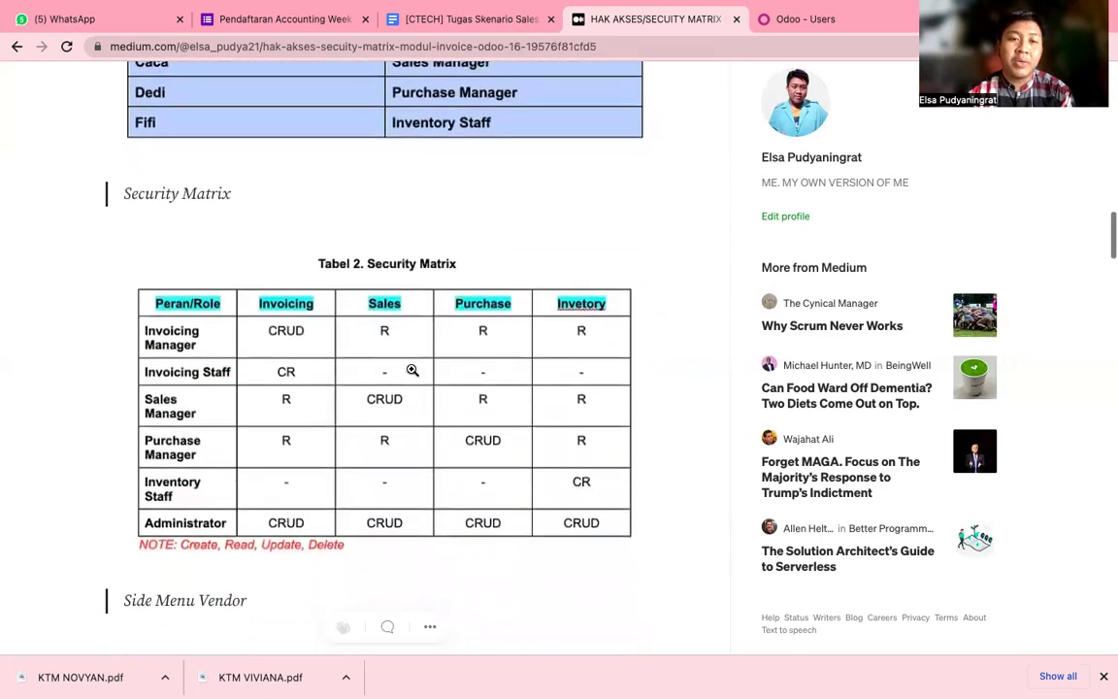
{"action": "scroll", "coordinate": [412, 370], "scroll_direction": "down", "scroll_amount": 1}
{"action": "scroll", "coordinate": [412, 369], "scroll_direction": "up", "scroll_amount": 1}
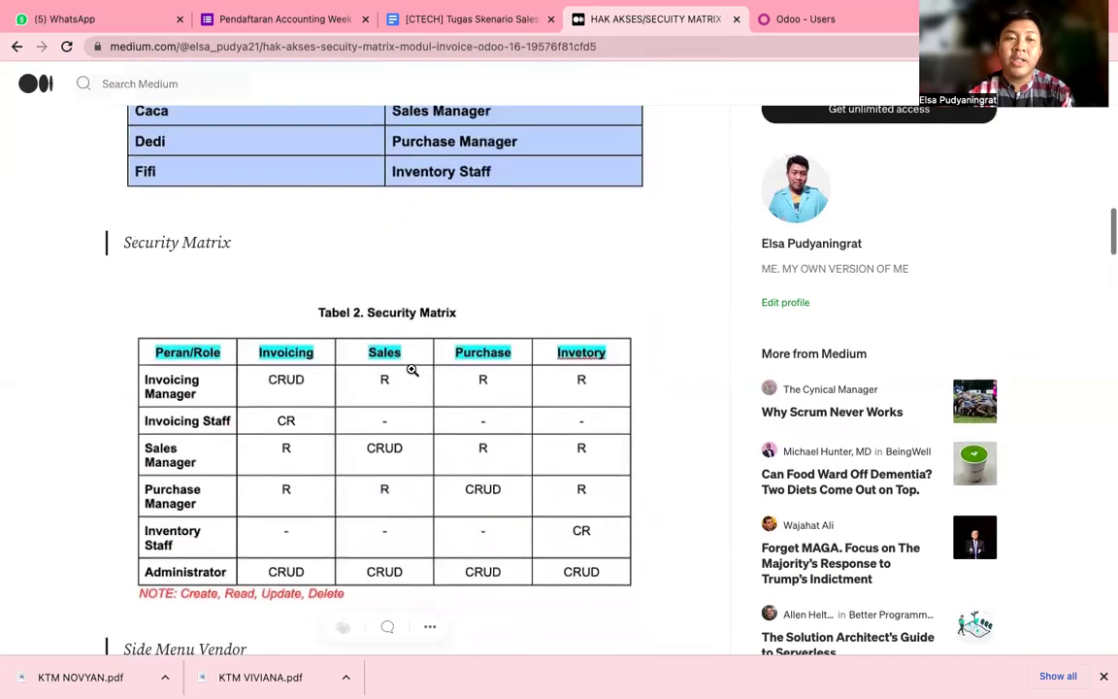
{"action": "scroll", "coordinate": [411, 370], "scroll_direction": "up", "scroll_amount": 1}
{"action": "scroll", "coordinate": [230, 466], "scroll_direction": "down", "scroll_amount": 1}
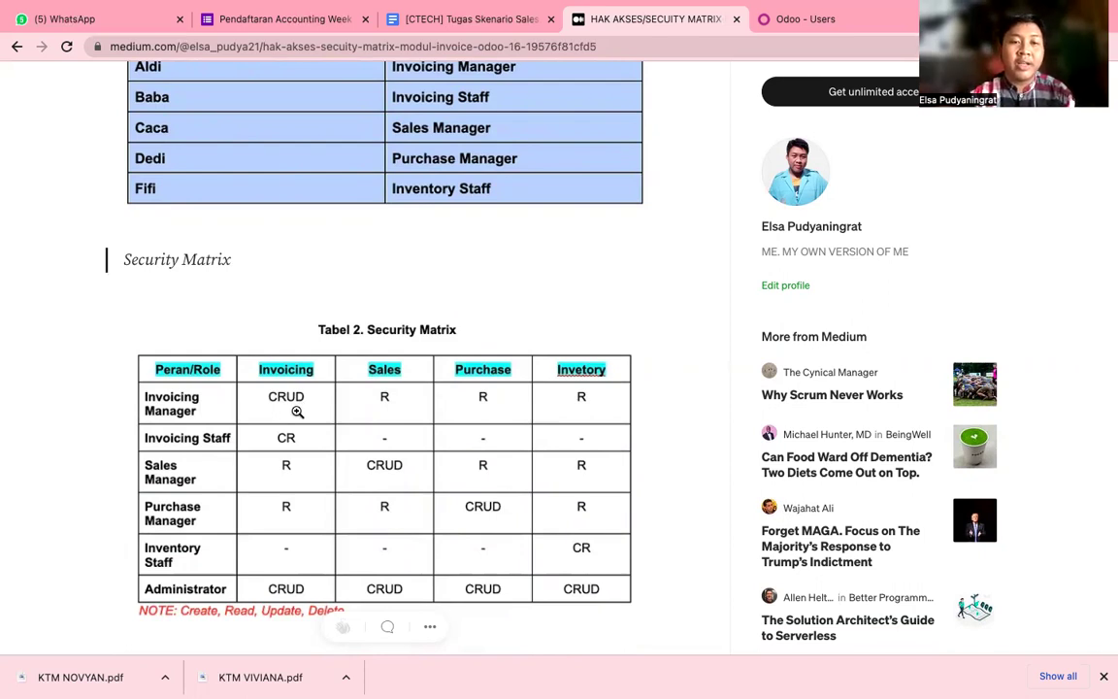
Review the Tabel 2 Security Matrix, then return to the Odoo Users list.
{"action": "scroll", "coordinate": [323, 415], "scroll_direction": "down", "scroll_amount": 1}
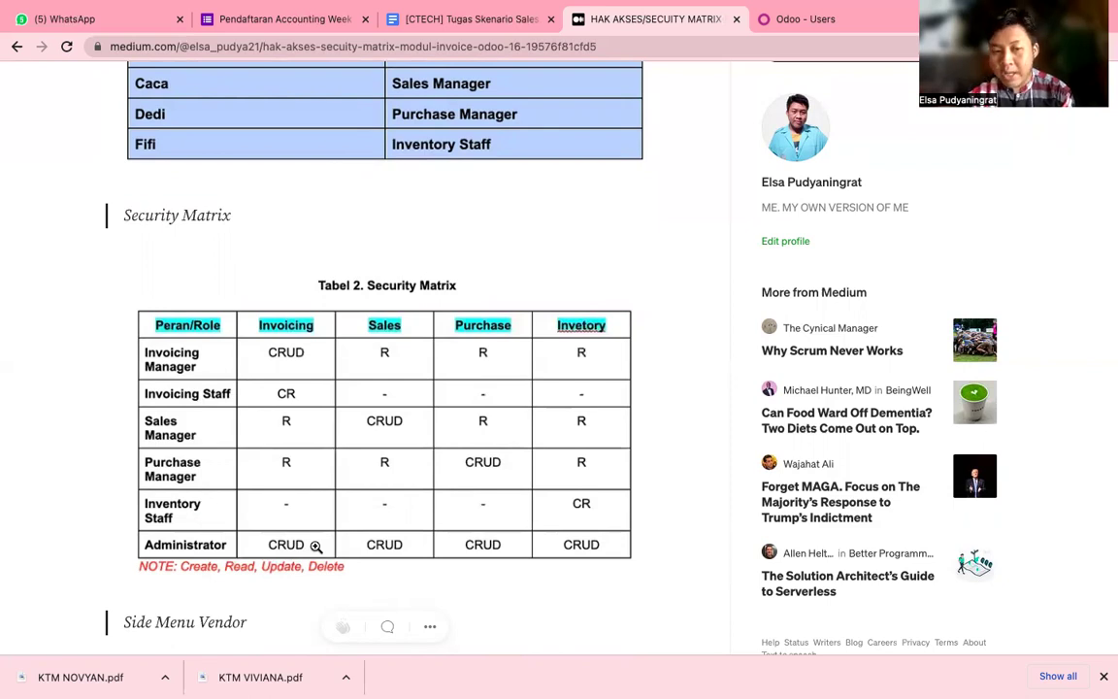
{"action": "scroll", "coordinate": [316, 546], "scroll_direction": "up", "scroll_amount": 1}
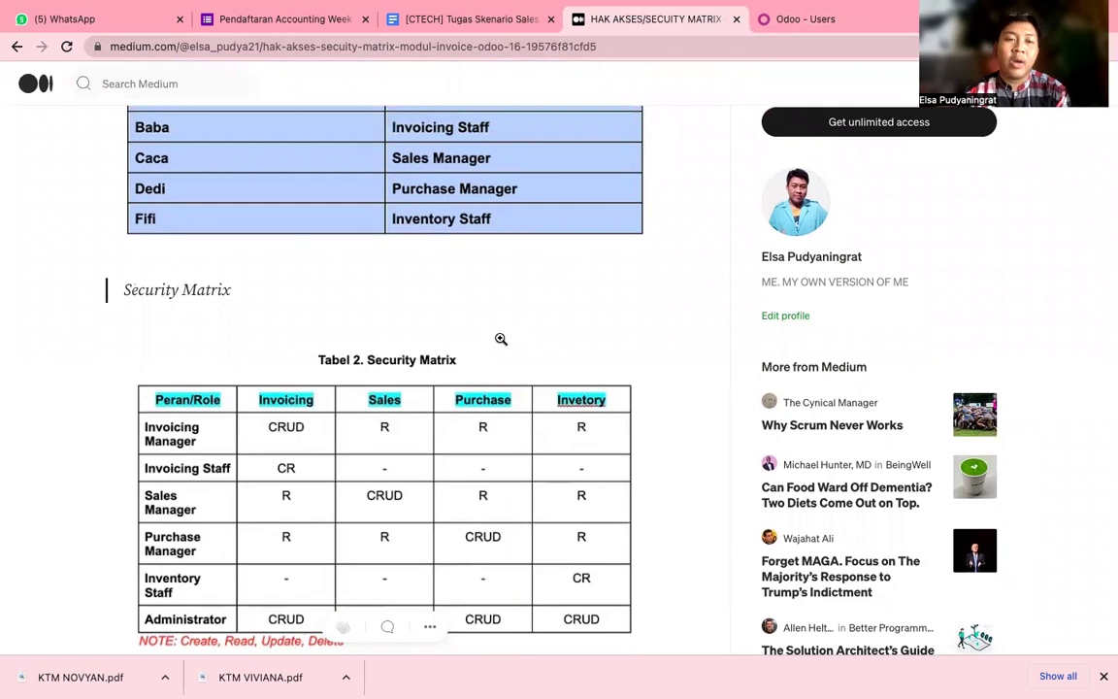
{"action": "scroll", "coordinate": [499, 340], "scroll_direction": "up", "scroll_amount": 5}
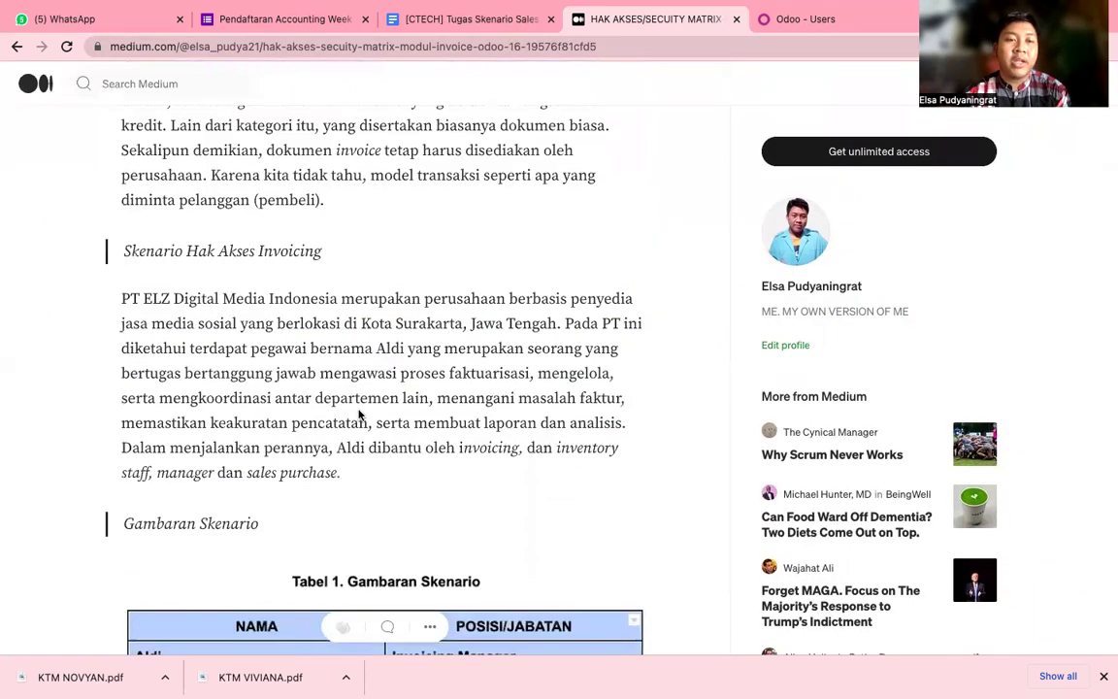
{"action": "scroll", "coordinate": [357, 415], "scroll_direction": "down", "scroll_amount": 2}
{"action": "scroll", "coordinate": [364, 252], "scroll_direction": "down", "scroll_amount": 6}
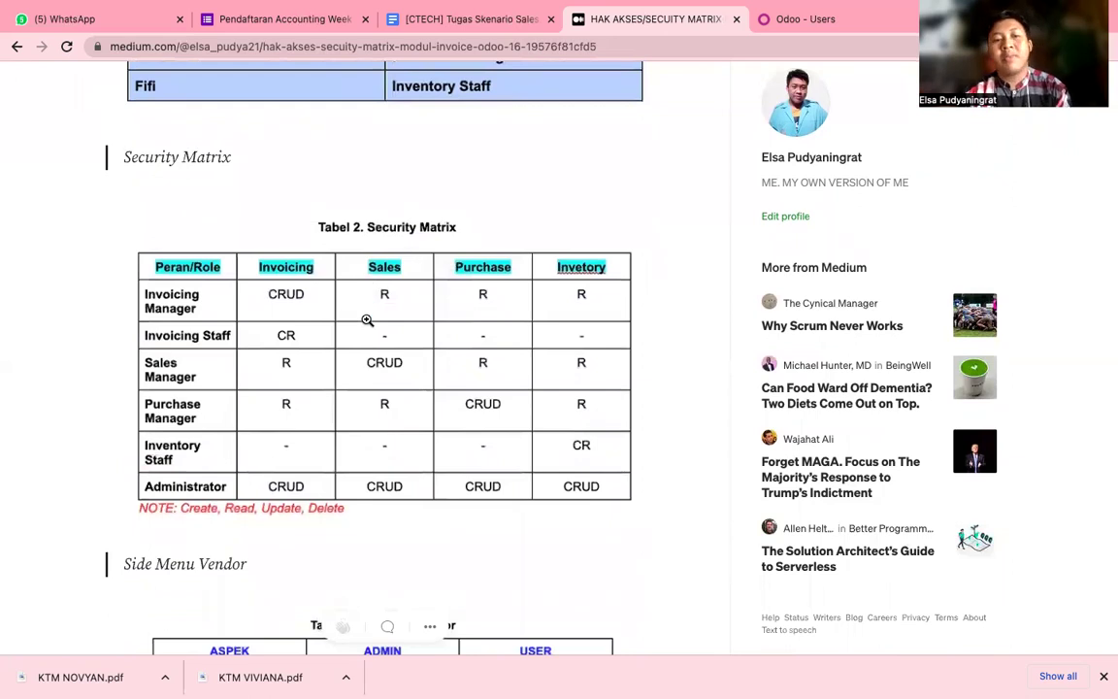
{"action": "left_click", "coordinate": [823, 18]}
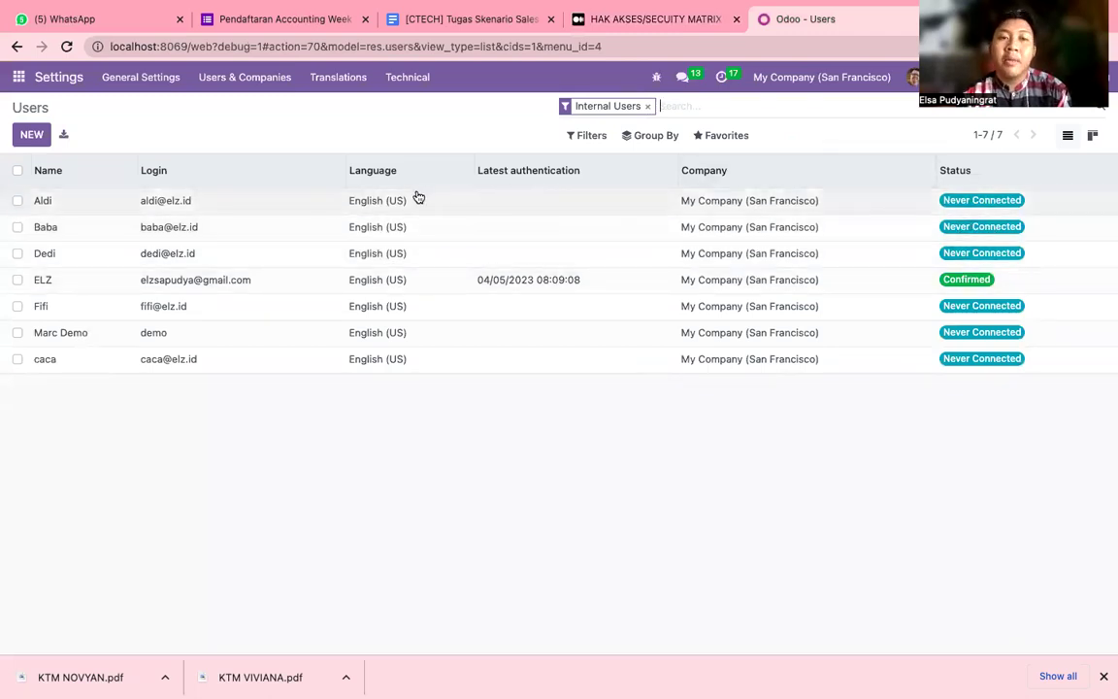
Filter the Users list by 'elz' and open the first matching user's form.
{"action": "left_click", "coordinate": [674, 106]}
{"action": "type", "text": "elz"}
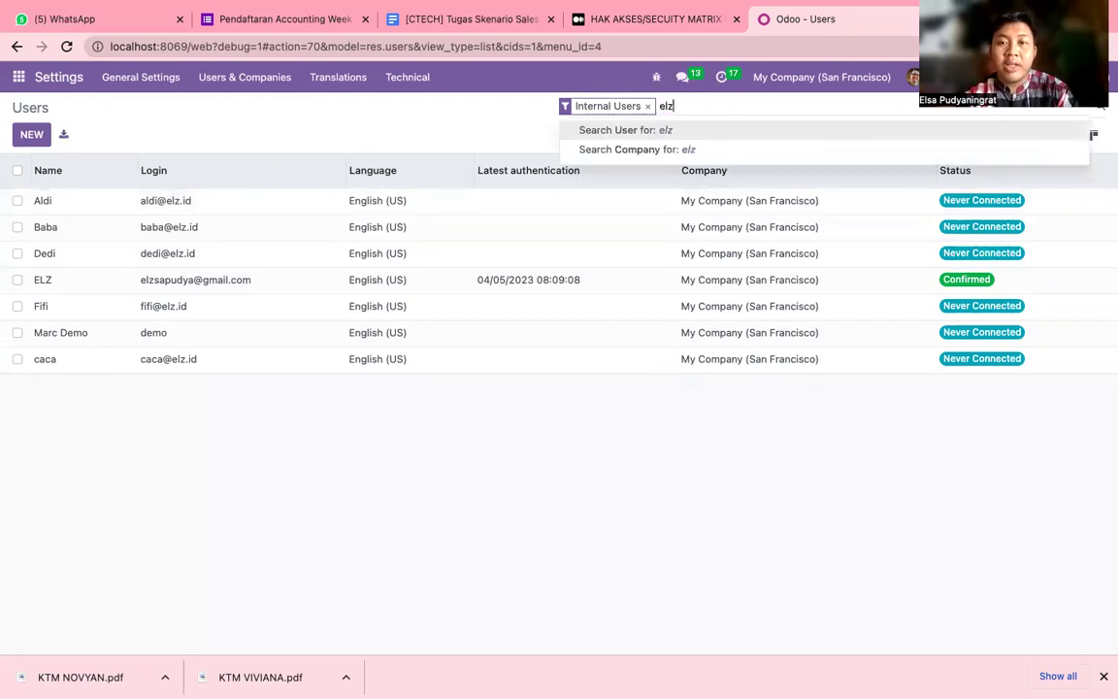
{"action": "left_click", "coordinate": [675, 130]}
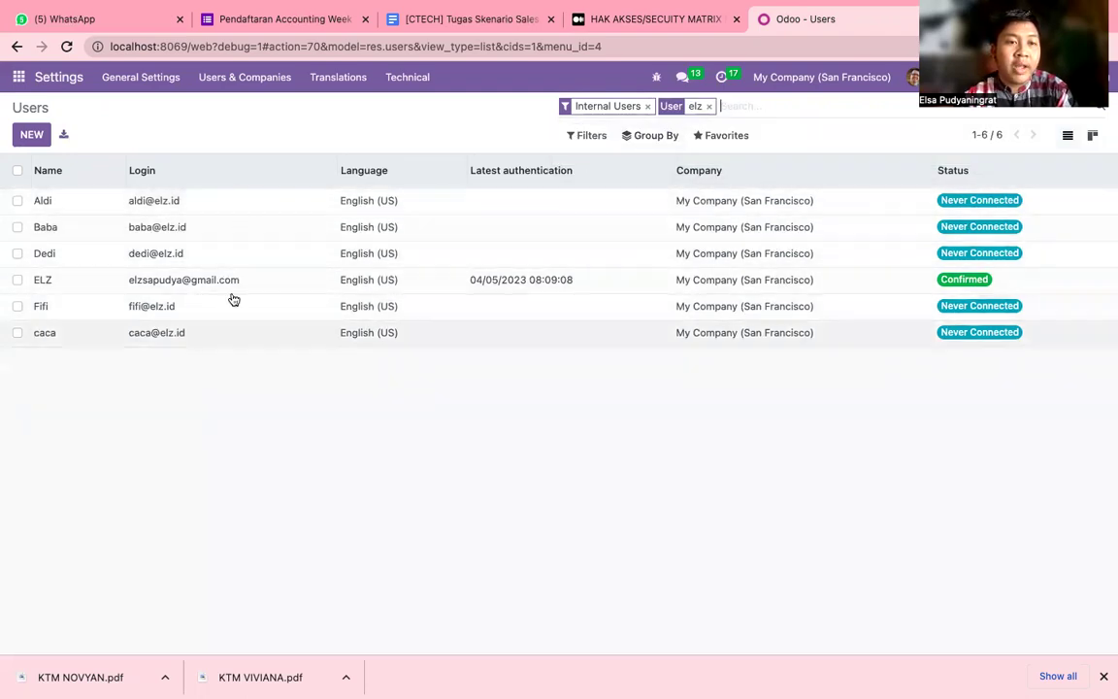
{"action": "left_click", "coordinate": [266, 210]}
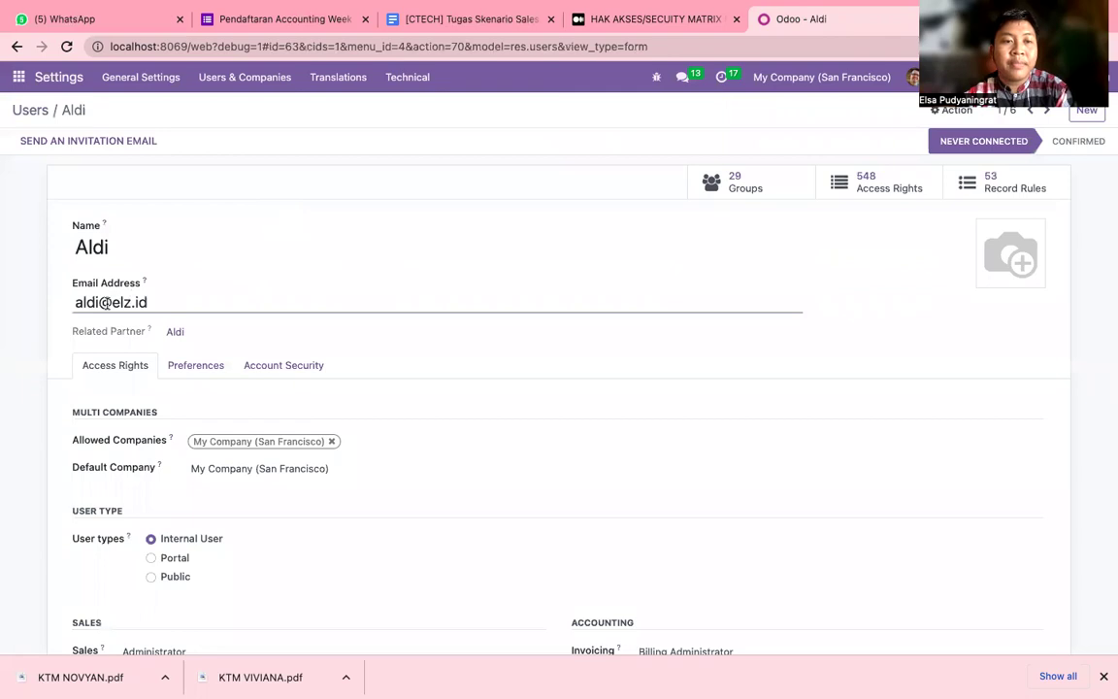
{"action": "double_click", "coordinate": [111, 301]}
{"action": "left_click", "coordinate": [157, 302]}
{"action": "left_click_drag", "start_coordinate": [99, 295], "coordinate": [75, 302]}
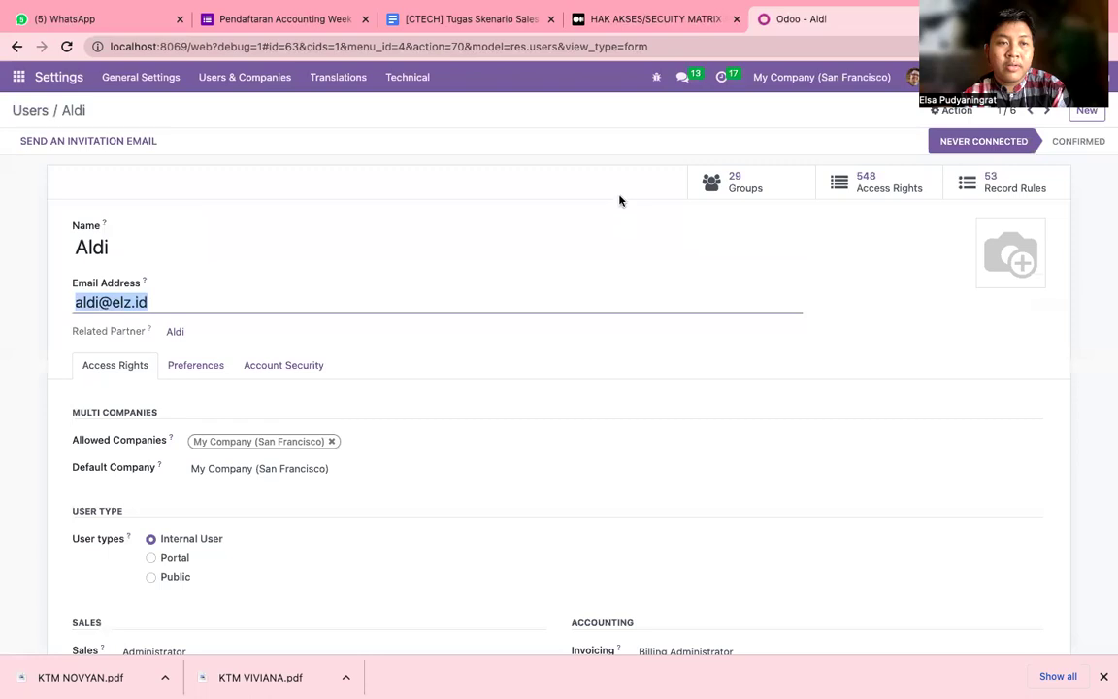
{"action": "scroll", "coordinate": [697, 351], "scroll_direction": "down", "scroll_amount": 1}
{"action": "scroll", "coordinate": [696, 351], "scroll_direction": "up", "scroll_amount": 1}
{"action": "scroll", "coordinate": [697, 352], "scroll_direction": "down", "scroll_amount": 3}
{"action": "scroll", "coordinate": [697, 352], "scroll_direction": "down", "scroll_amount": 2}
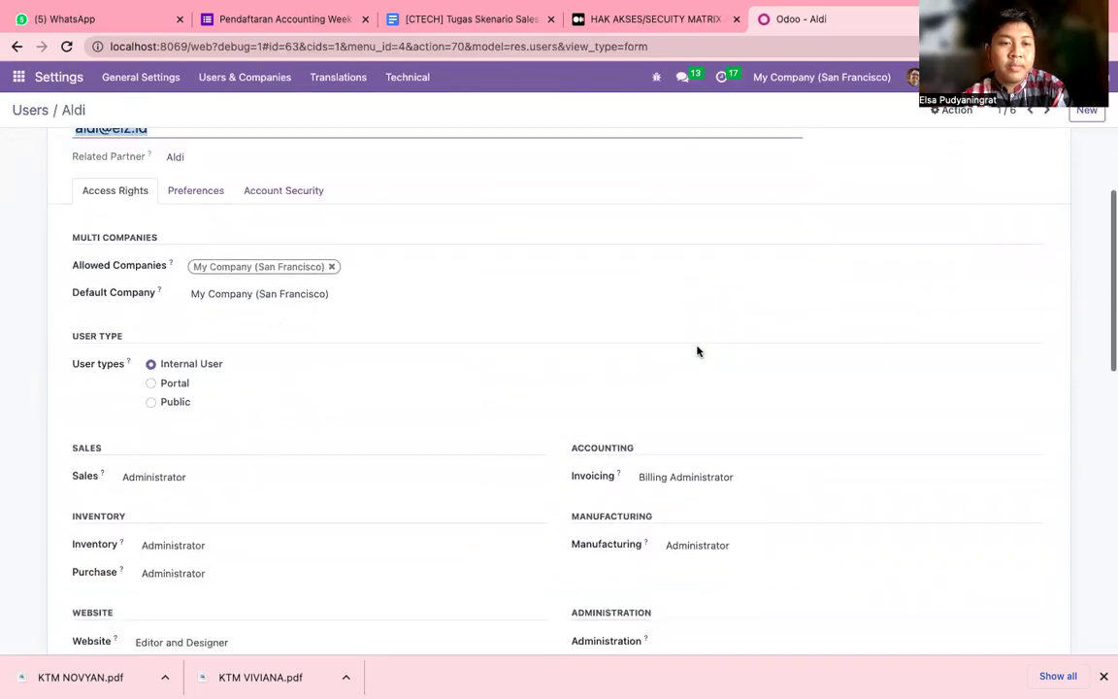
{"action": "scroll", "coordinate": [697, 351], "scroll_direction": "up", "scroll_amount": 4}
{"action": "scroll", "coordinate": [697, 351], "scroll_direction": "up", "scroll_amount": 1}
{"action": "scroll", "coordinate": [697, 351], "scroll_direction": "down", "scroll_amount": 3}
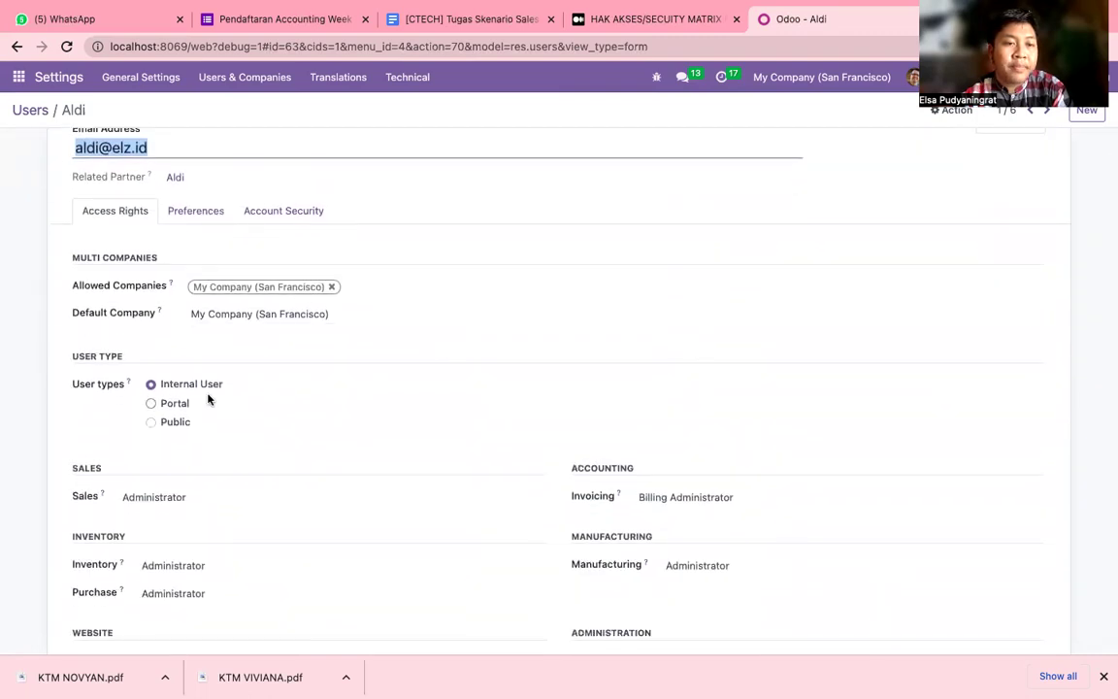
{"action": "scroll", "coordinate": [194, 375], "scroll_direction": "down", "scroll_amount": 2}
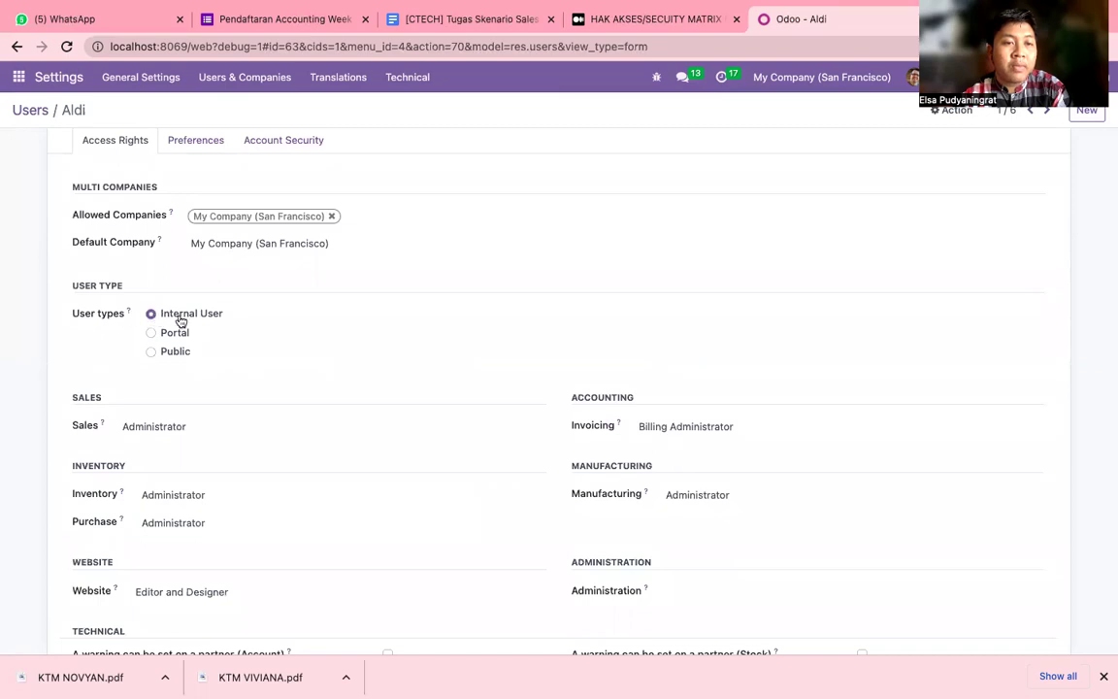
{"action": "scroll", "coordinate": [221, 318], "scroll_direction": "down", "scroll_amount": 2}
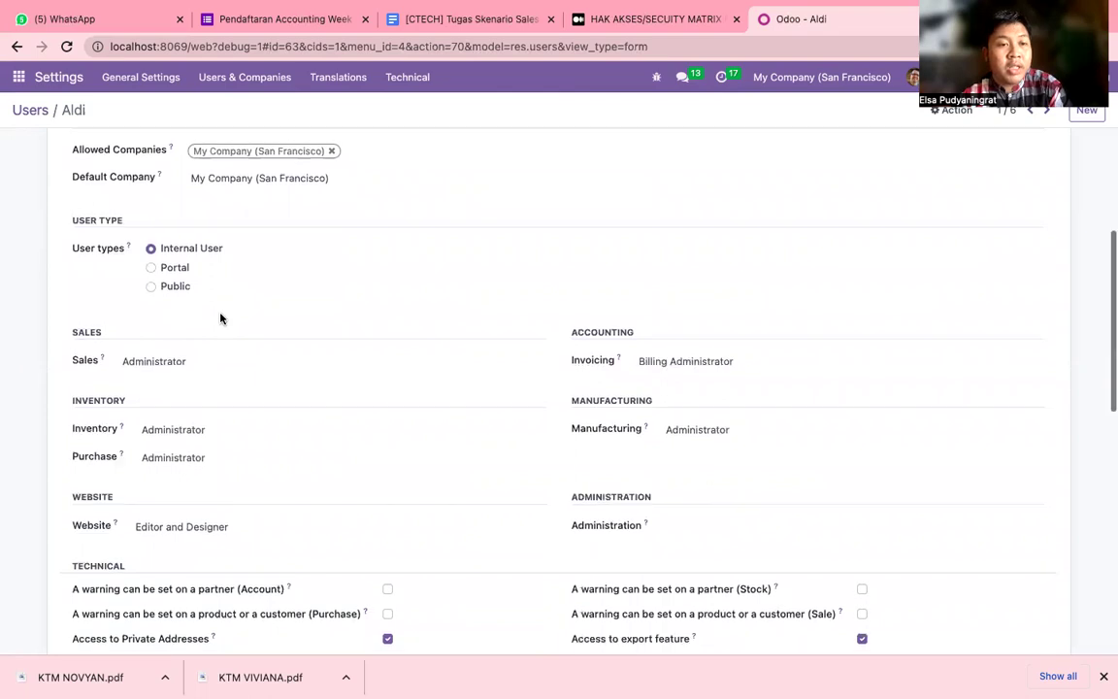
{"action": "scroll", "coordinate": [221, 319], "scroll_direction": "down", "scroll_amount": 2}
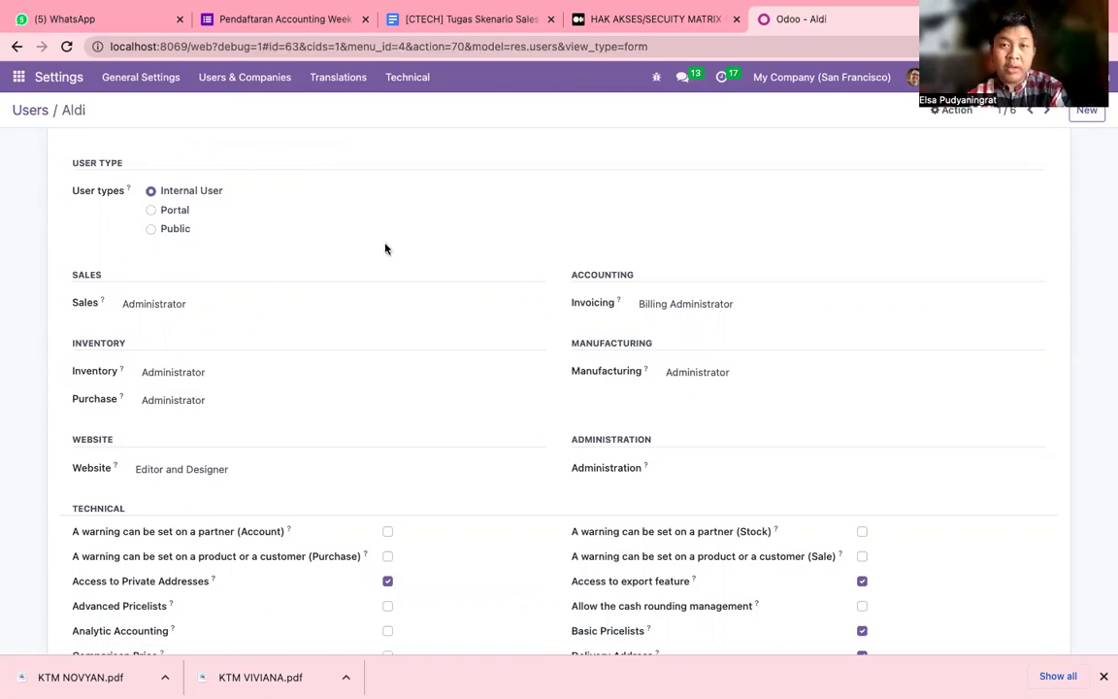
{"action": "left_click", "coordinate": [706, 29]}
{"action": "scroll", "coordinate": [324, 289], "scroll_direction": "up", "scroll_amount": 5}
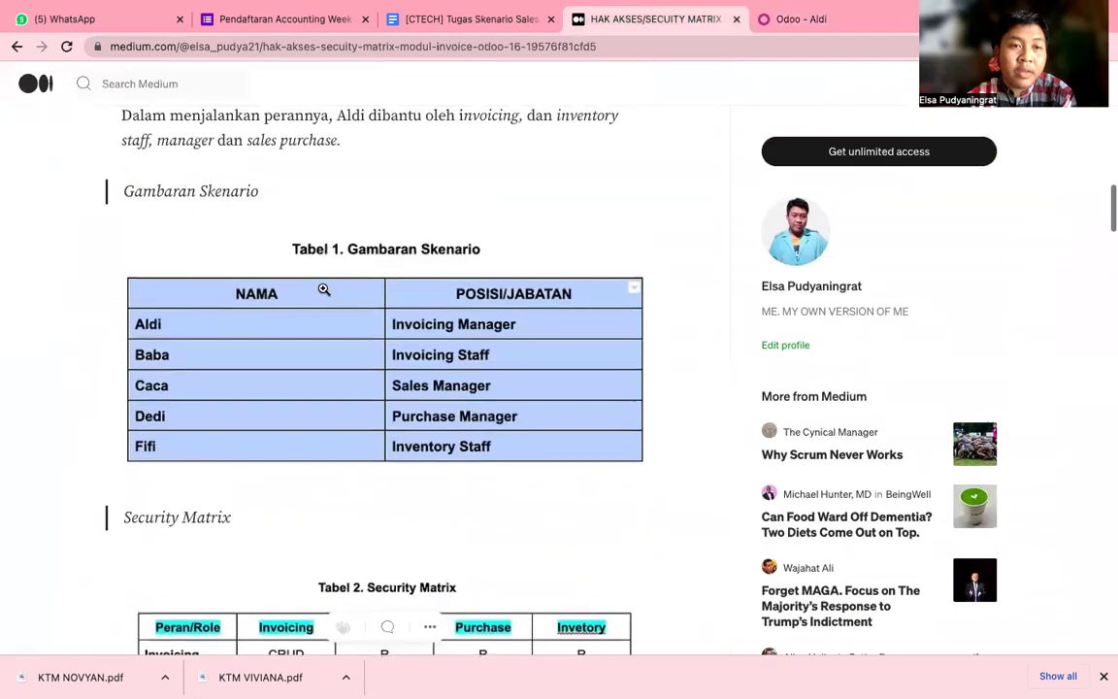
{"action": "left_click", "coordinate": [833, 29]}
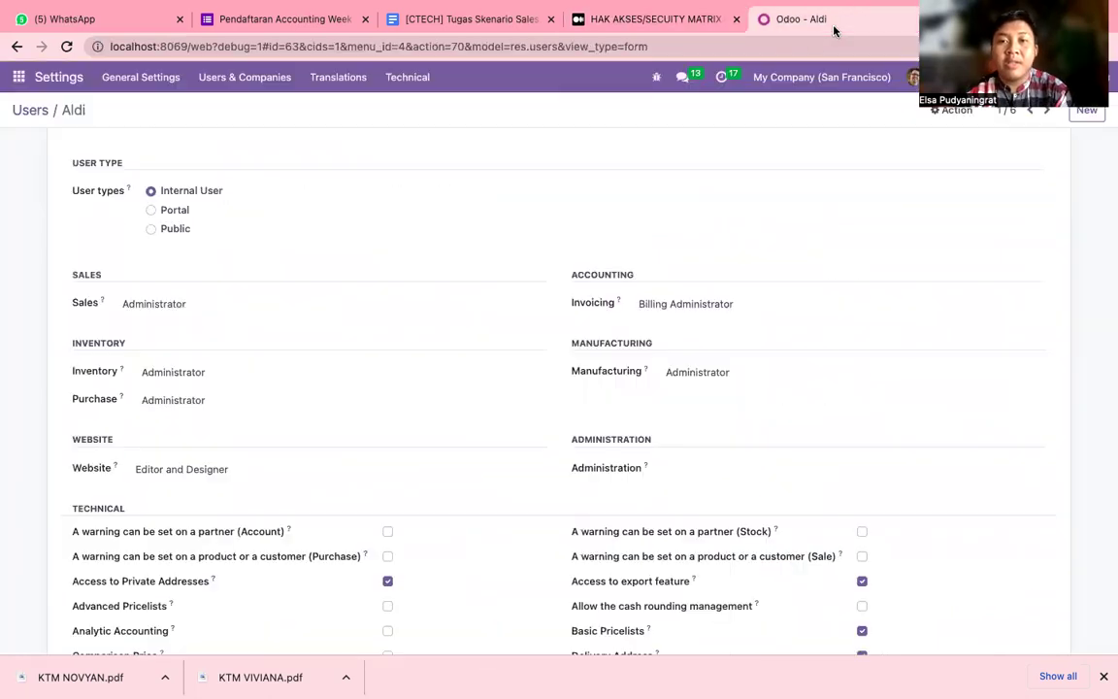
{"action": "scroll", "coordinate": [445, 324], "scroll_direction": "down", "scroll_amount": 1}
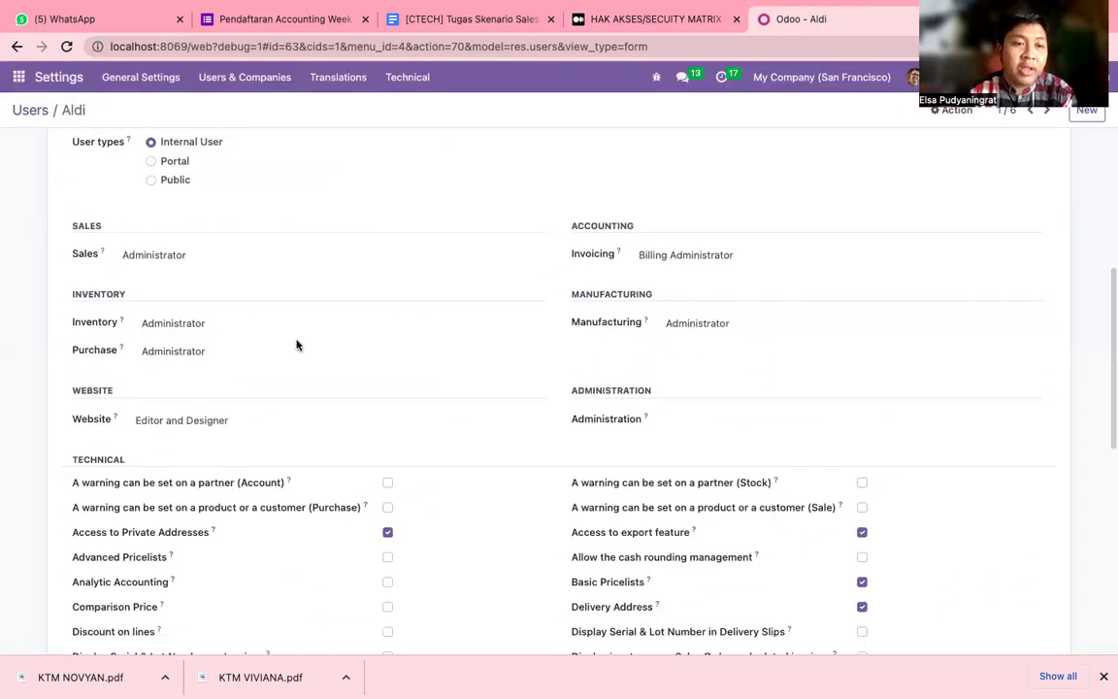
{"action": "scroll", "coordinate": [297, 343], "scroll_direction": "down", "scroll_amount": 2}
{"action": "scroll", "coordinate": [297, 342], "scroll_direction": "up", "scroll_amount": 1}
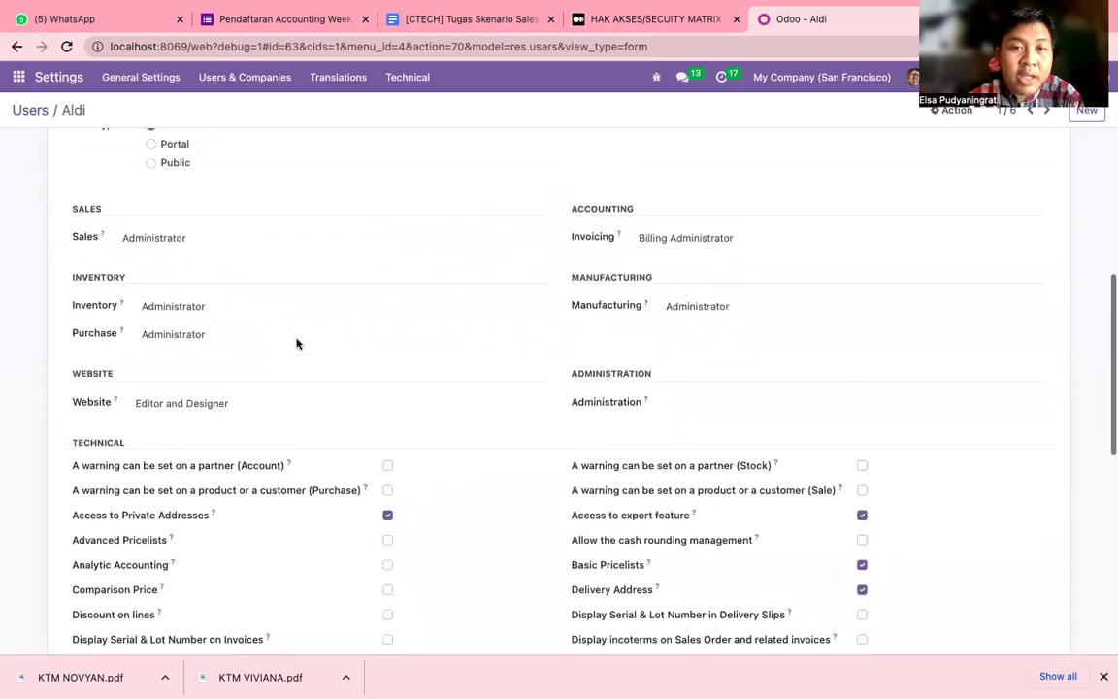
Clear the user's Sales, Inventory, Purchase and Manufacturing access levels.
{"action": "left_click", "coordinate": [263, 247]}
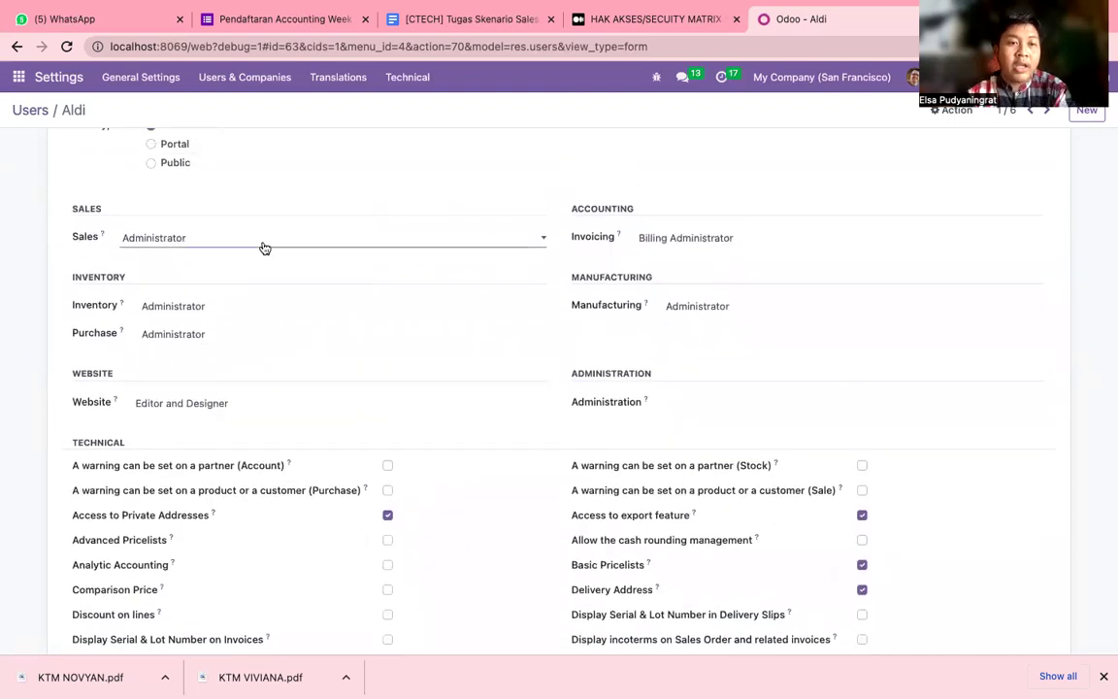
{"action": "left_click", "coordinate": [299, 196]}
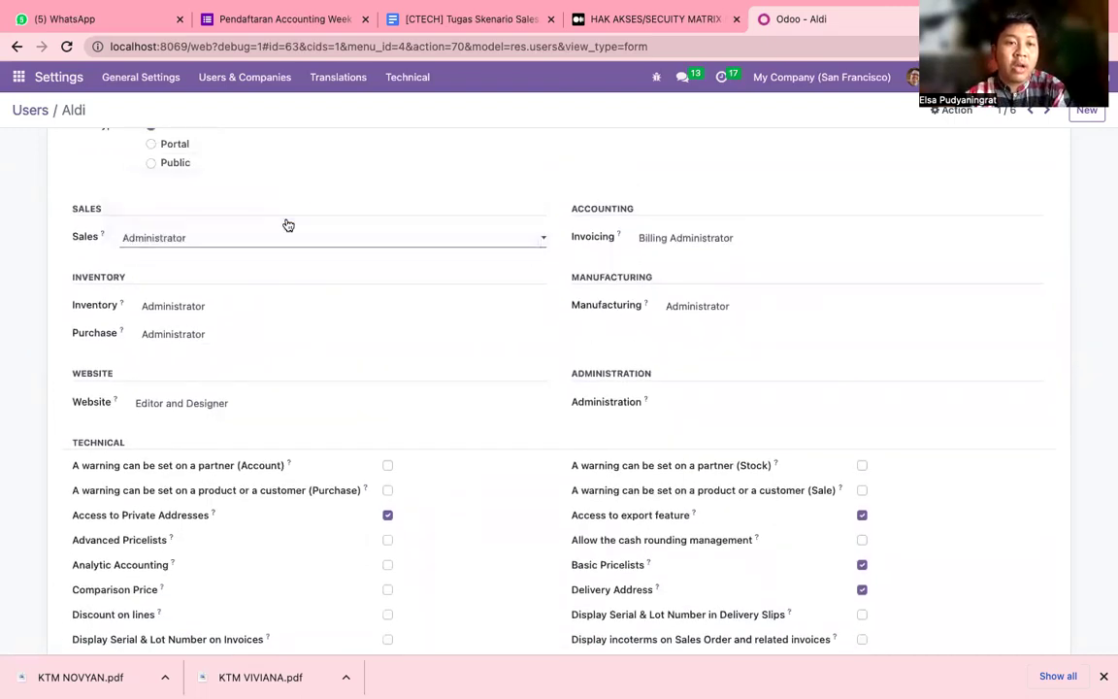
{"action": "left_click", "coordinate": [260, 306]}
{"action": "left_click", "coordinate": [280, 277]}
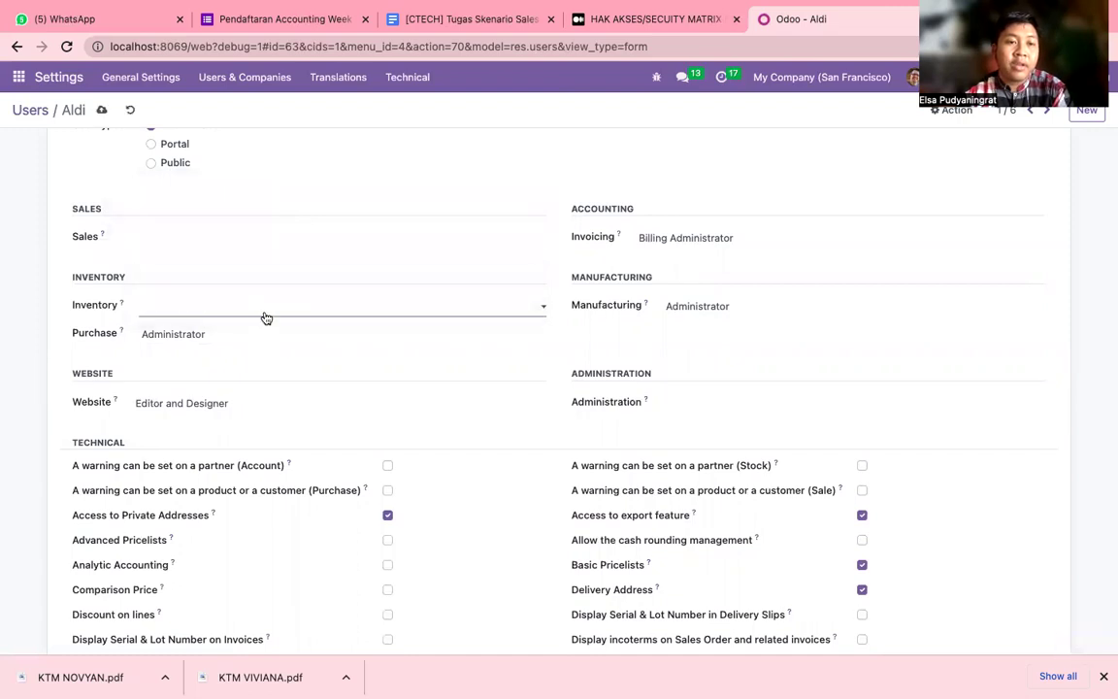
{"action": "left_click", "coordinate": [254, 334]}
{"action": "left_click", "coordinate": [274, 303]}
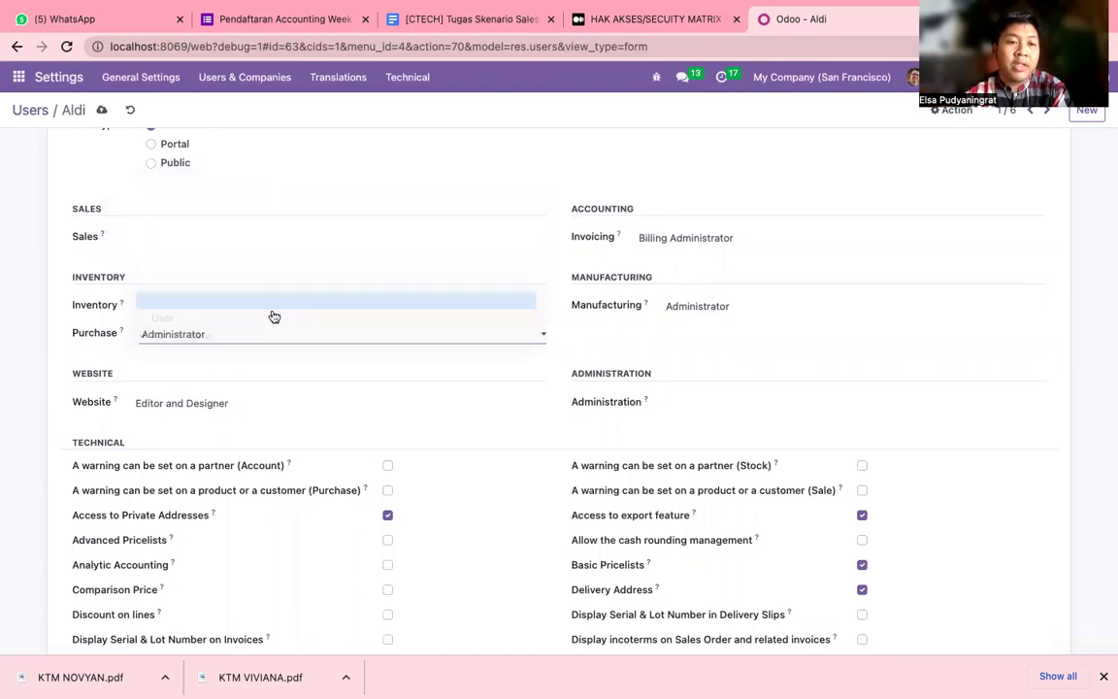
{"action": "left_click", "coordinate": [644, 403]}
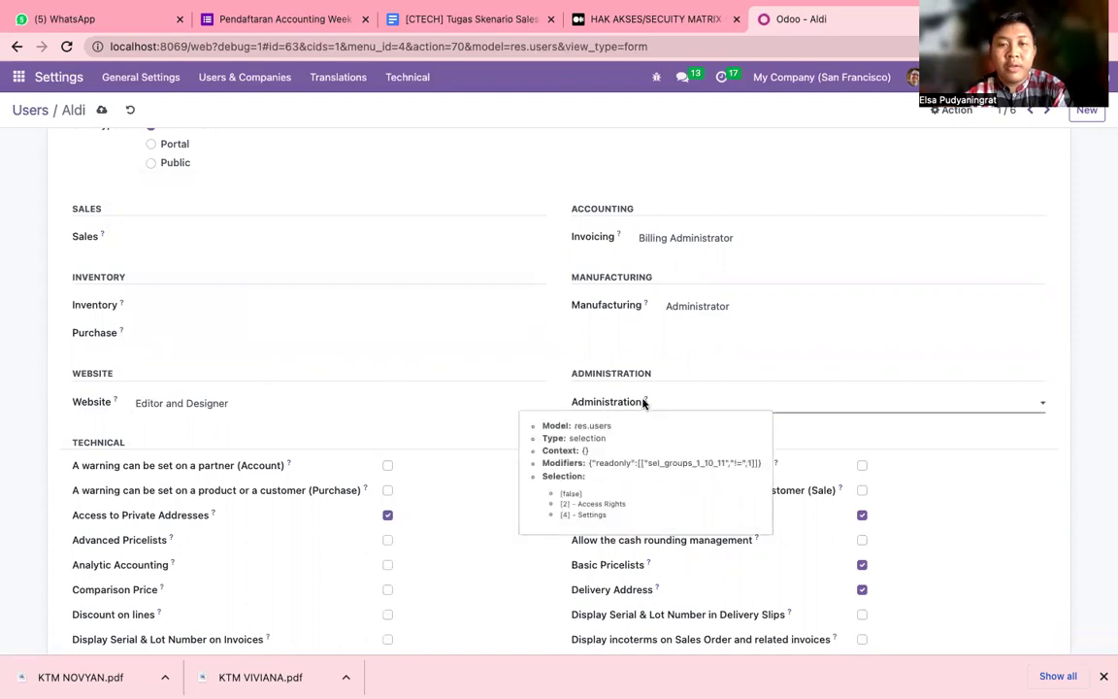
{"action": "left_click", "coordinate": [704, 307]}
{"action": "left_click", "coordinate": [706, 276]}
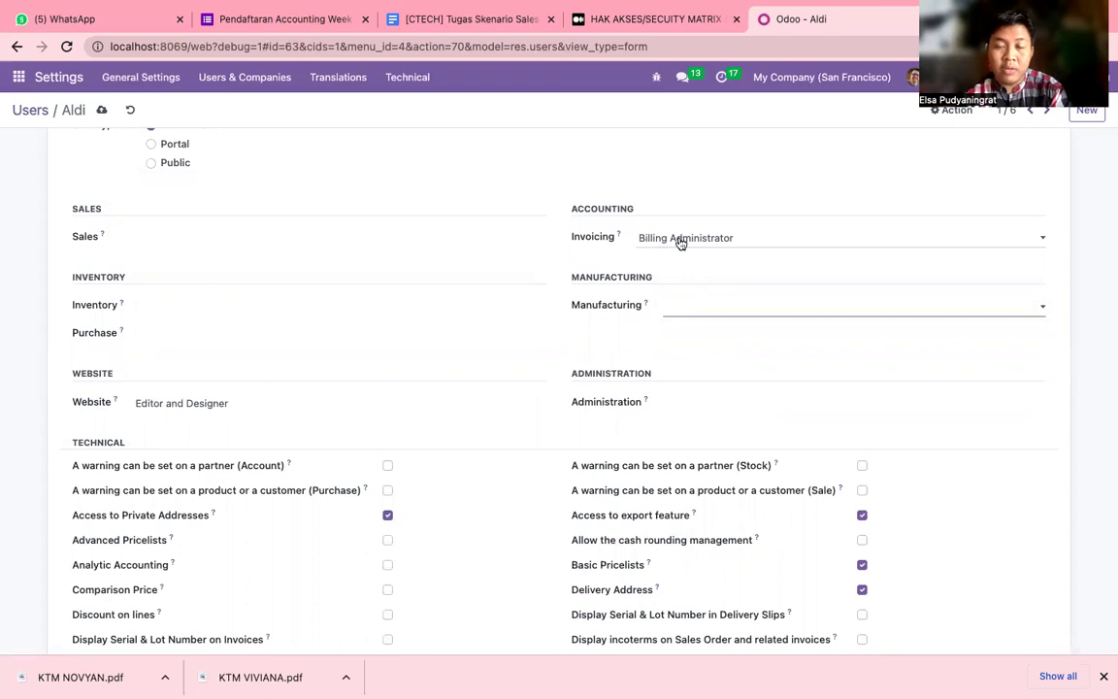
Keep Website access as Editor and Designer and untick the Contact Creation extra right.
{"action": "scroll", "coordinate": [377, 399], "scroll_direction": "down", "scroll_amount": 1}
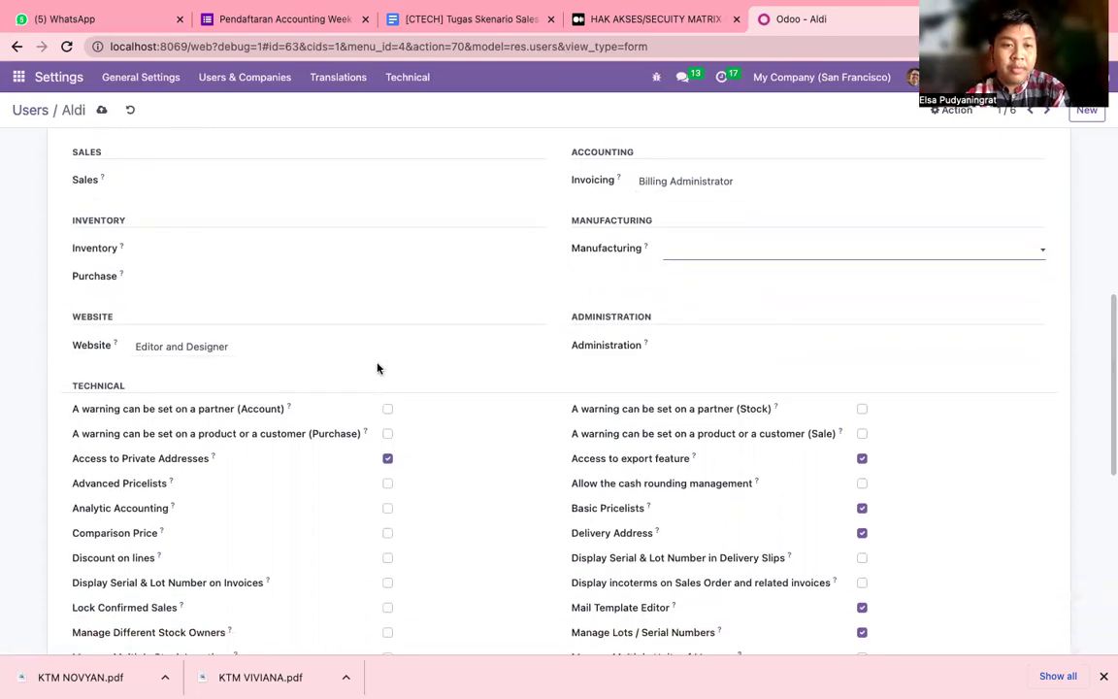
{"action": "left_click", "coordinate": [388, 353]}
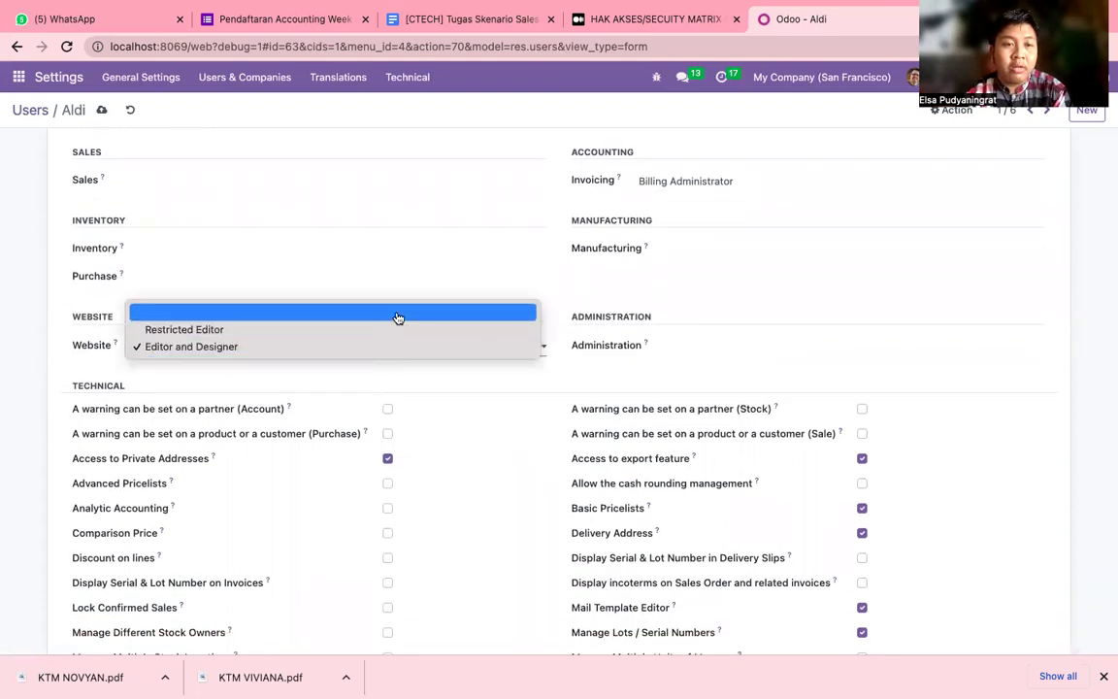
{"action": "left_click", "coordinate": [435, 256]}
{"action": "scroll", "coordinate": [379, 400], "scroll_direction": "down", "scroll_amount": 2}
{"action": "scroll", "coordinate": [379, 399], "scroll_direction": "down", "scroll_amount": 1}
{"action": "scroll", "coordinate": [379, 400], "scroll_direction": "down", "scroll_amount": 6}
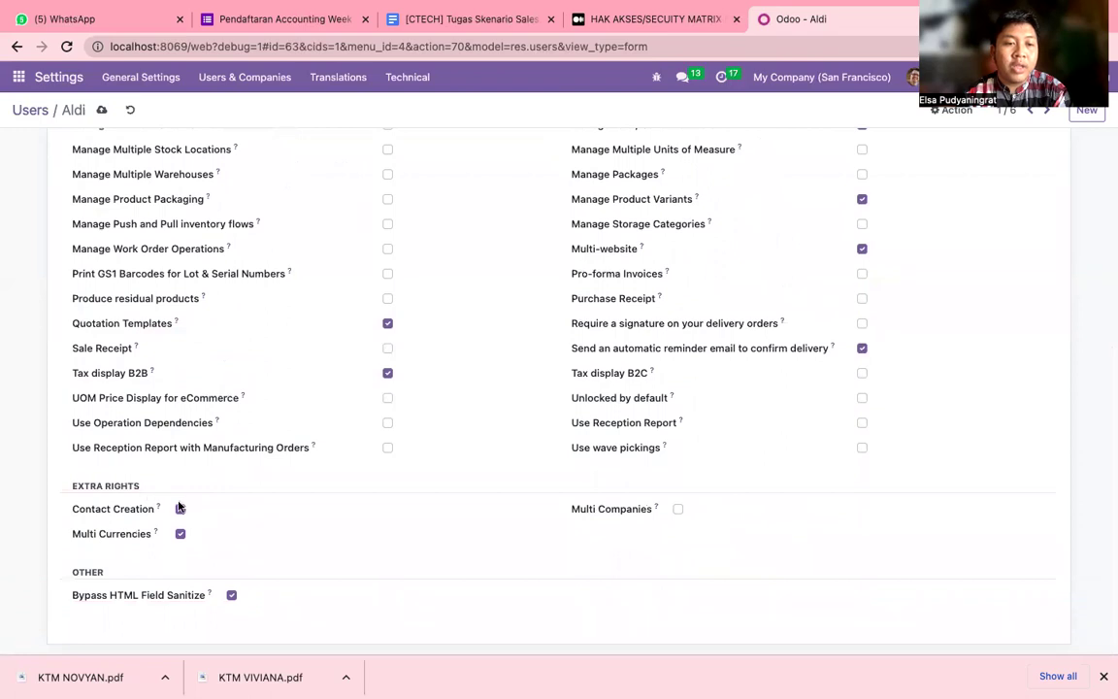
{"action": "left_click", "coordinate": [181, 510]}
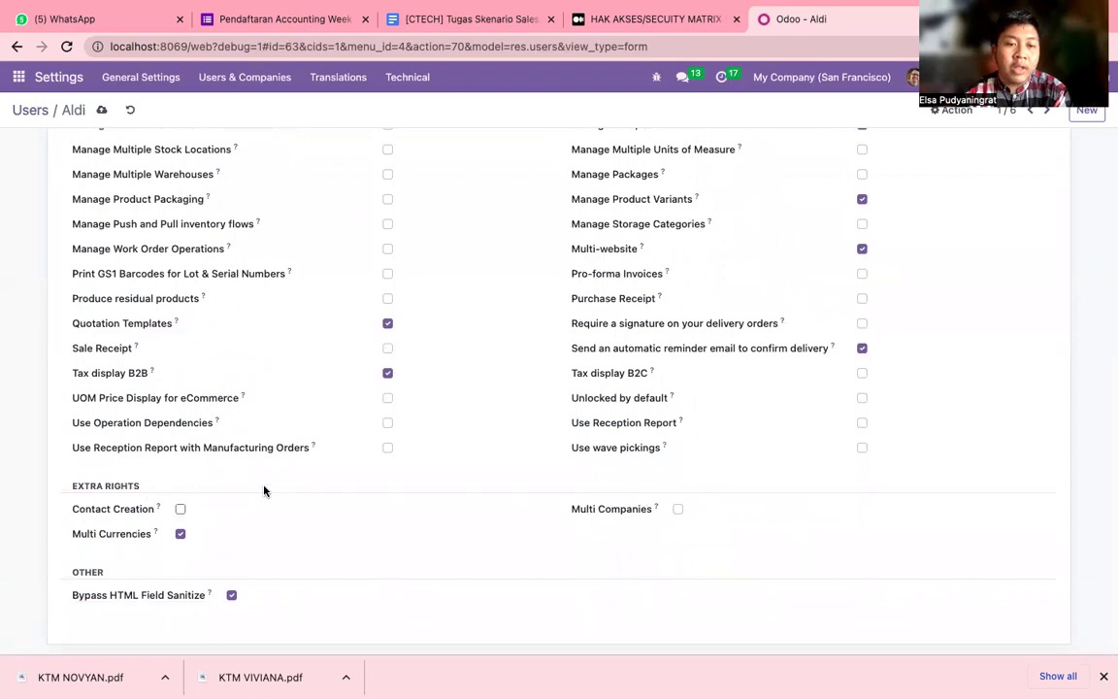
Give the invoicing manager a new password through Action > Change Password.
{"action": "scroll", "coordinate": [264, 491], "scroll_direction": "up", "scroll_amount": 15}
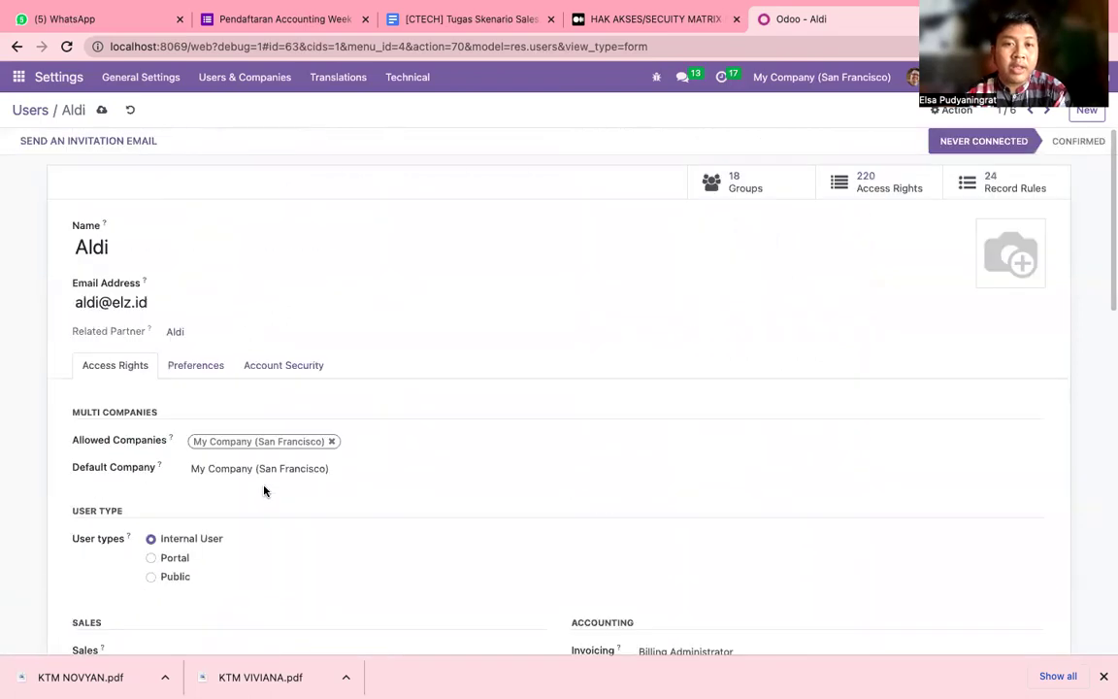
{"action": "scroll", "coordinate": [320, 403], "scroll_direction": "down", "scroll_amount": 1}
{"action": "scroll", "coordinate": [320, 404], "scroll_direction": "up", "scroll_amount": 1}
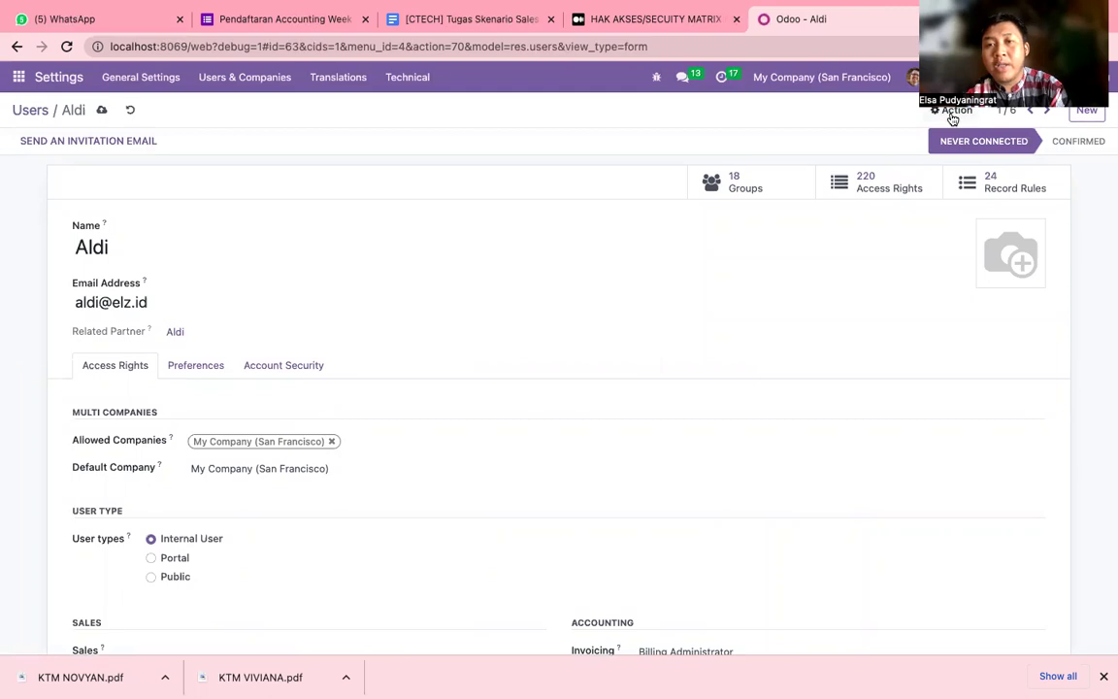
{"action": "left_click", "coordinate": [953, 114]}
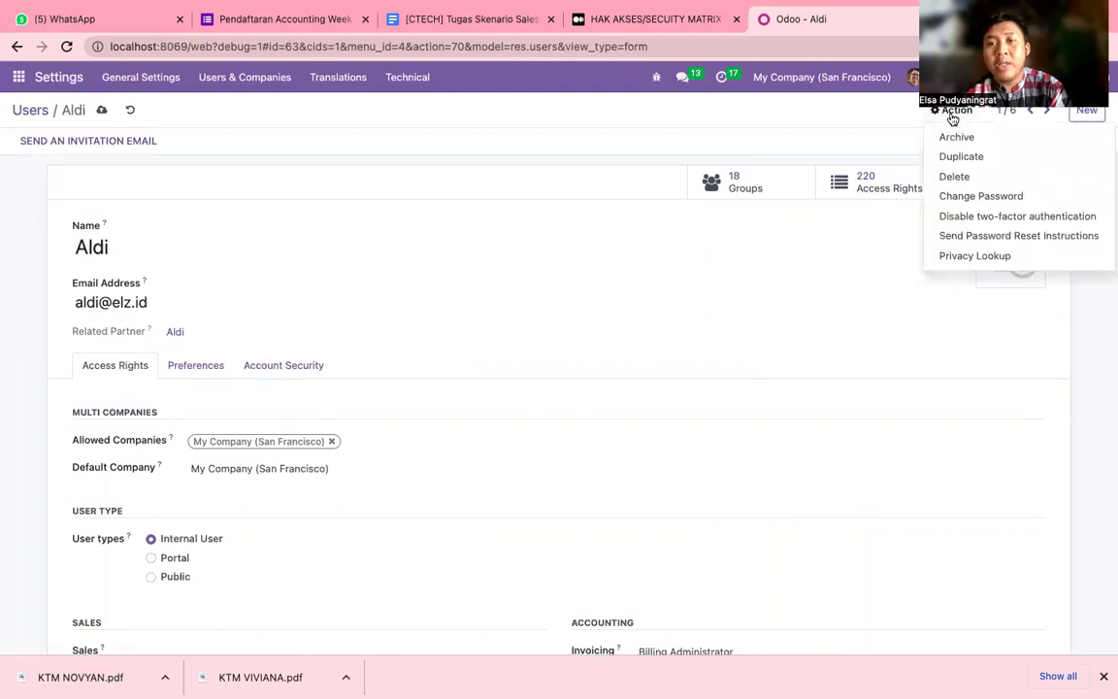
{"action": "left_click", "coordinate": [973, 197]}
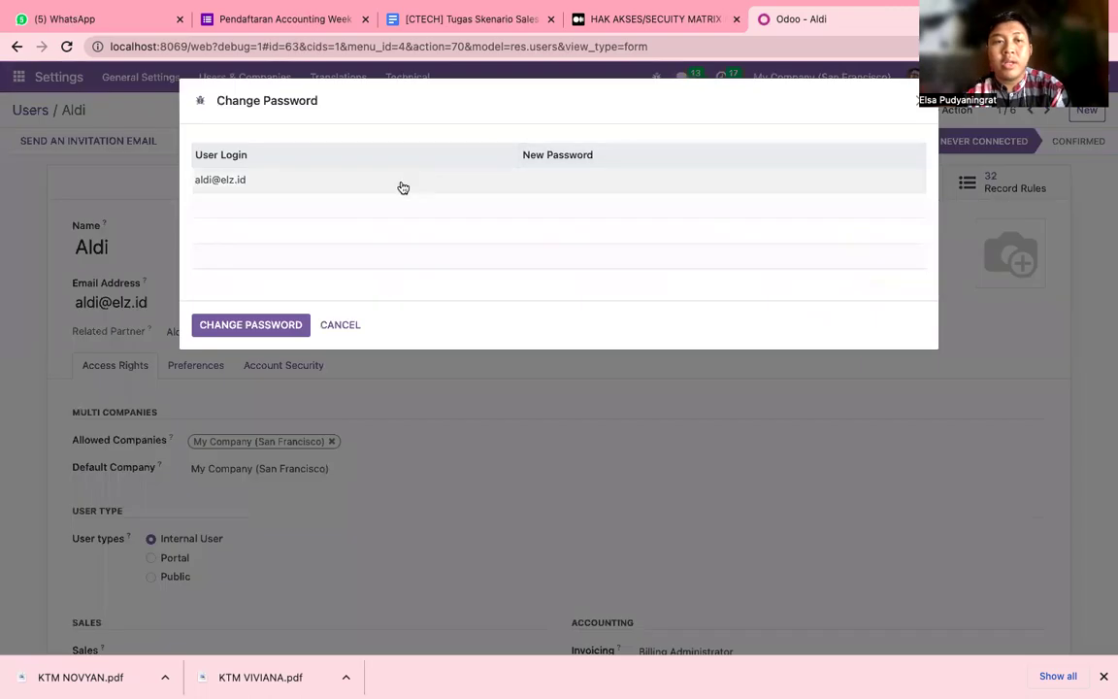
{"action": "left_click", "coordinate": [544, 179]}
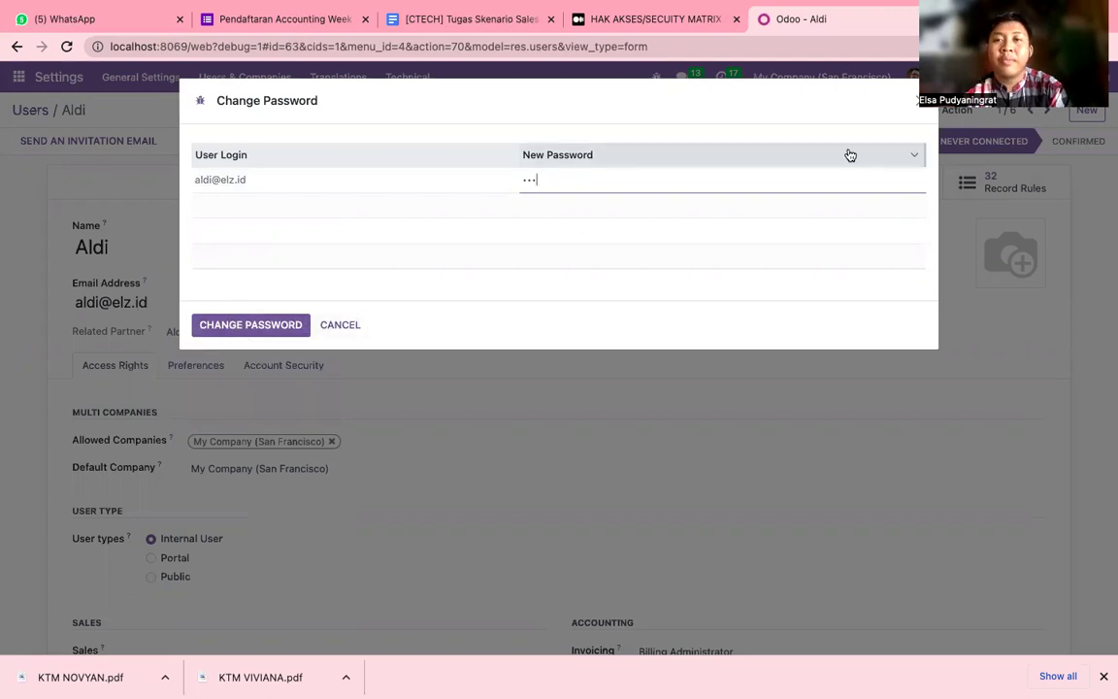
{"action": "left_click", "coordinate": [918, 101]}
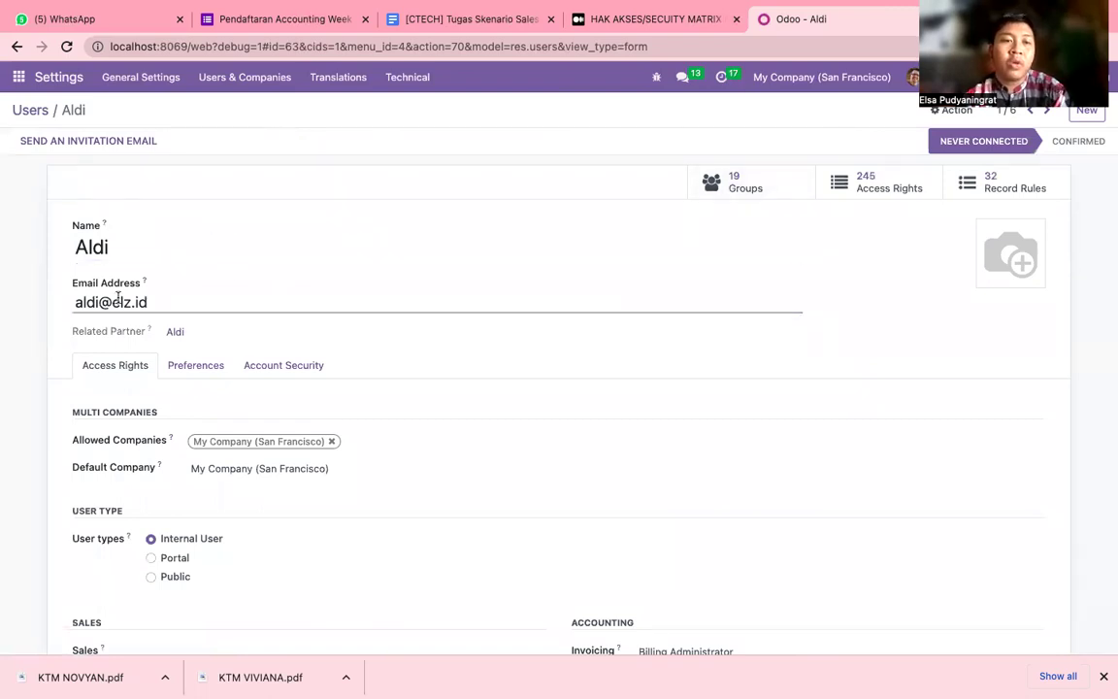
{"action": "left_click_drag", "start_coordinate": [148, 302], "coordinate": [62, 302]}
{"action": "key", "text": "super+c"}
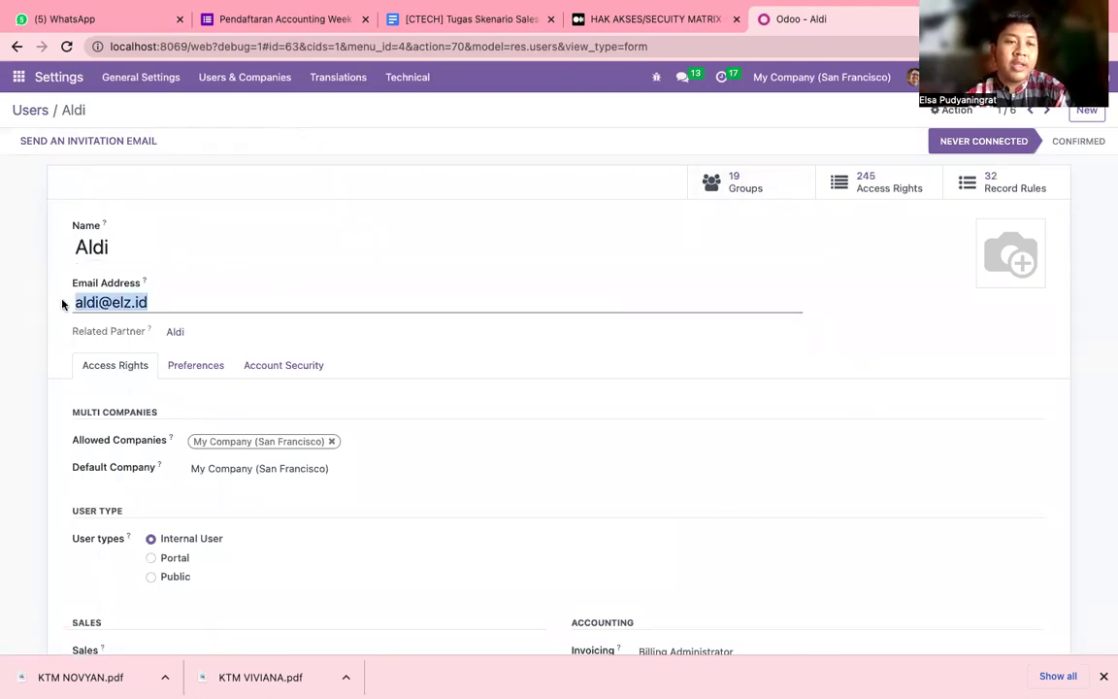
{"action": "left_click", "coordinate": [456, 242]}
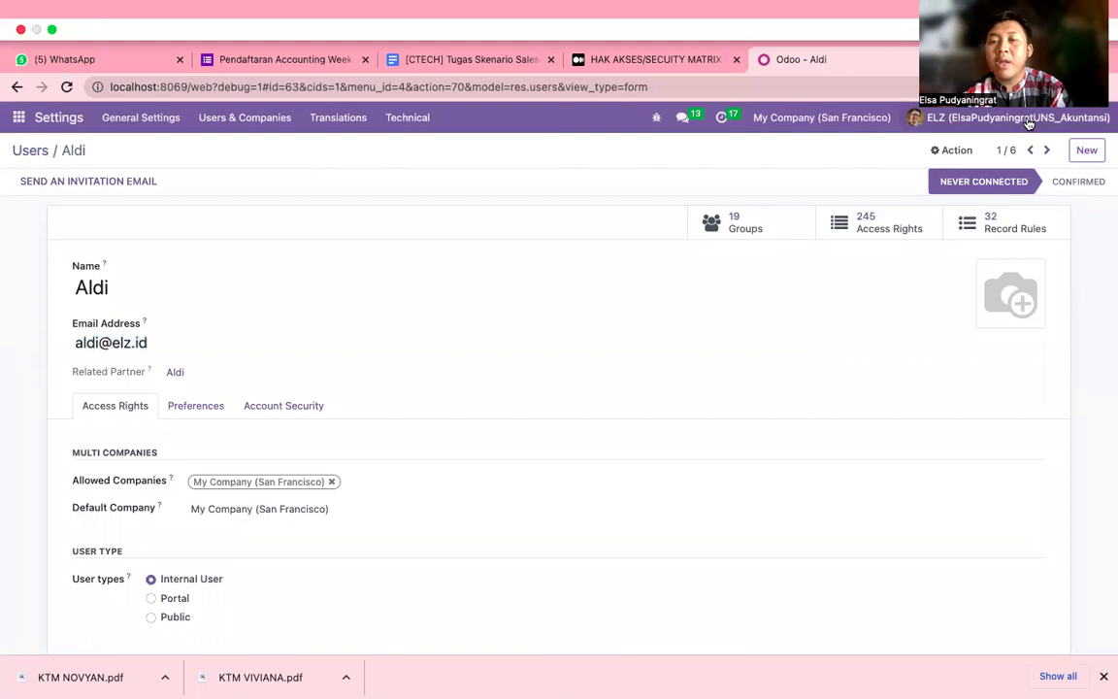
Log out of the admin session and sign in with the test user's e-mail and password.
{"action": "left_click", "coordinate": [1052, 117]}
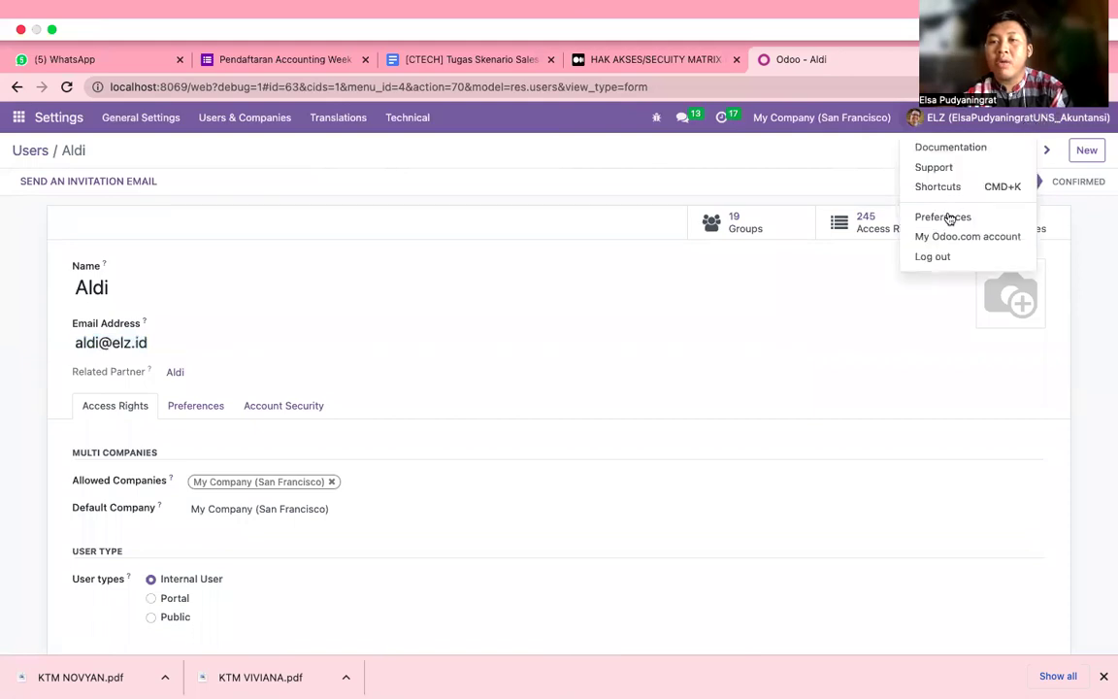
{"action": "left_click", "coordinate": [965, 222]}
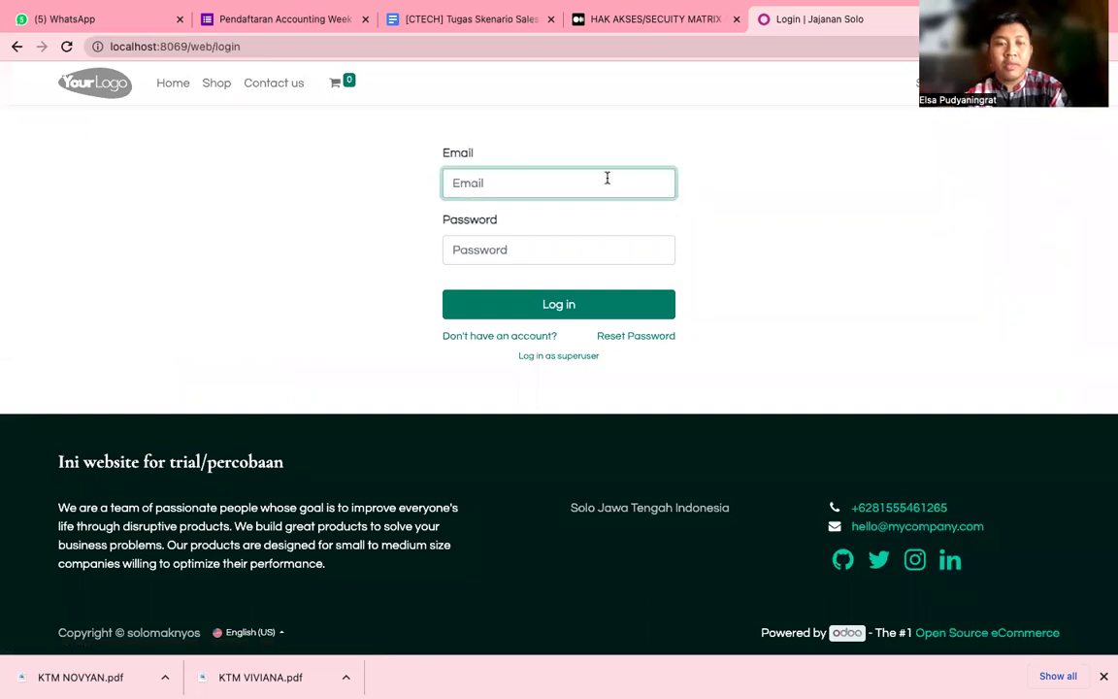
{"action": "key", "text": "super+v"}
{"action": "left_click", "coordinate": [587, 249]}
{"action": "type", "text": "a"}
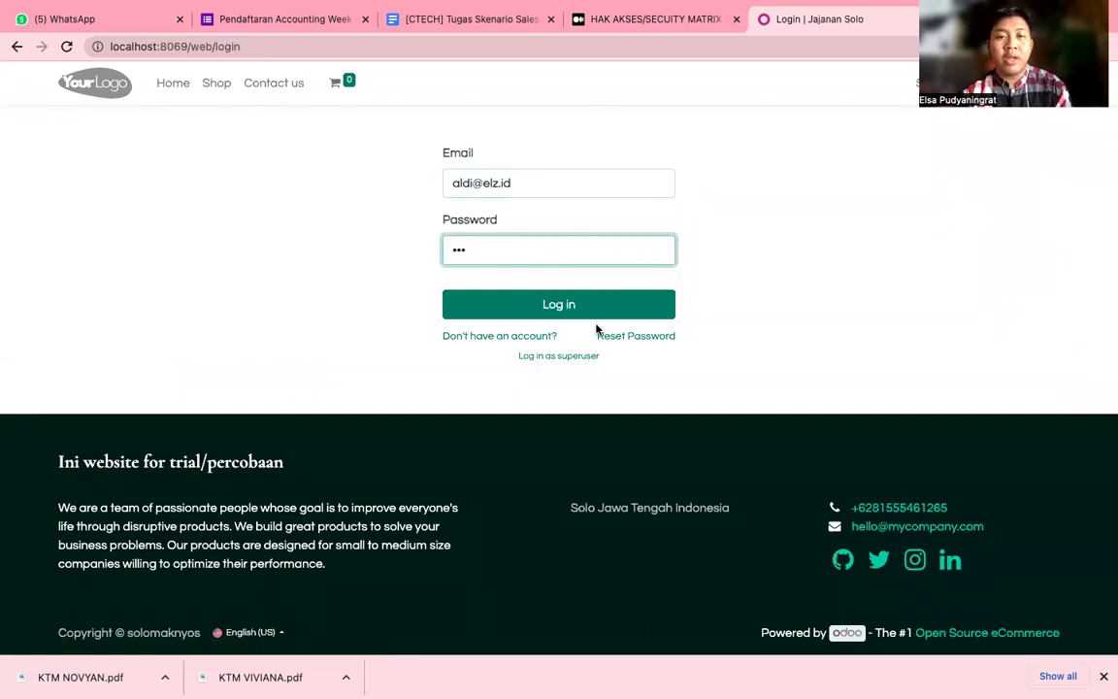
{"action": "left_click", "coordinate": [602, 307]}
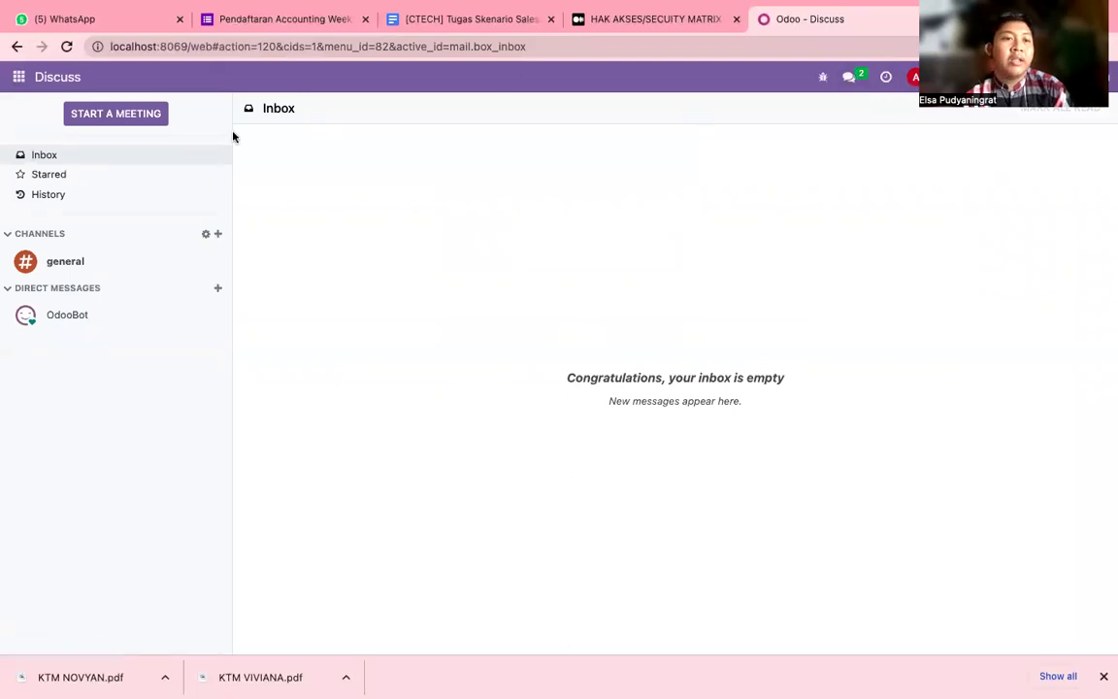
Open the Invoicing app as the test user and inspect its Customers, Vendors and Configuration menus.
{"action": "left_click", "coordinate": [20, 79]}
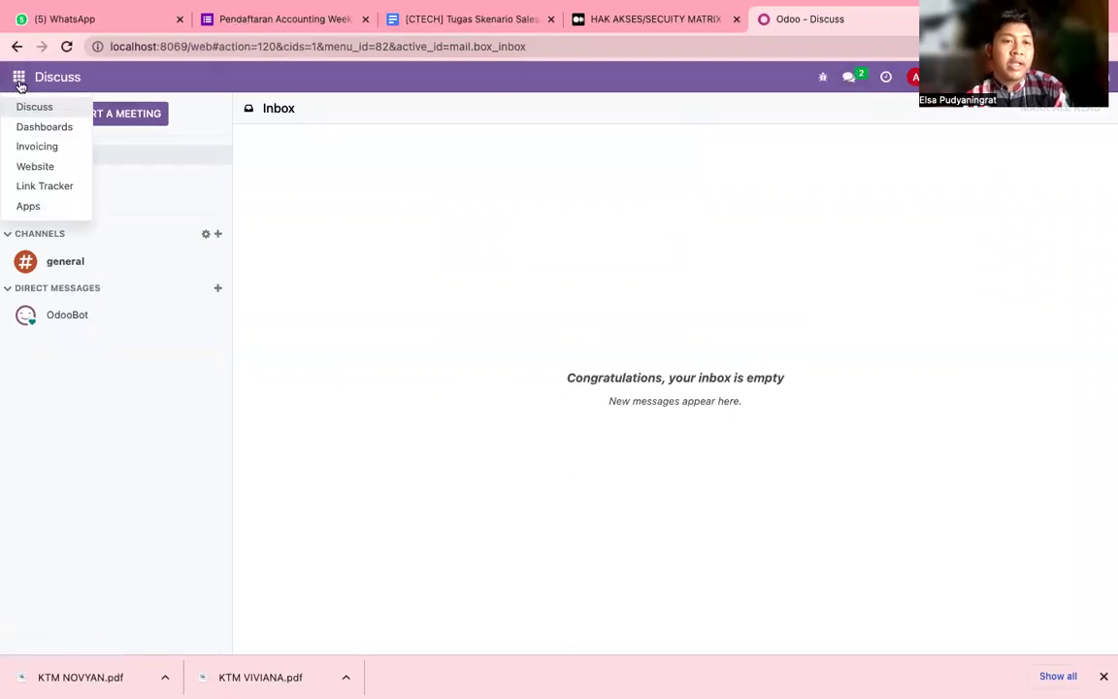
{"action": "left_click", "coordinate": [26, 147]}
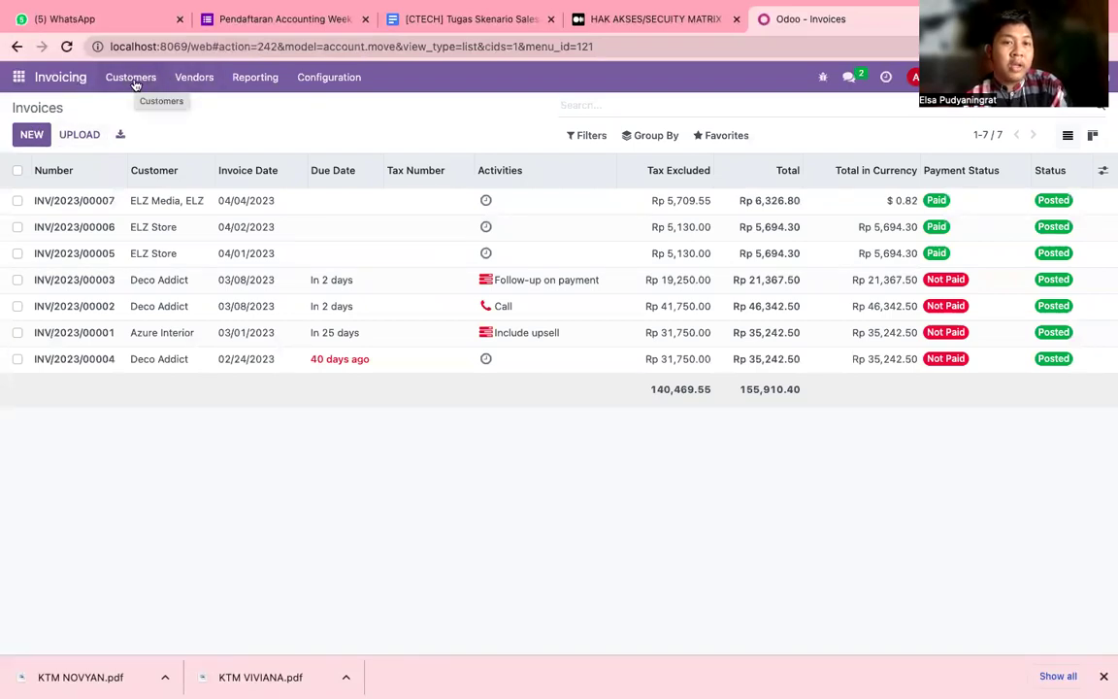
{"action": "left_click", "coordinate": [134, 84]}
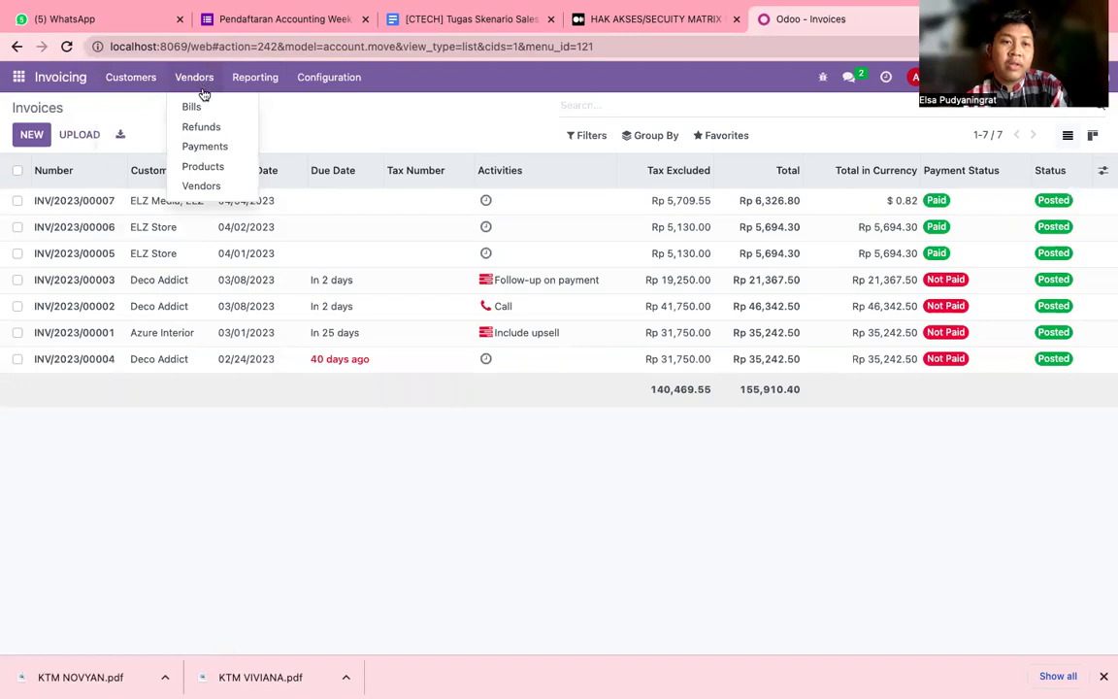
{"action": "mouse_move", "coordinate": [252, 79]}
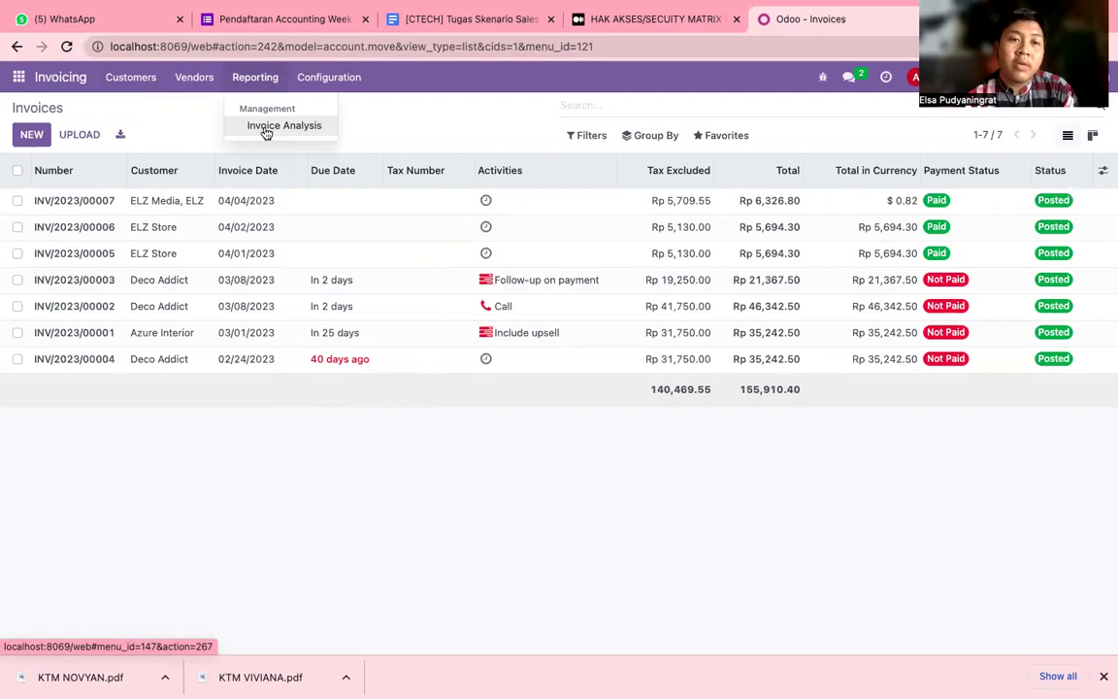
{"action": "left_click", "coordinate": [327, 78]}
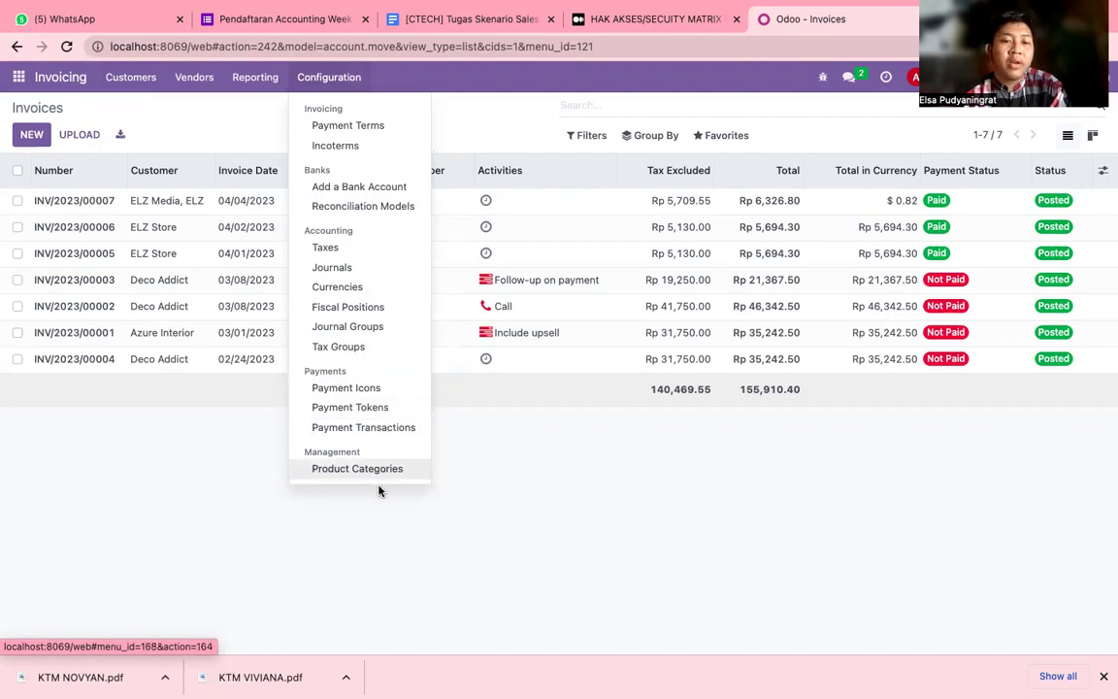
{"action": "left_click", "coordinate": [379, 492]}
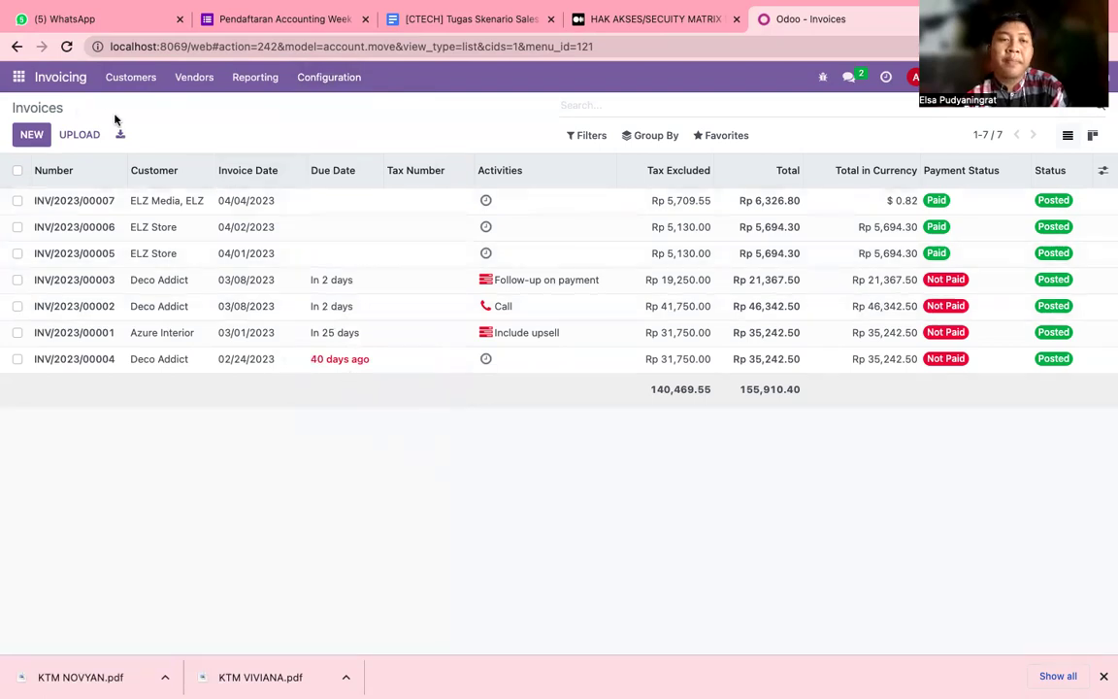
Log out and sign back in using the saved login e-mail and its password.
{"action": "left_click", "coordinate": [917, 78]}
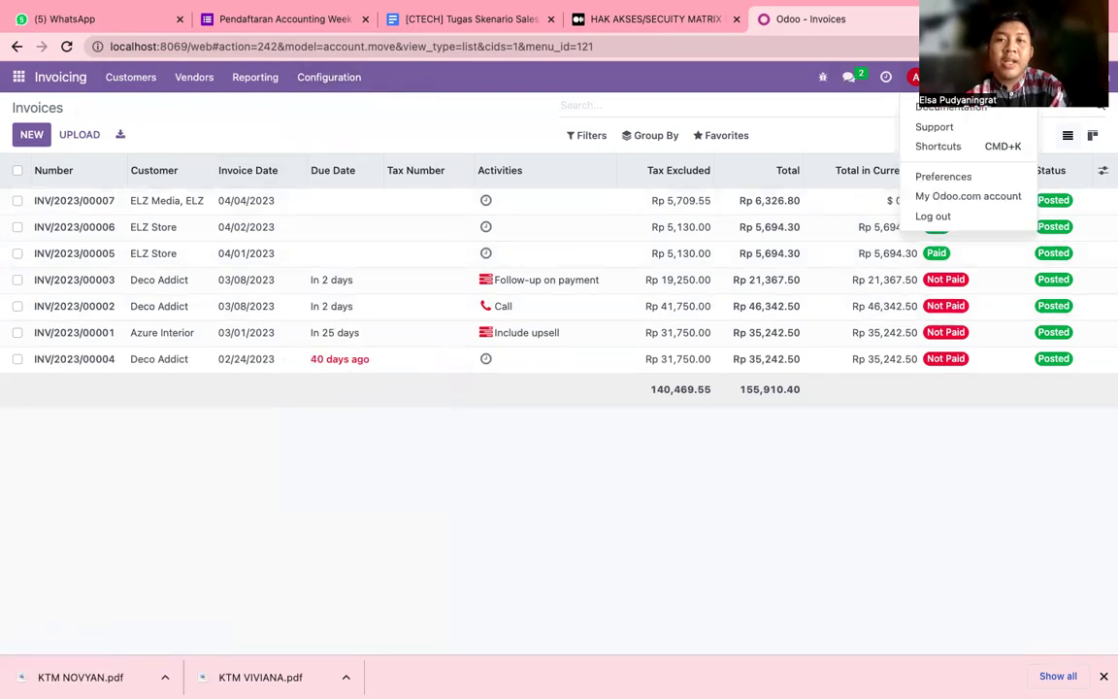
{"action": "left_click", "coordinate": [403, 107]}
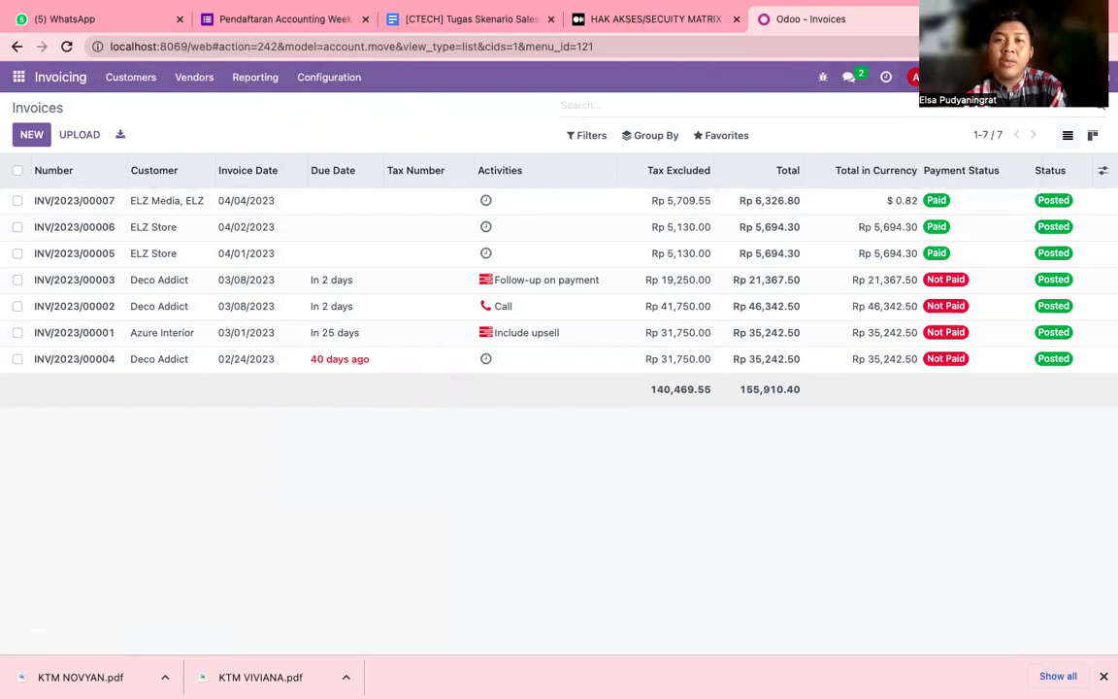
{"action": "left_click", "coordinate": [933, 78]}
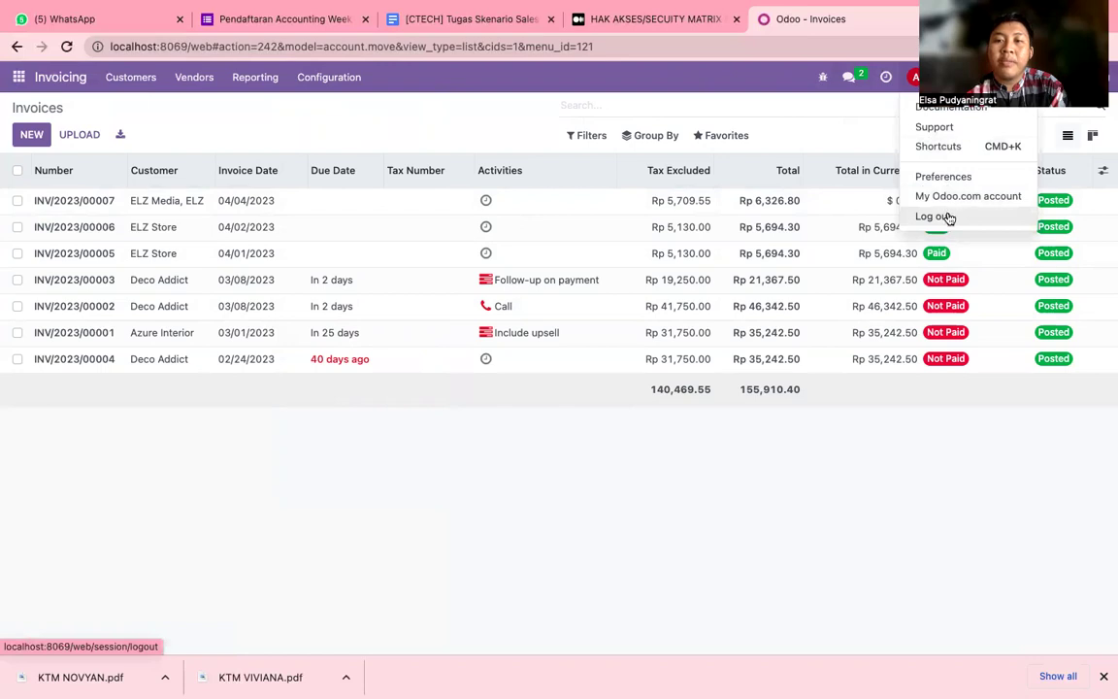
{"action": "left_click", "coordinate": [948, 216]}
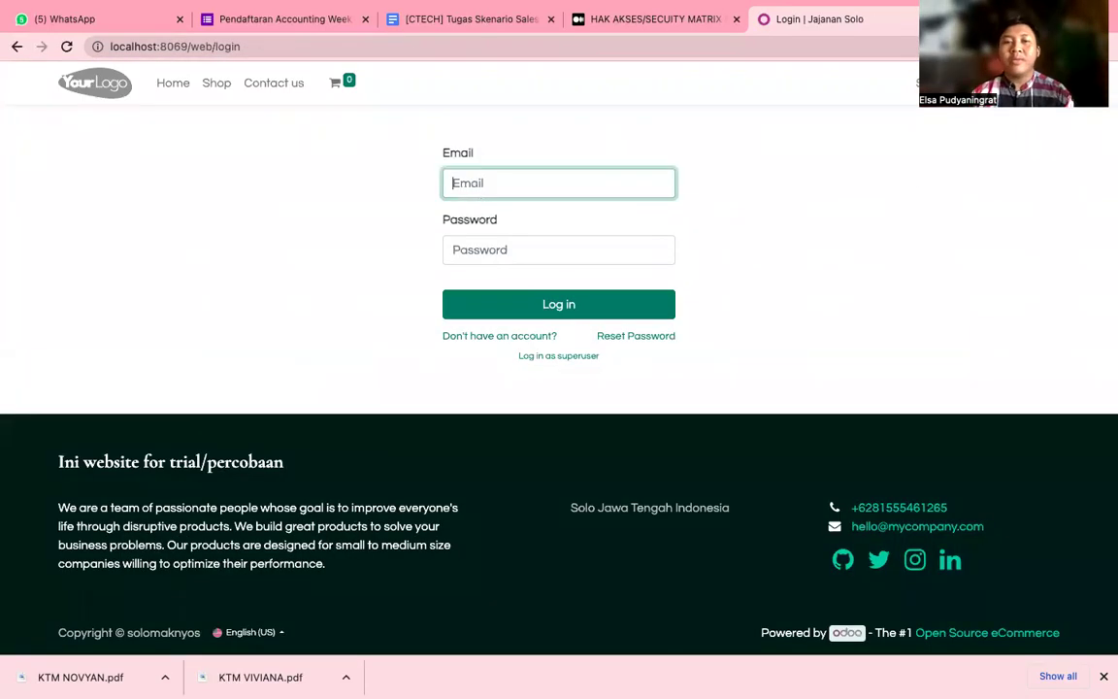
{"action": "left_click", "coordinate": [551, 183]}
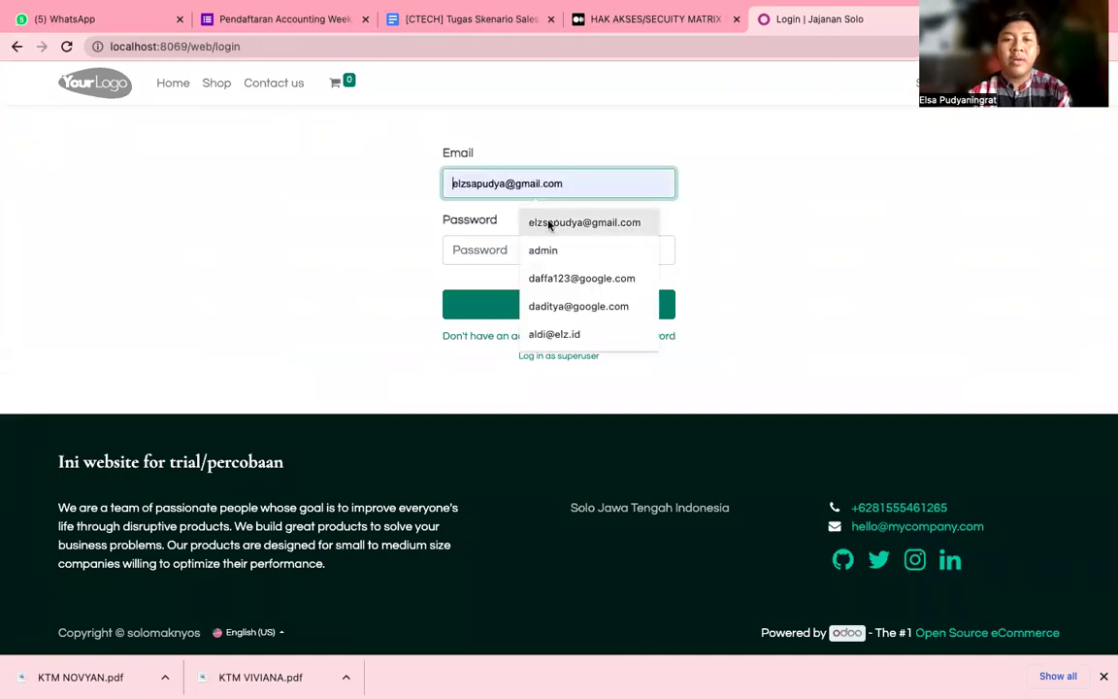
{"action": "left_click", "coordinate": [549, 223]}
{"action": "left_click", "coordinate": [512, 250]}
{"action": "type", "text": "a"}
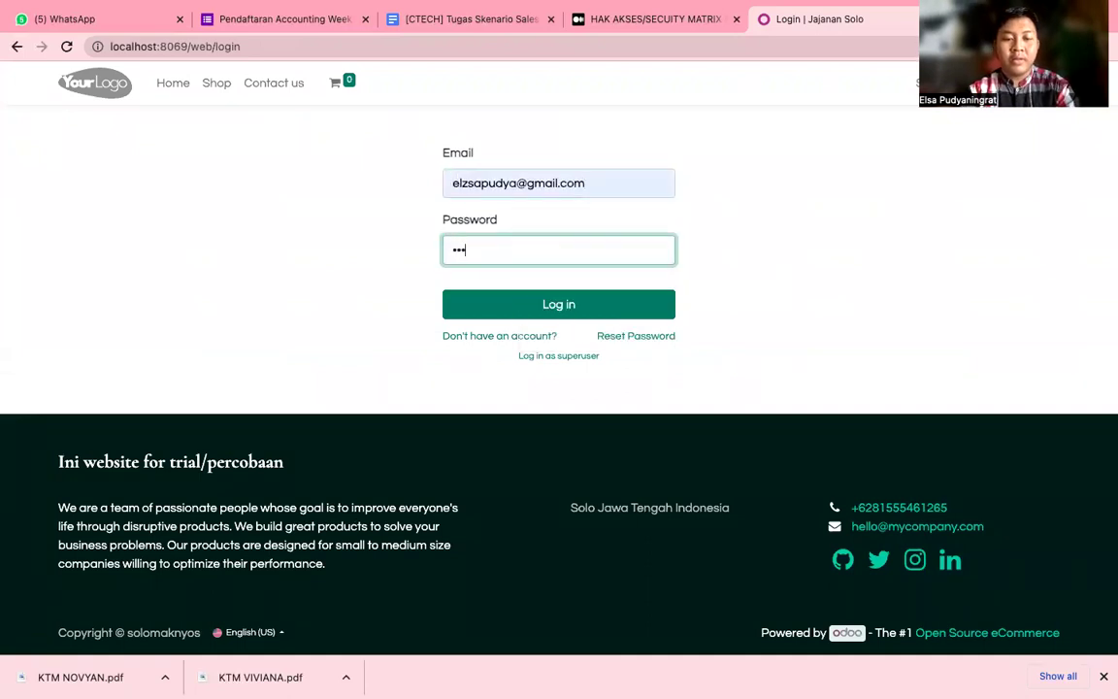
{"action": "type", "text": "a"}
{"action": "key", "text": "Return"}
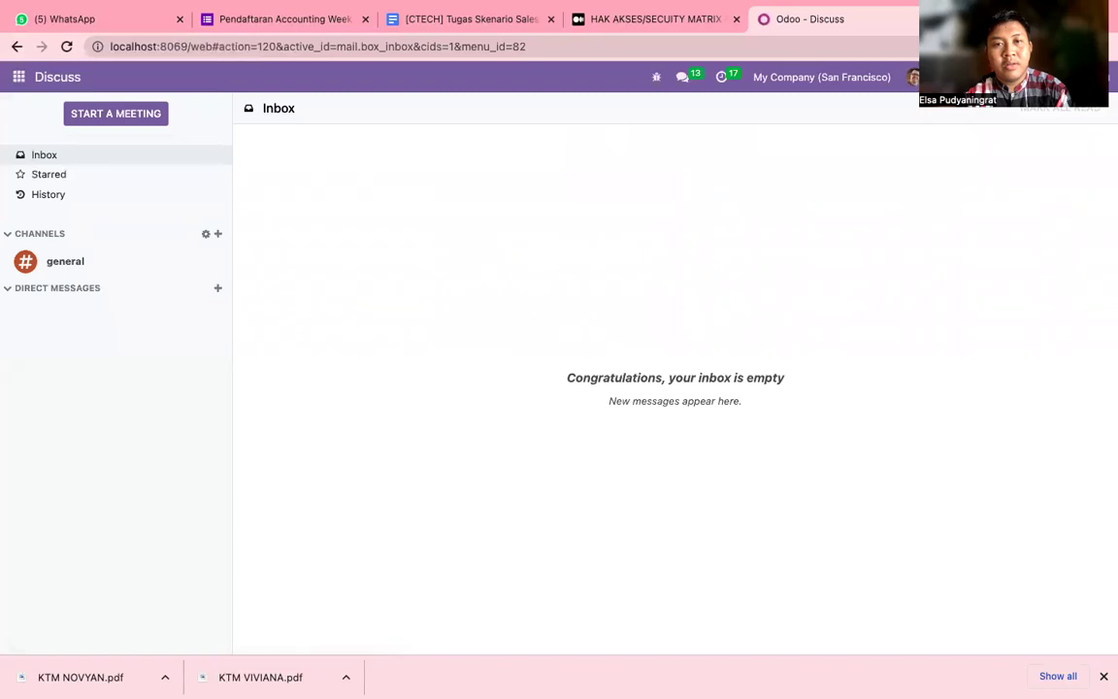
Browse Invoicing's Customers, Reporting and Configuration menus, then go to General Settings.
{"action": "left_click", "coordinate": [18, 77]}
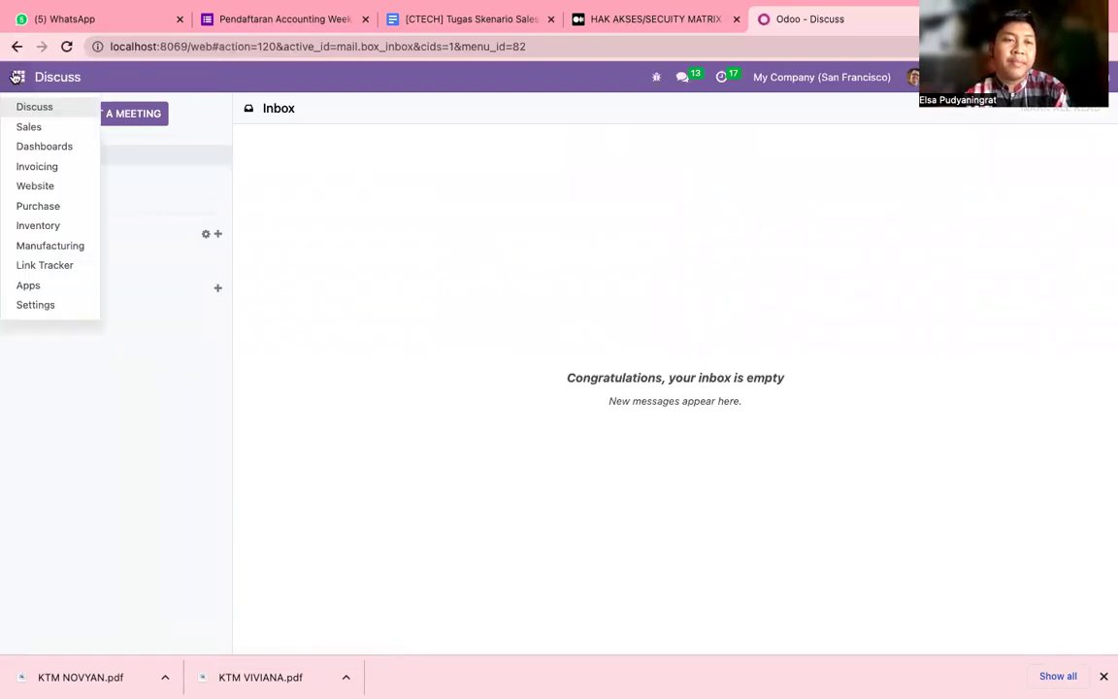
{"action": "left_click", "coordinate": [36, 166]}
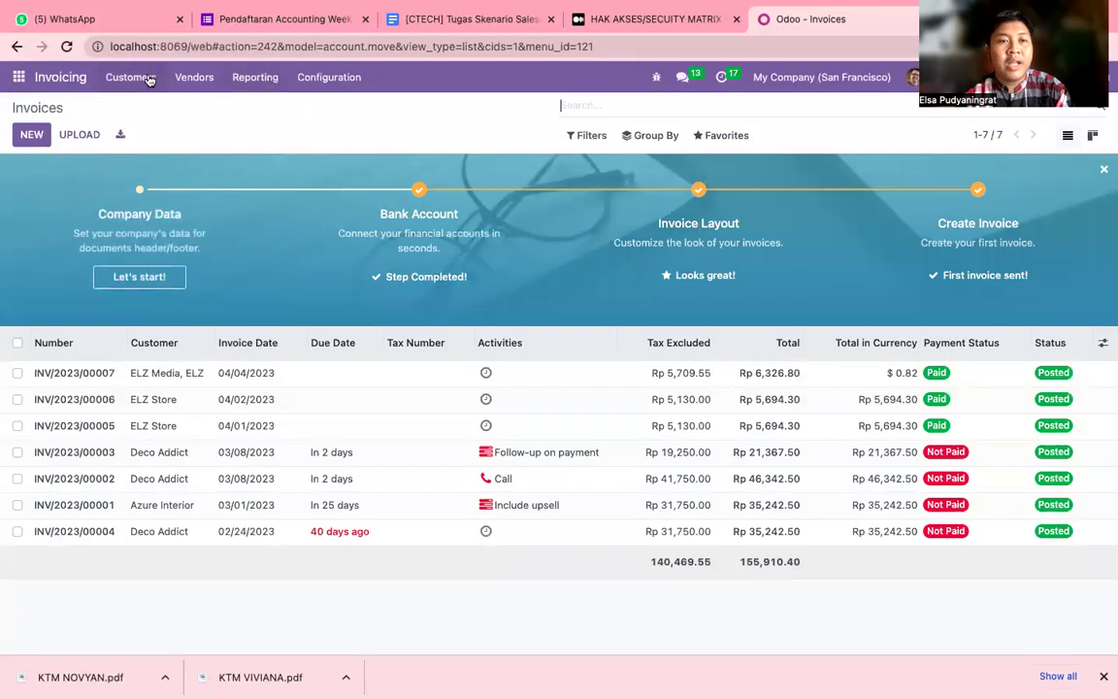
{"action": "left_click", "coordinate": [147, 78]}
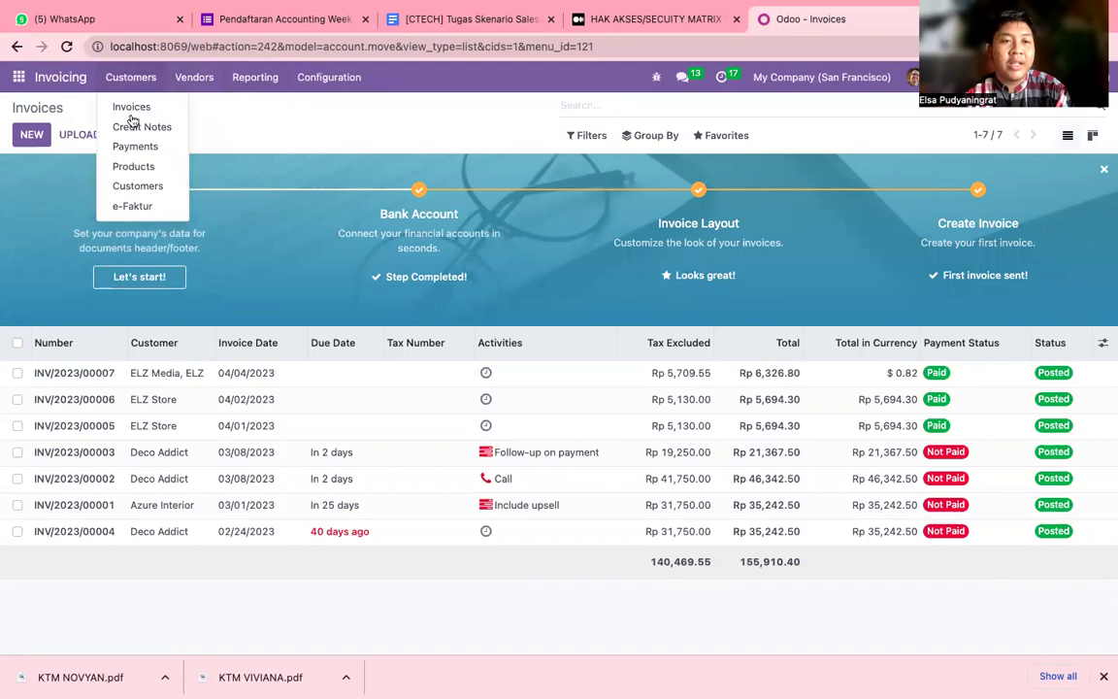
{"action": "mouse_move", "coordinate": [188, 78]}
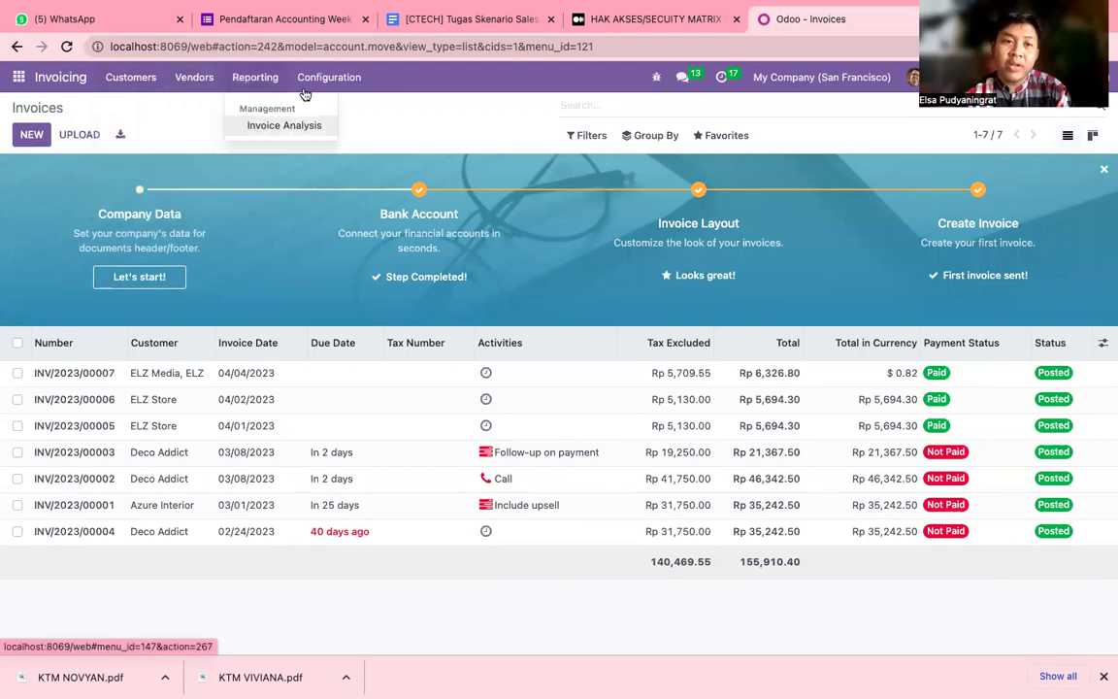
{"action": "mouse_move", "coordinate": [313, 87]}
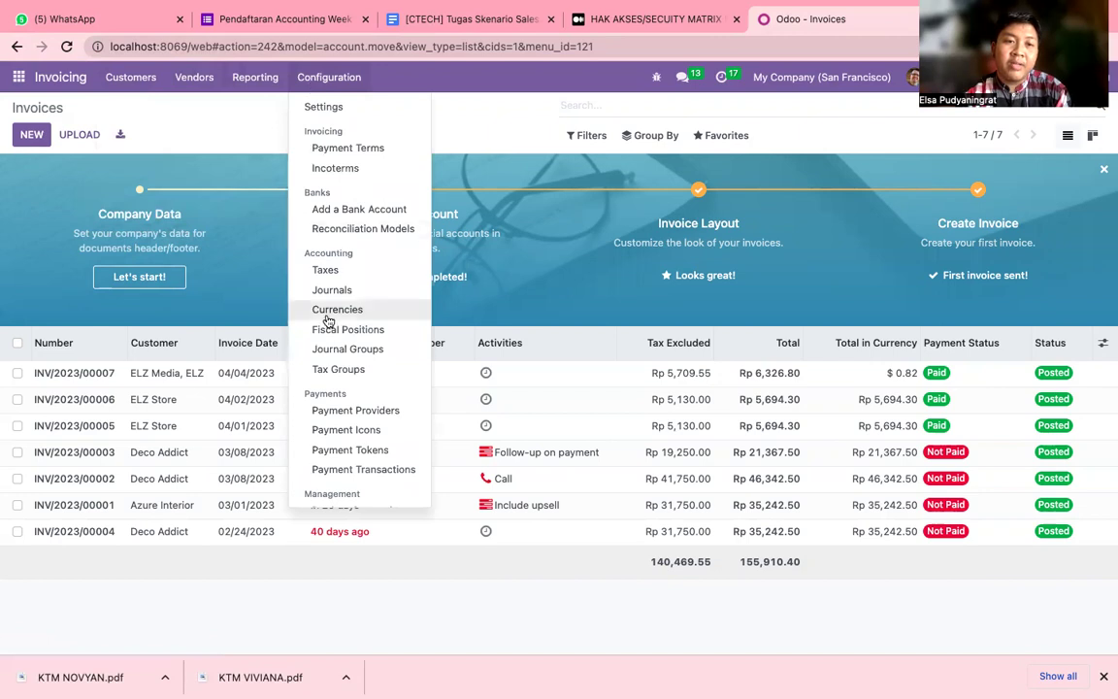
{"action": "scroll", "coordinate": [327, 320], "scroll_direction": "down", "scroll_amount": 1}
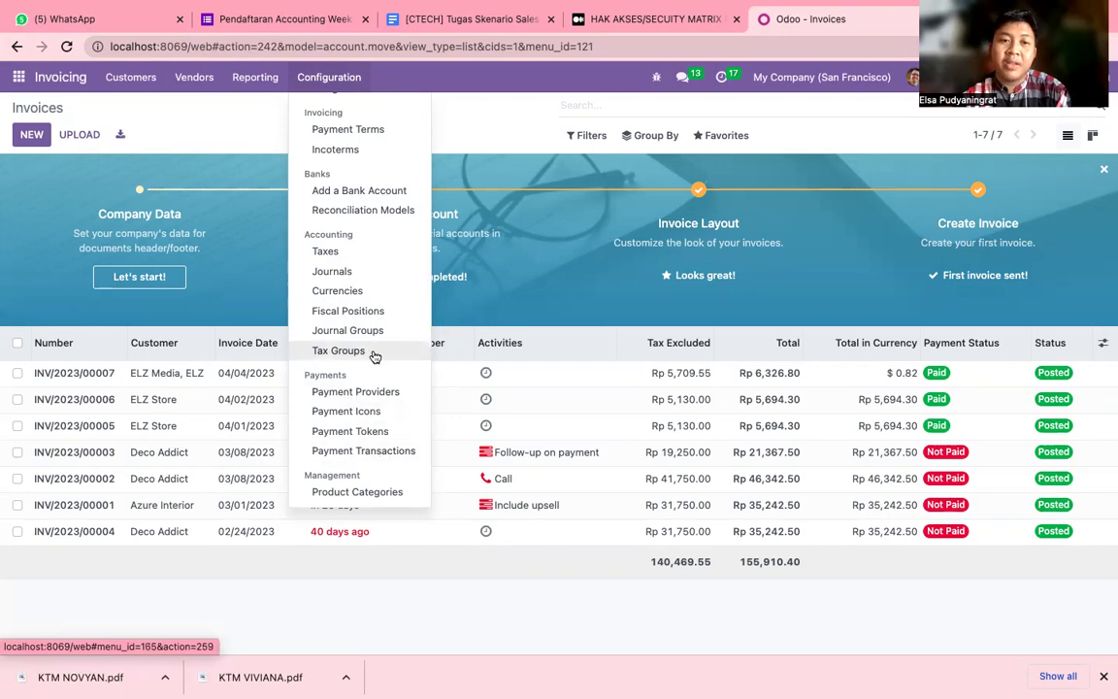
{"action": "scroll", "coordinate": [374, 356], "scroll_direction": "up", "scroll_amount": 1}
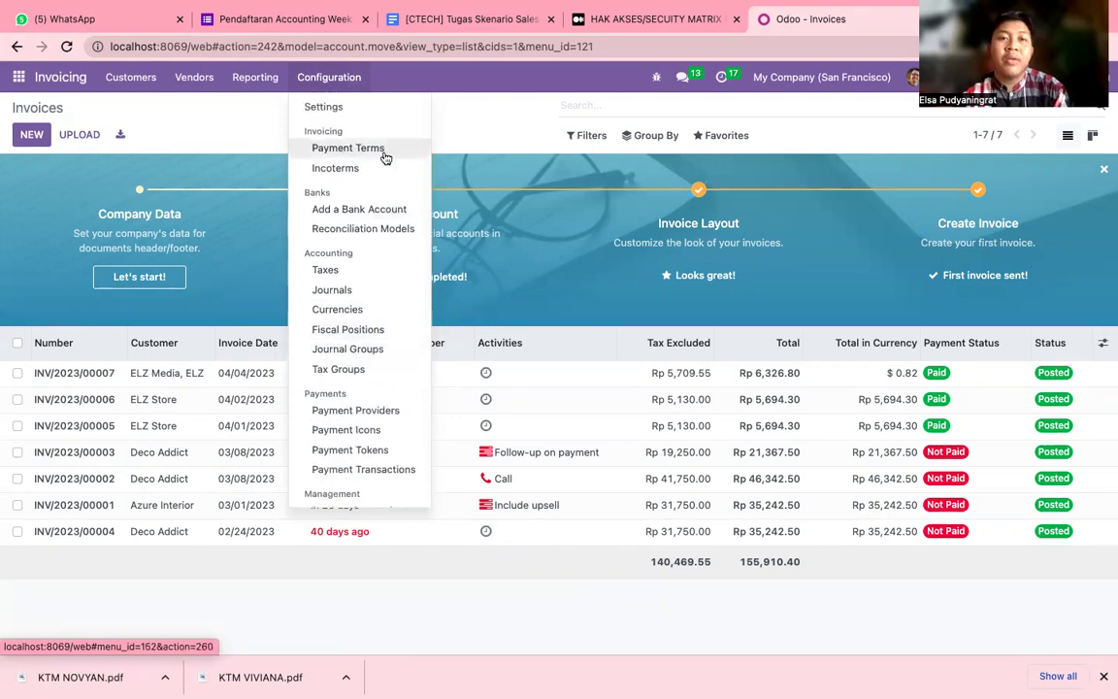
{"action": "left_click", "coordinate": [466, 120]}
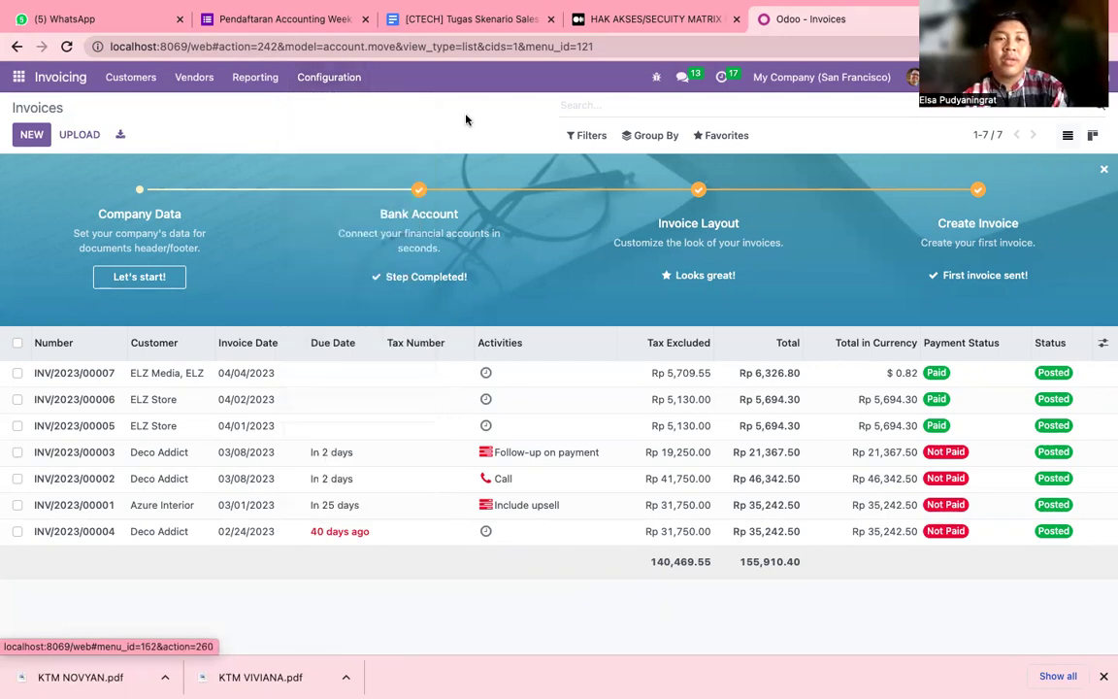
{"action": "left_click", "coordinate": [19, 77]}
{"action": "left_click", "coordinate": [40, 306]}
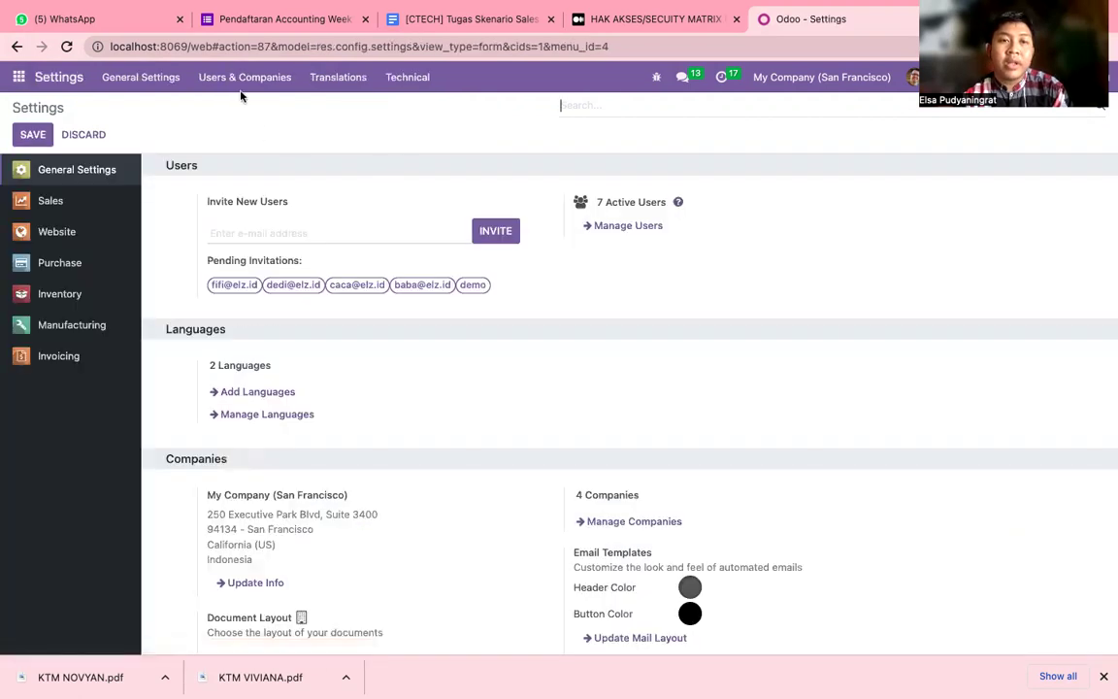
Open the Users list, view Aldi's record, go back, then open the Groups list.
{"action": "left_click", "coordinate": [215, 78]}
{"action": "left_click", "coordinate": [233, 107]}
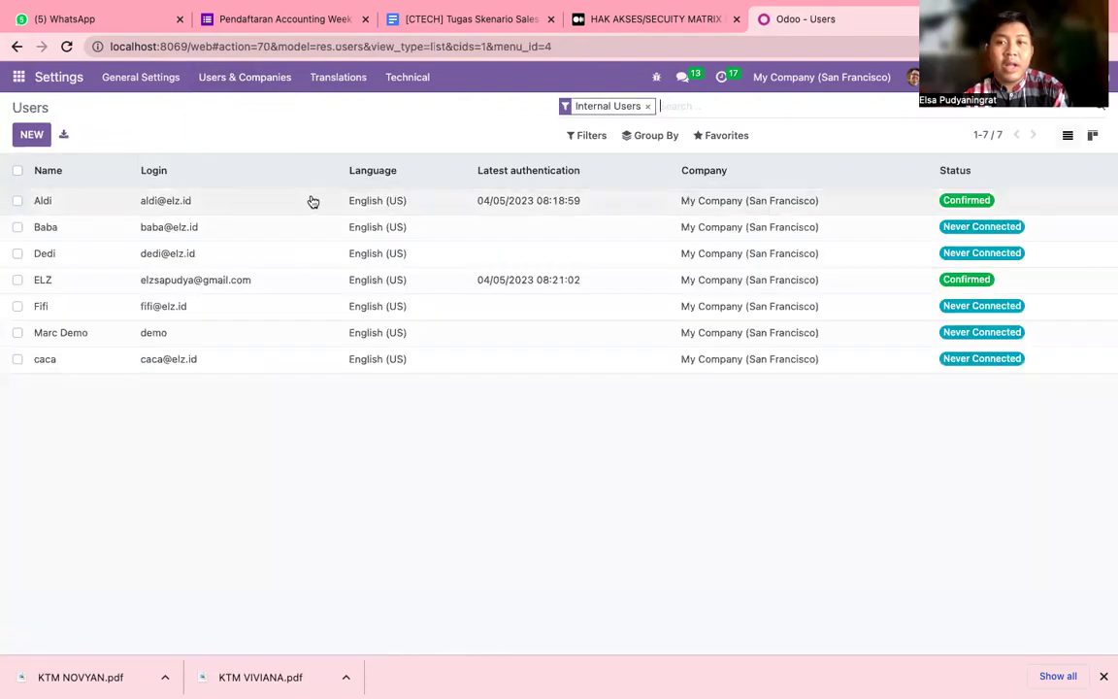
{"action": "left_click", "coordinate": [963, 204]}
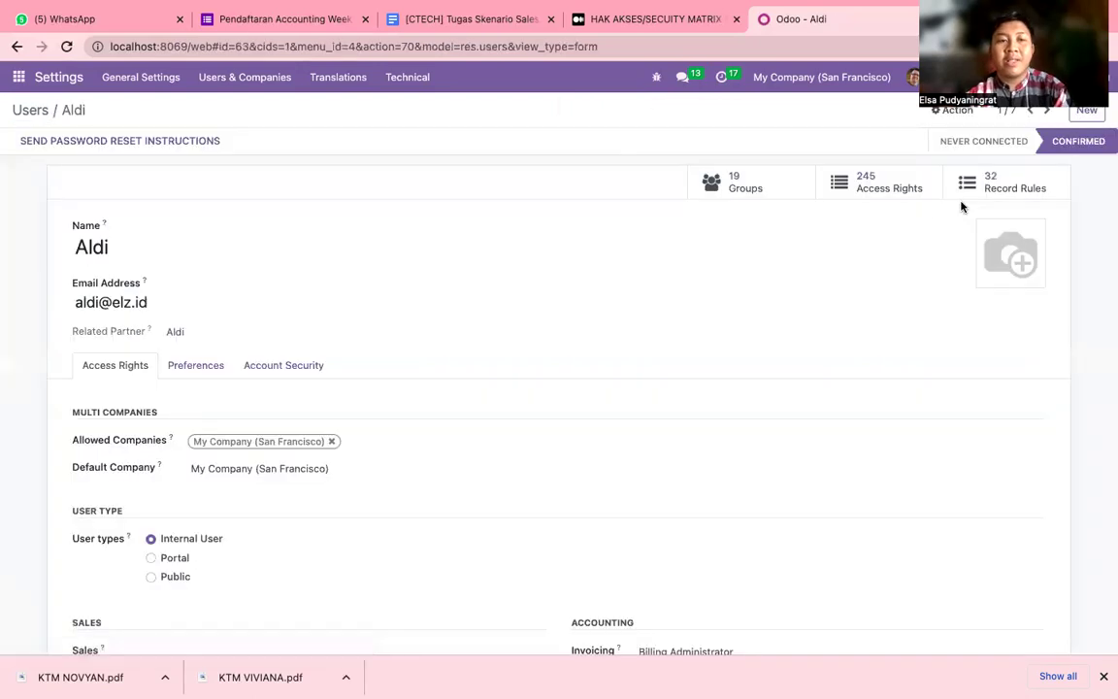
{"action": "left_click", "coordinate": [17, 47]}
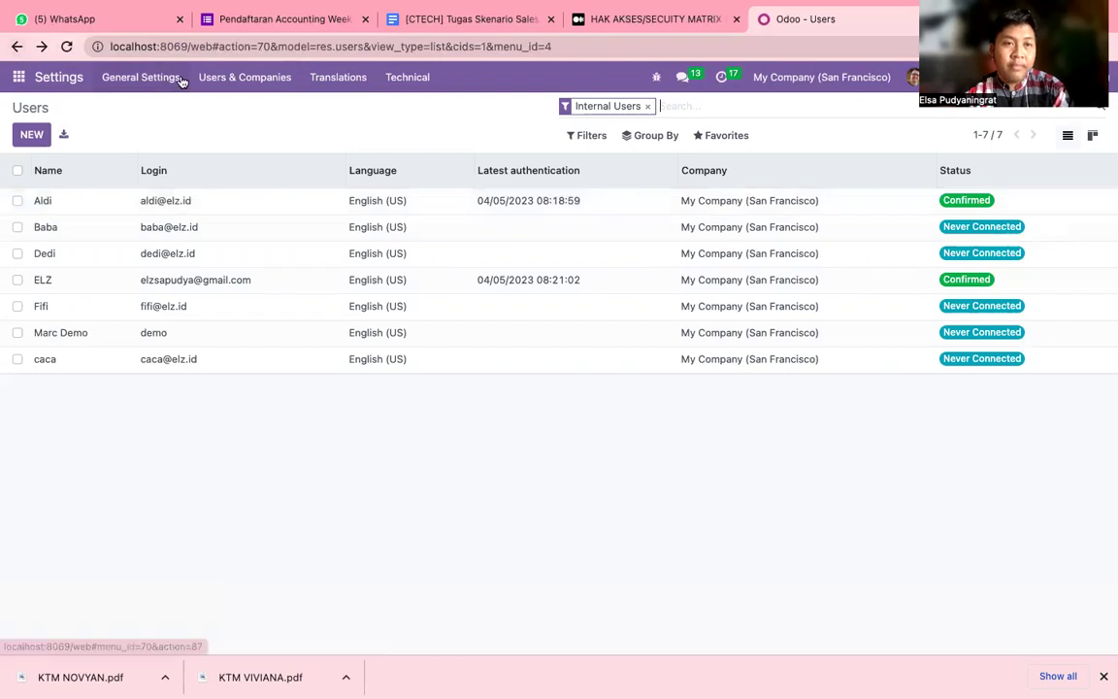
{"action": "left_click", "coordinate": [249, 87]}
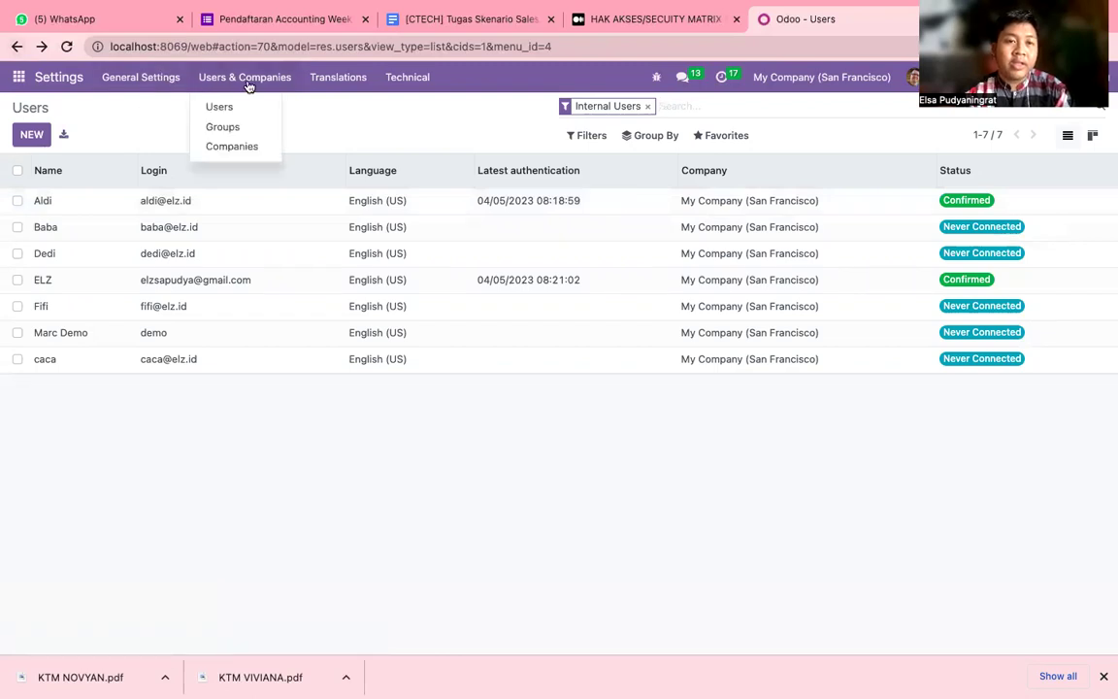
{"action": "left_click", "coordinate": [242, 135]}
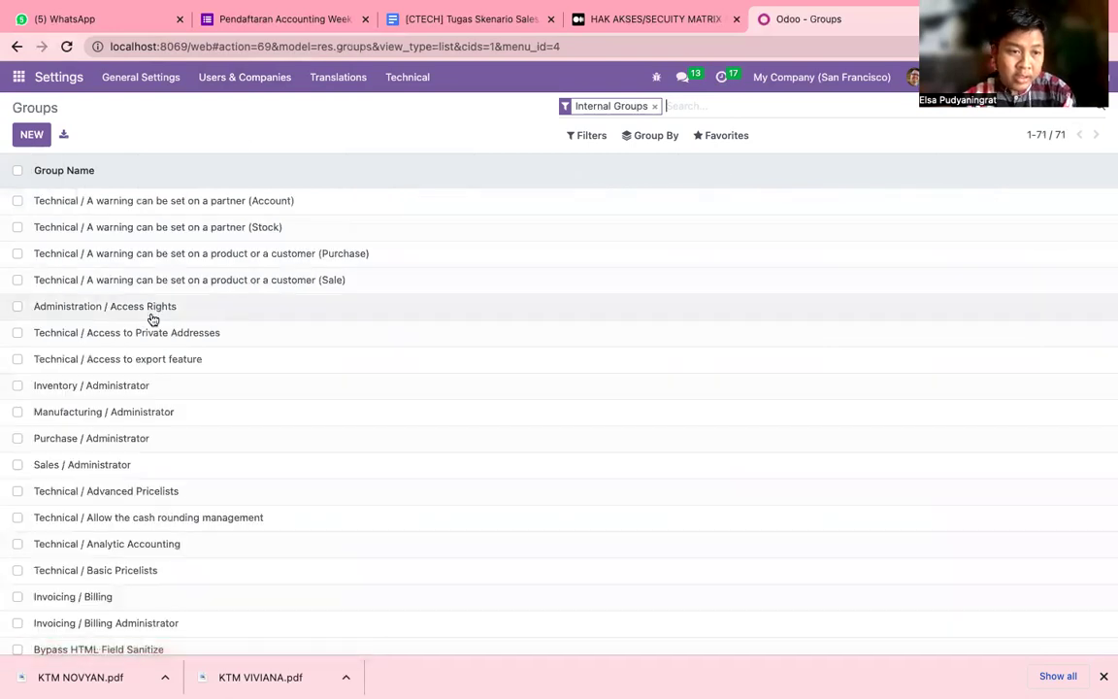
Scroll the Internal Groups list and open the Invoicing / Billing Administrator group.
{"action": "scroll", "coordinate": [153, 319], "scroll_direction": "down", "scroll_amount": 3}
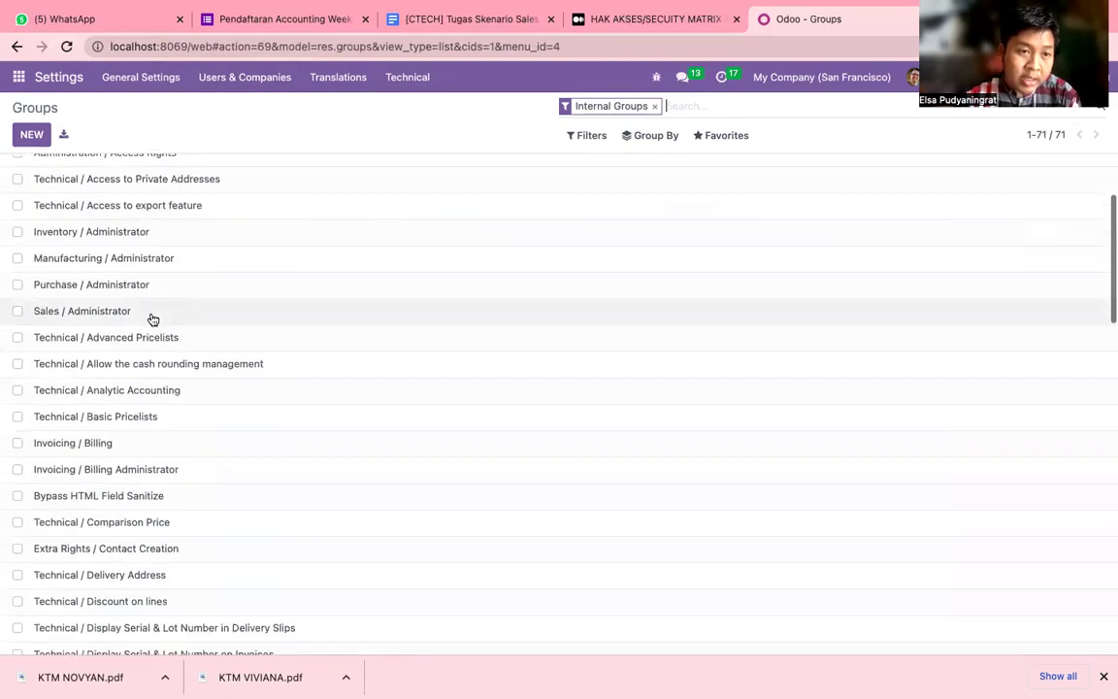
{"action": "scroll", "coordinate": [152, 319], "scroll_direction": "down", "scroll_amount": 2}
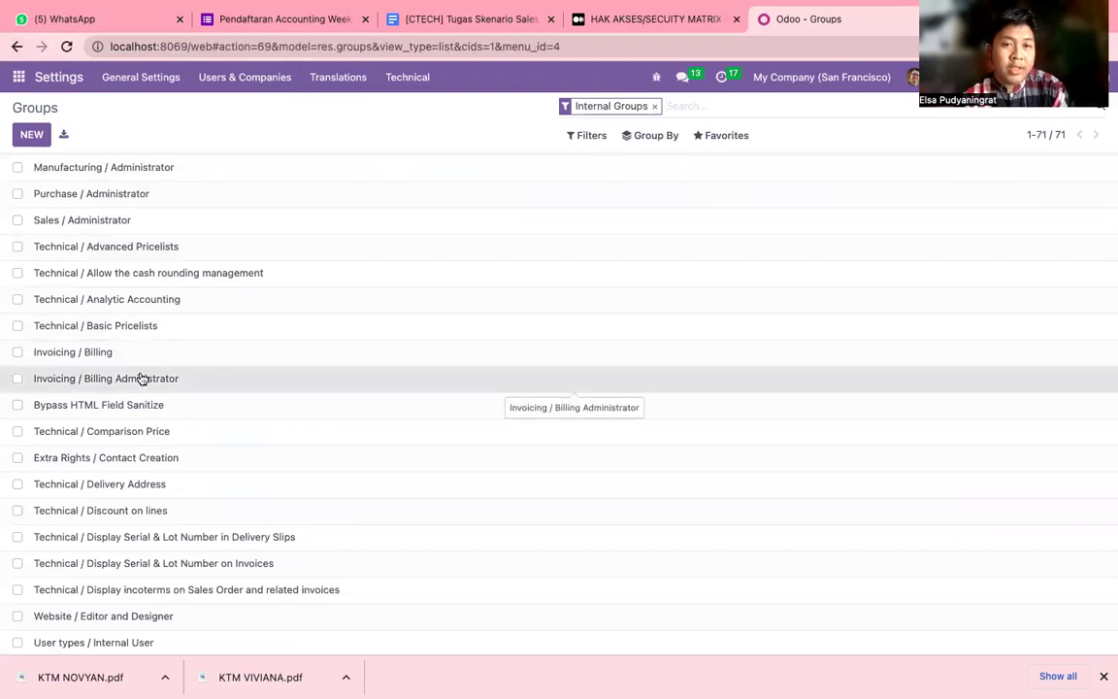
{"action": "left_click", "coordinate": [142, 379]}
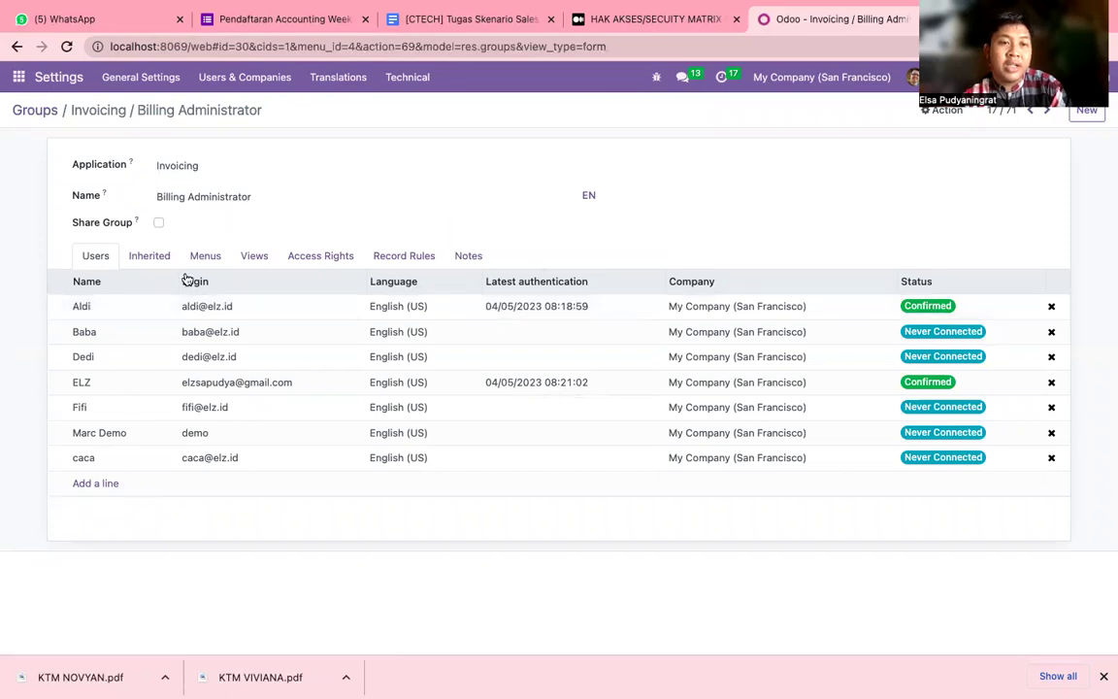
Review the Billing Administrator group's Inherited, Menus, Views and Access Rights tabs, scanning its 43 model rules.
{"action": "left_click", "coordinate": [148, 259]}
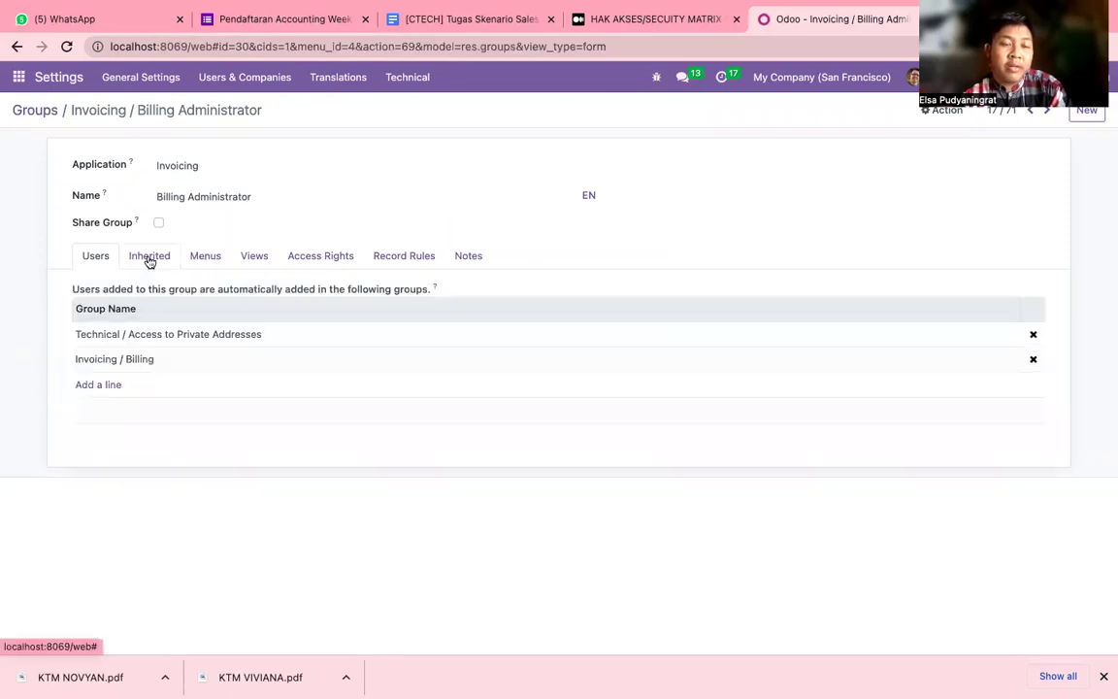
{"action": "left_click", "coordinate": [203, 257]}
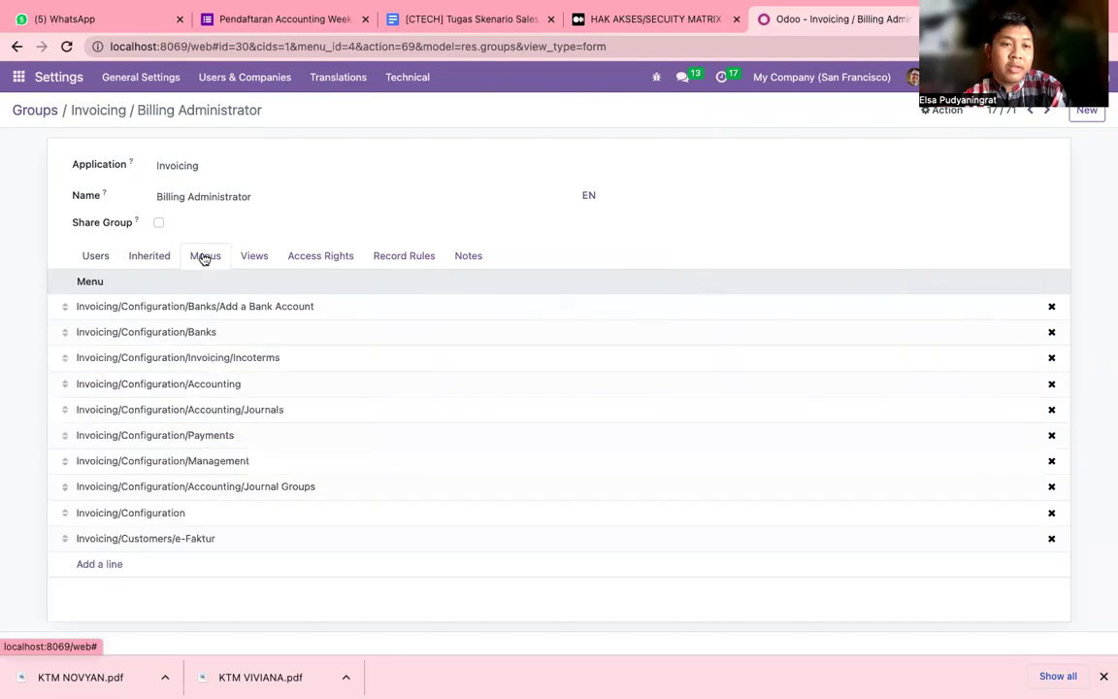
{"action": "left_click", "coordinate": [262, 258]}
{"action": "left_click", "coordinate": [309, 258]}
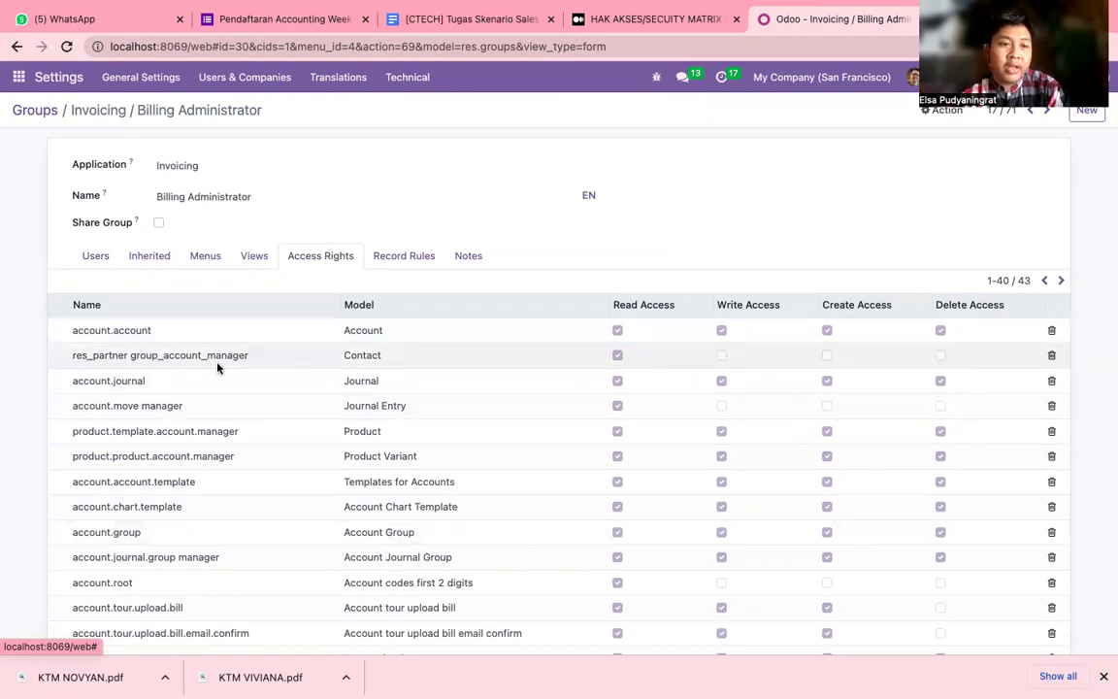
{"action": "scroll", "coordinate": [220, 366], "scroll_direction": "down", "scroll_amount": 2}
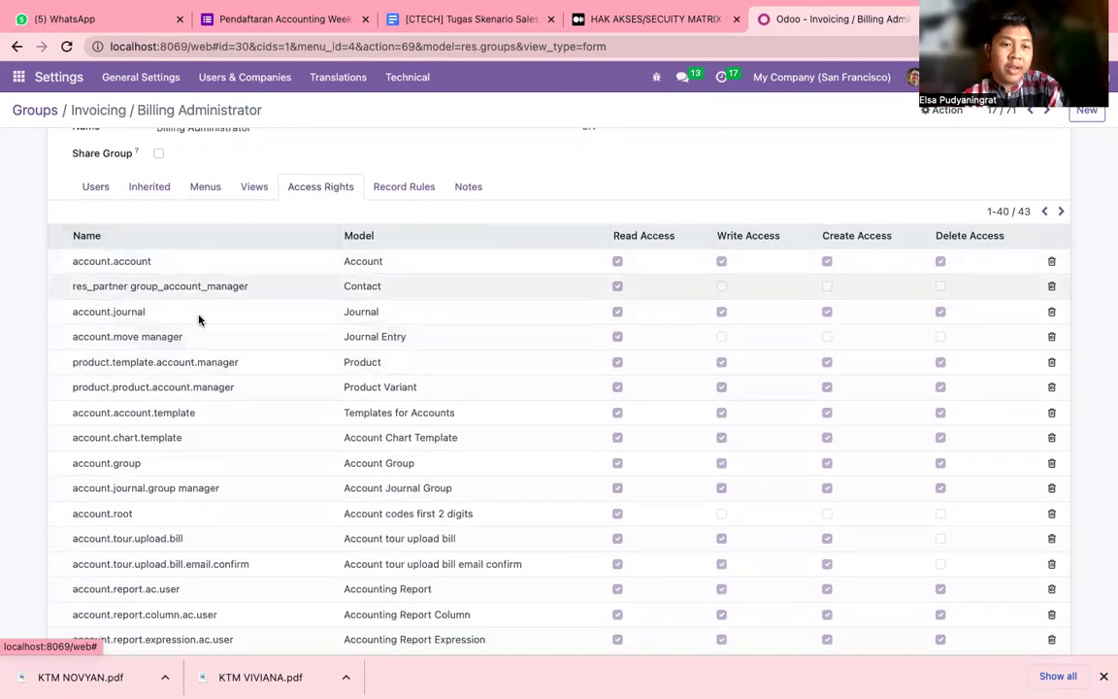
{"action": "scroll", "coordinate": [209, 424], "scroll_direction": "down", "scroll_amount": 1}
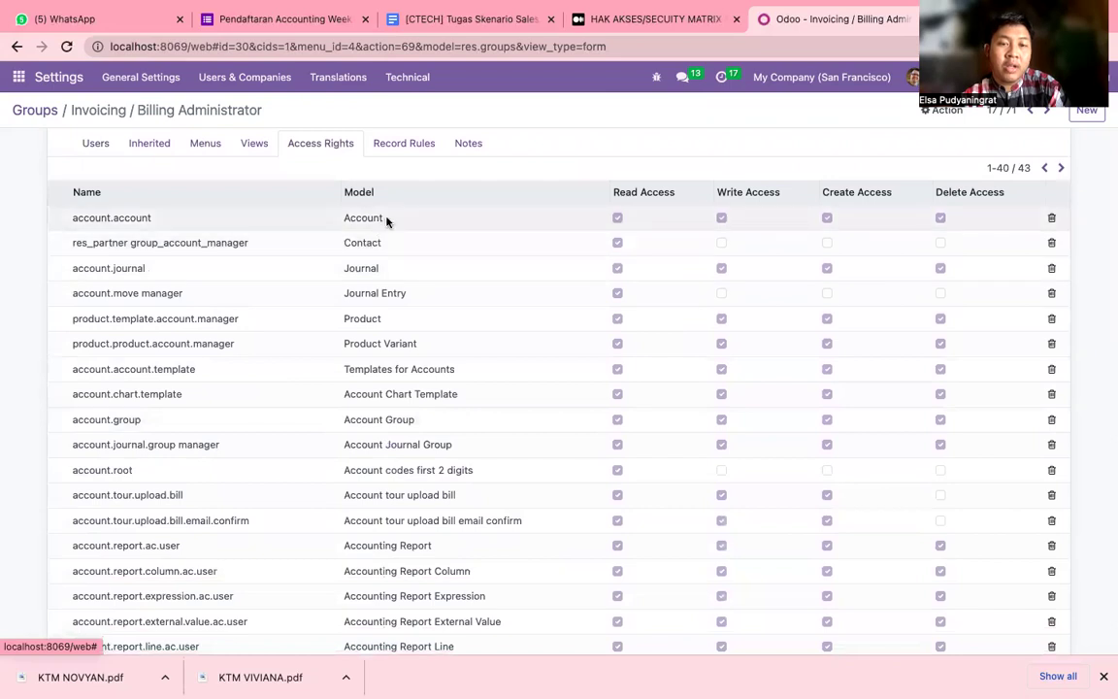
{"action": "scroll", "coordinate": [388, 219], "scroll_direction": "up", "scroll_amount": 2}
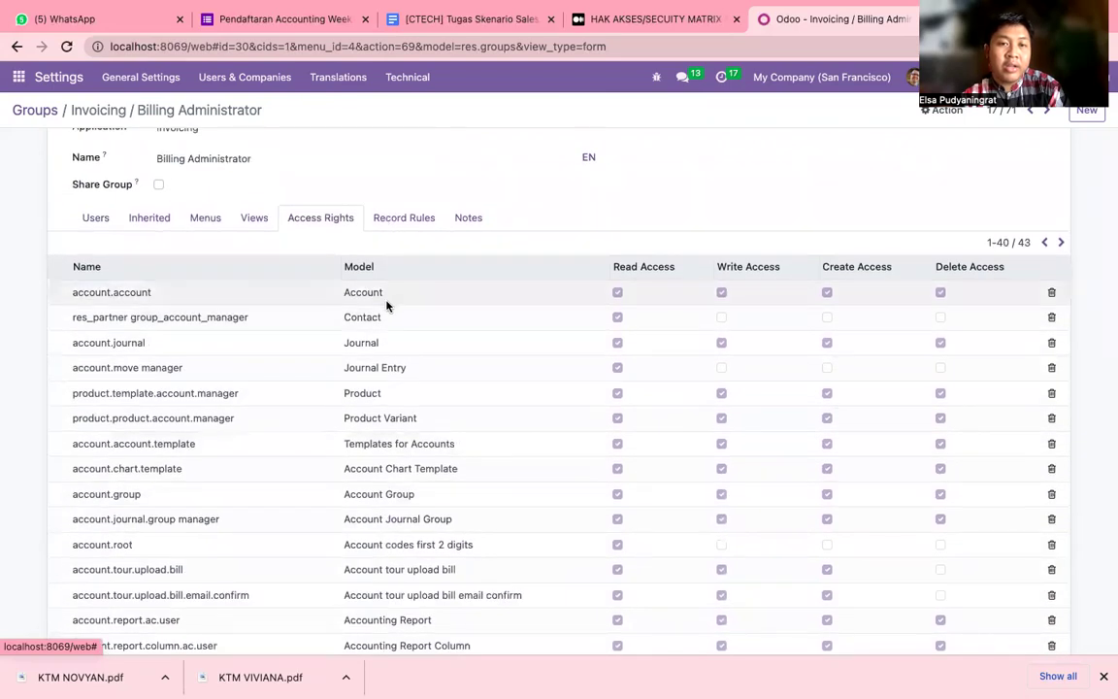
{"action": "scroll", "coordinate": [386, 302], "scroll_direction": "up", "scroll_amount": 1}
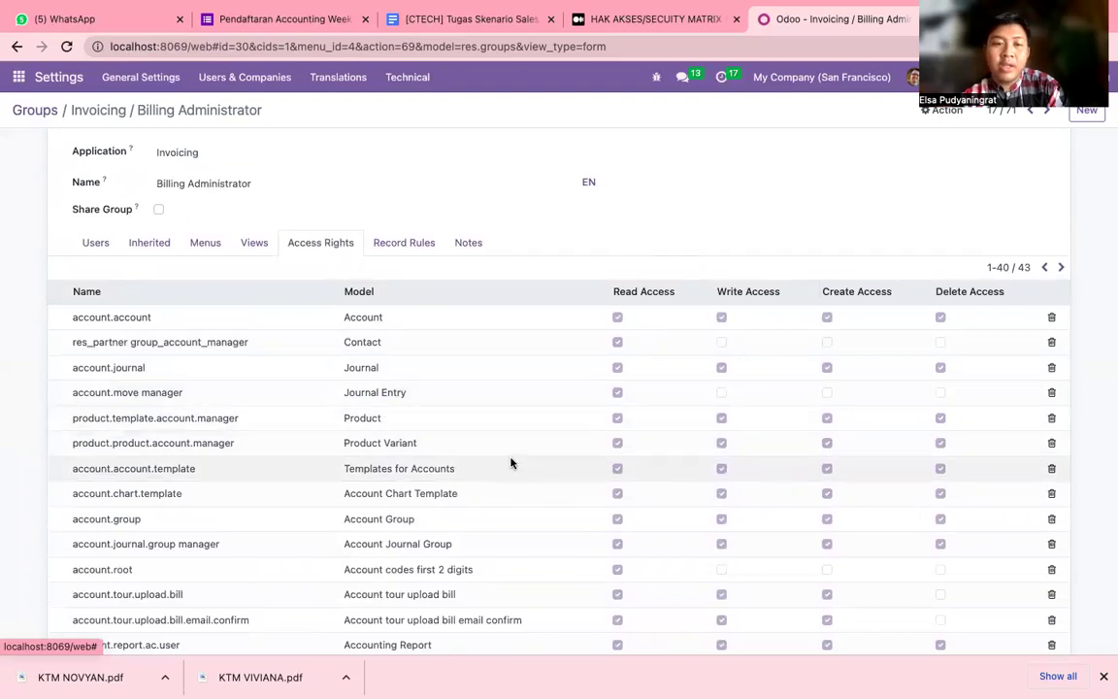
{"action": "scroll", "coordinate": [512, 463], "scroll_direction": "down", "scroll_amount": 10}
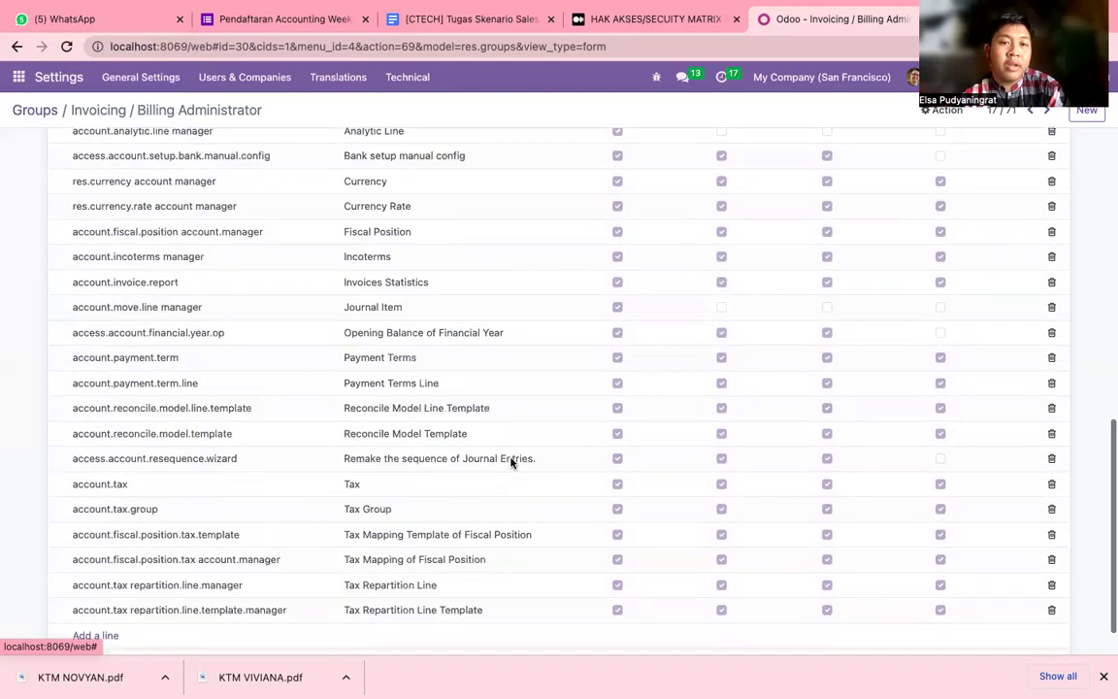
{"action": "scroll", "coordinate": [511, 463], "scroll_direction": "up", "scroll_amount": 10}
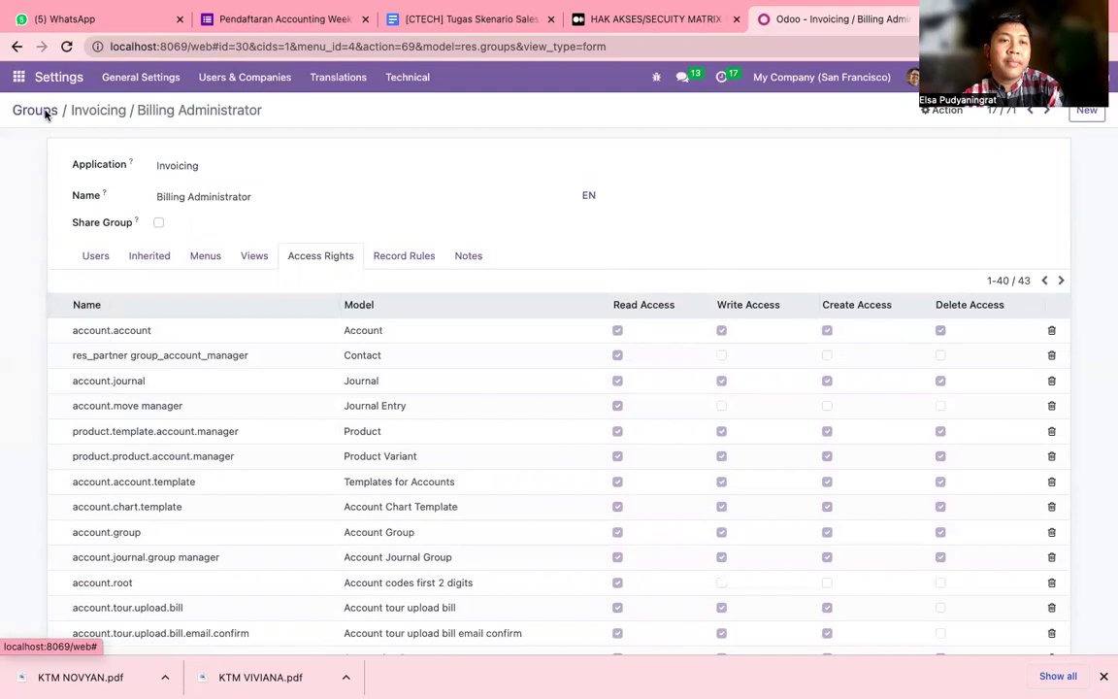
{"action": "left_click", "coordinate": [44, 111]}
{"action": "left_click", "coordinate": [210, 77]}
{"action": "left_click", "coordinate": [224, 109]}
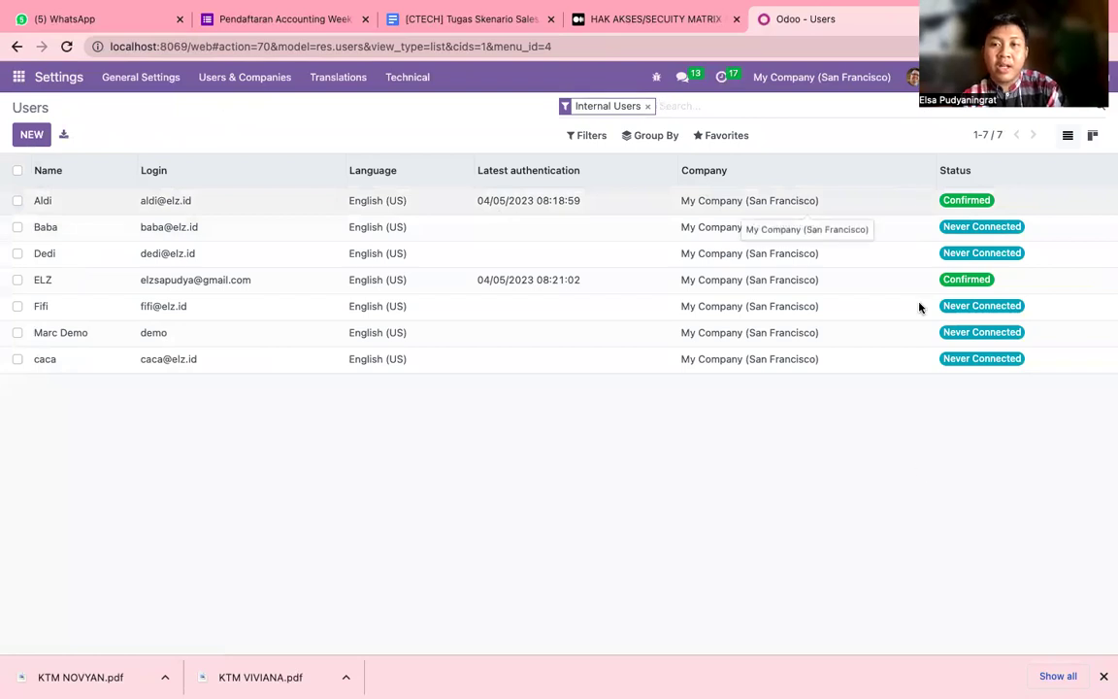
{"action": "left_click", "coordinate": [218, 233]}
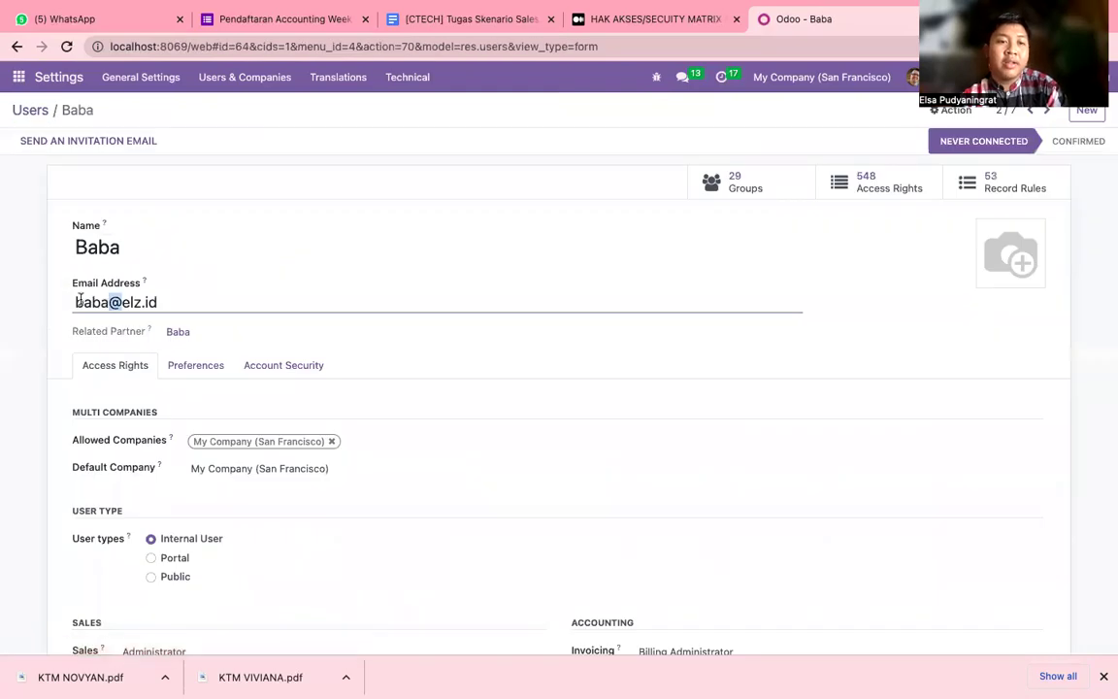
{"action": "left_click_drag", "start_coordinate": [74, 300], "coordinate": [158, 303]}
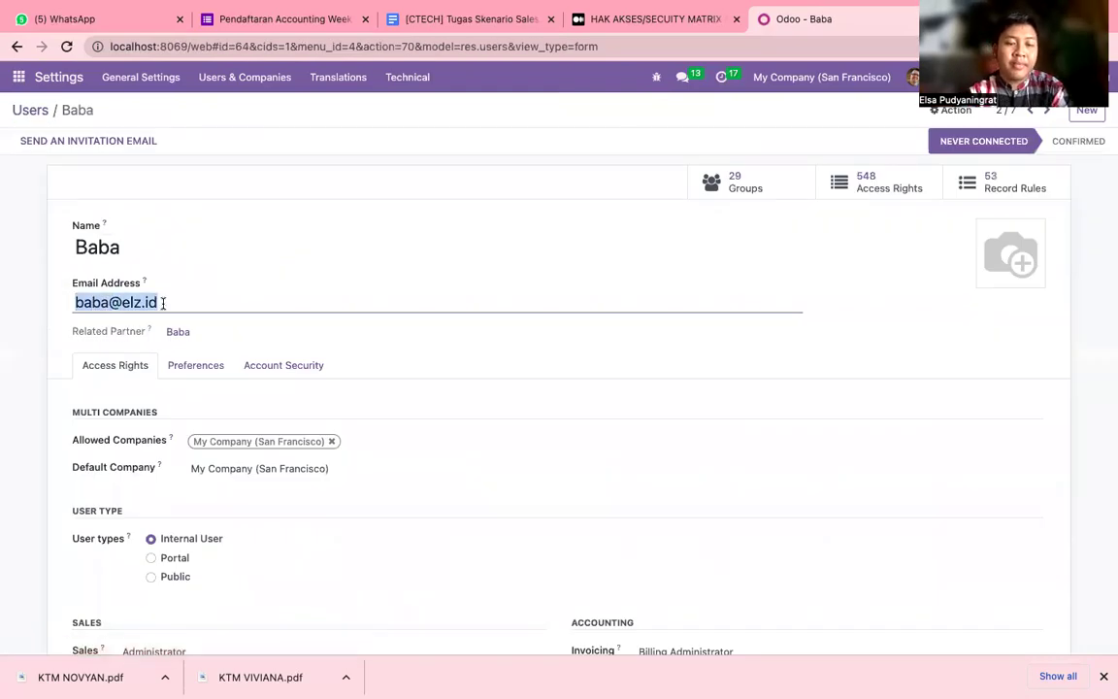
{"action": "scroll", "coordinate": [162, 299], "scroll_direction": "down", "scroll_amount": 1}
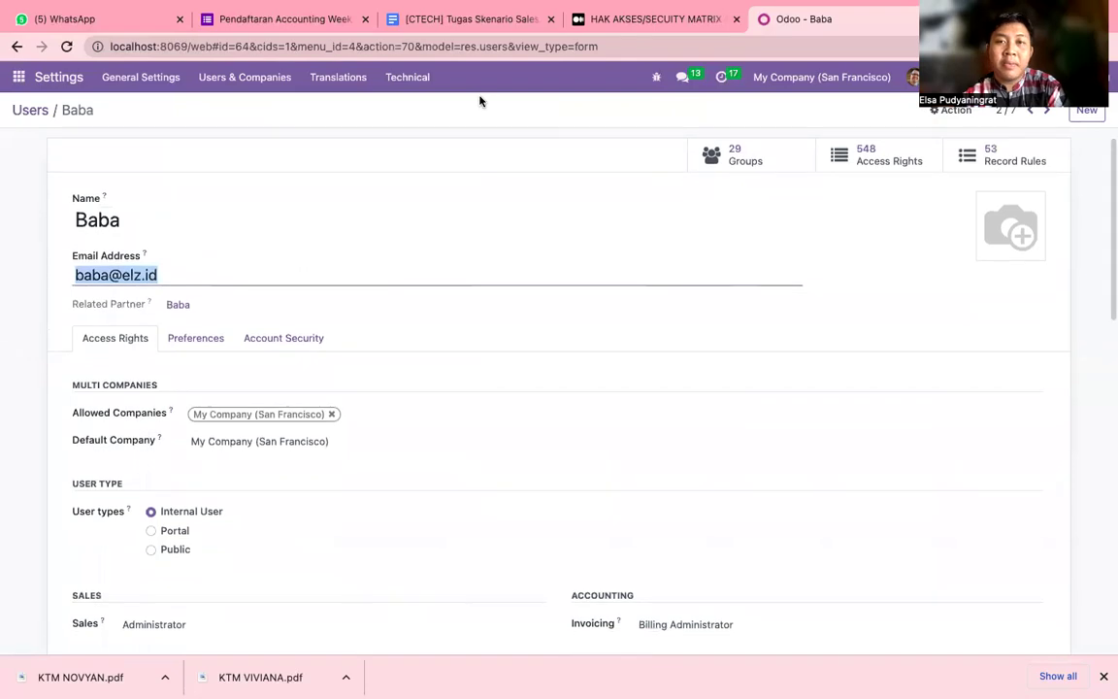
{"action": "left_click", "coordinate": [704, 19]}
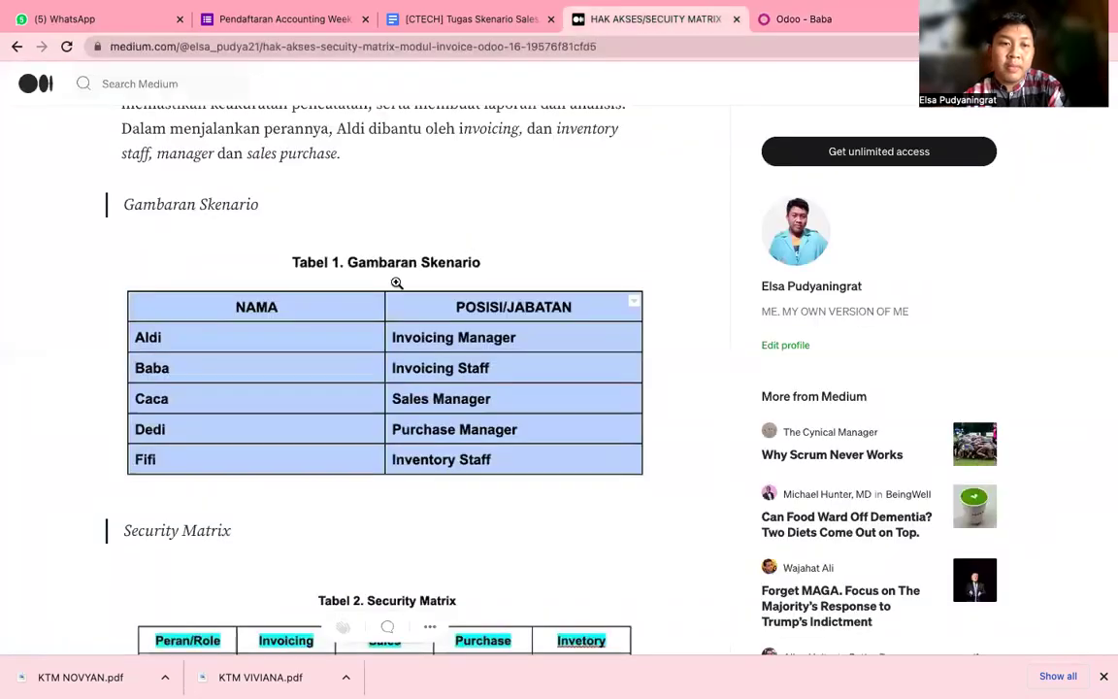
{"action": "left_click", "coordinate": [836, 19]}
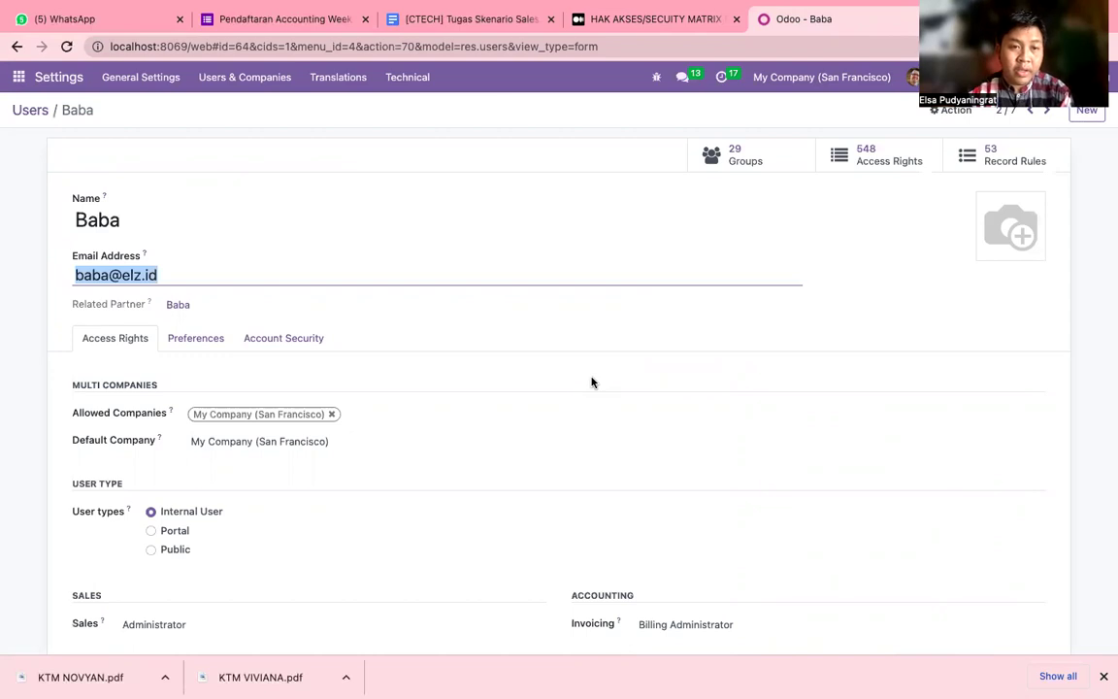
Clear the staff user's Sales, Inventory and Purchase access levels.
{"action": "scroll", "coordinate": [591, 382], "scroll_direction": "down", "scroll_amount": 2}
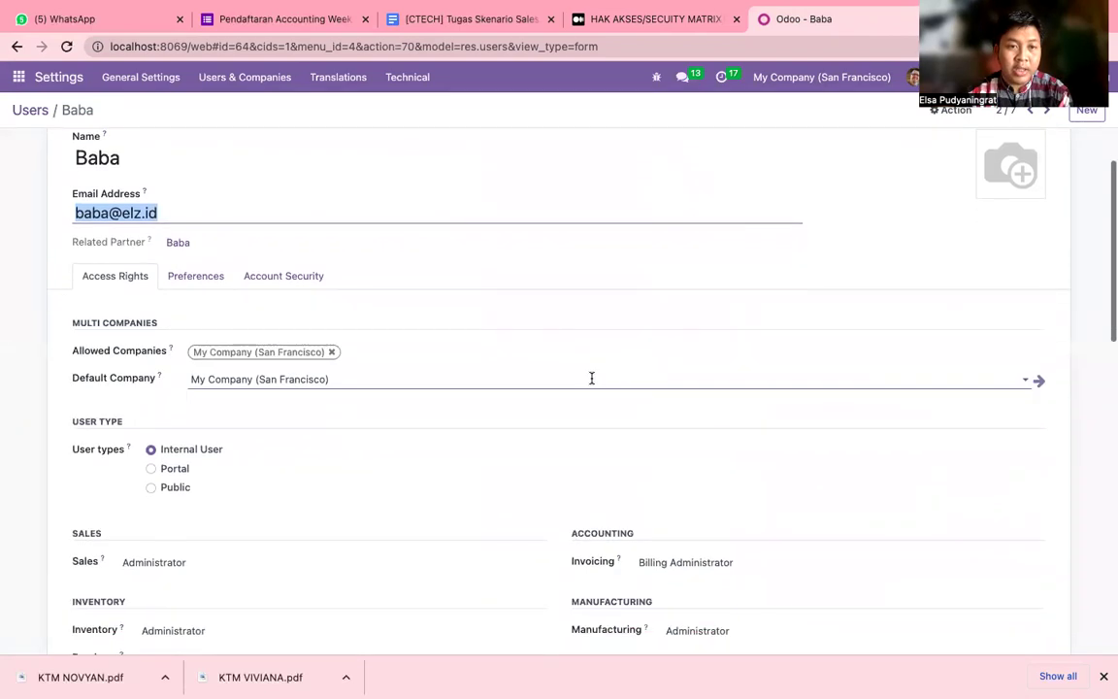
{"action": "scroll", "coordinate": [591, 378], "scroll_direction": "down", "scroll_amount": 3}
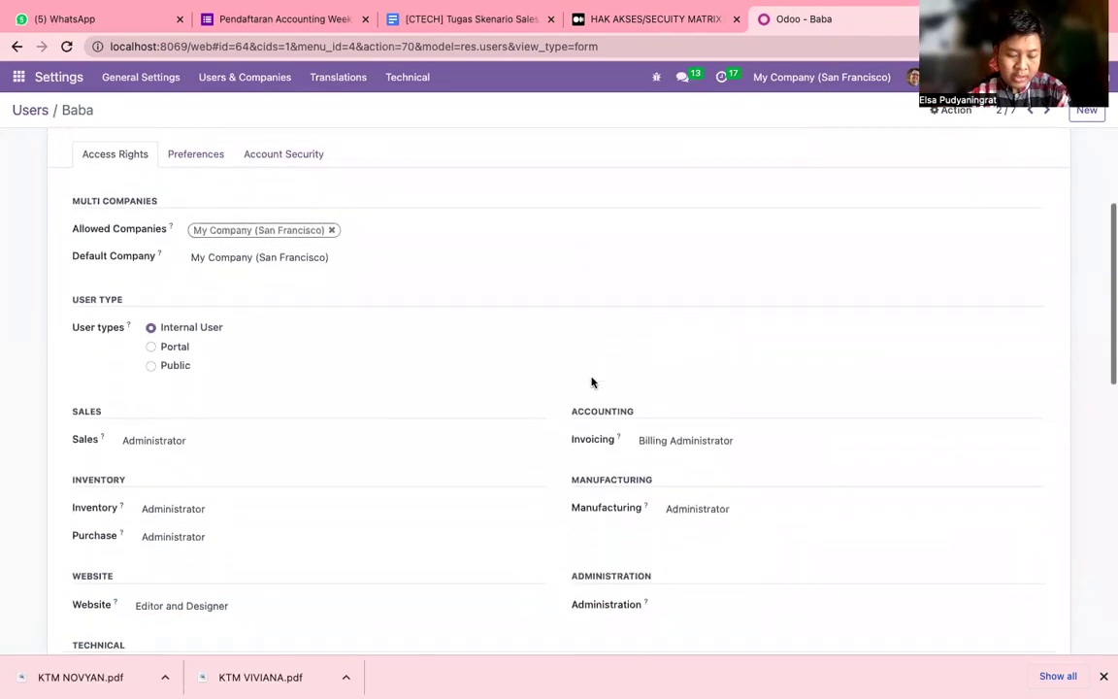
{"action": "scroll", "coordinate": [591, 383], "scroll_direction": "up", "scroll_amount": 2}
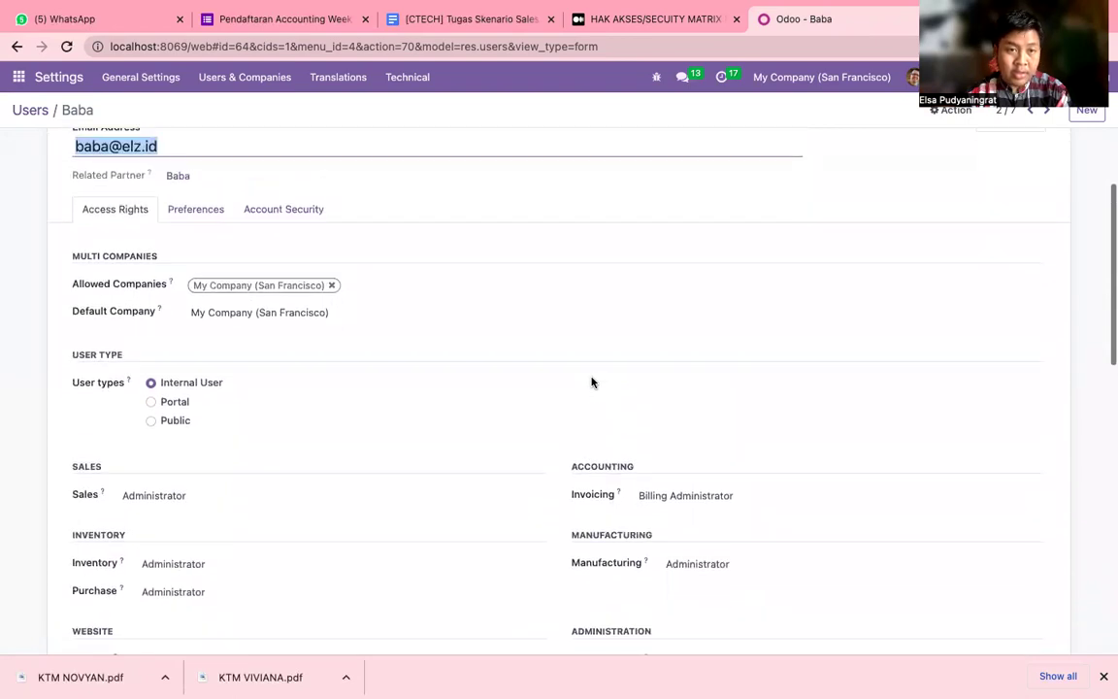
{"action": "scroll", "coordinate": [591, 382], "scroll_direction": "down", "scroll_amount": 1}
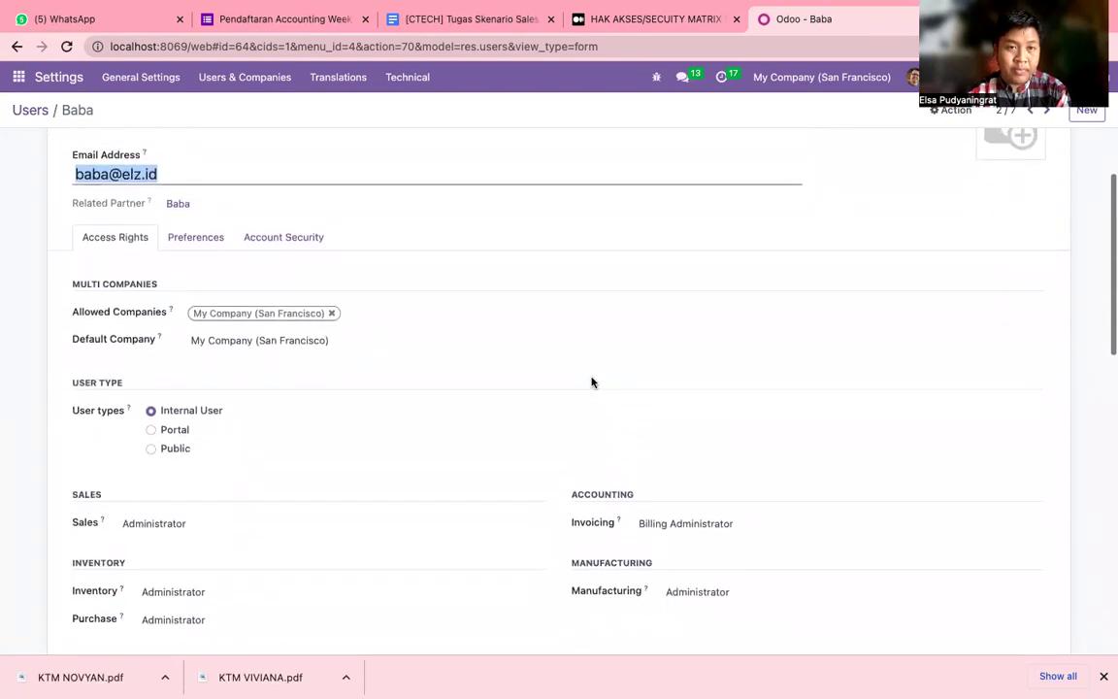
{"action": "scroll", "coordinate": [591, 383], "scroll_direction": "down", "scroll_amount": 6}
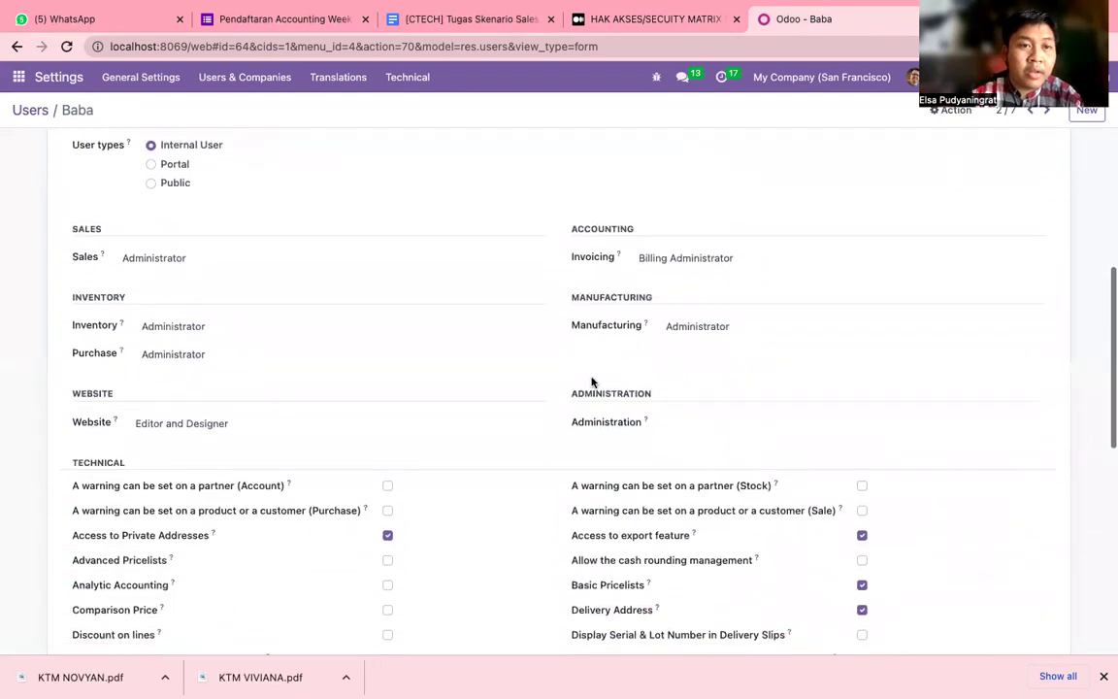
{"action": "scroll", "coordinate": [591, 382], "scroll_direction": "up", "scroll_amount": 1}
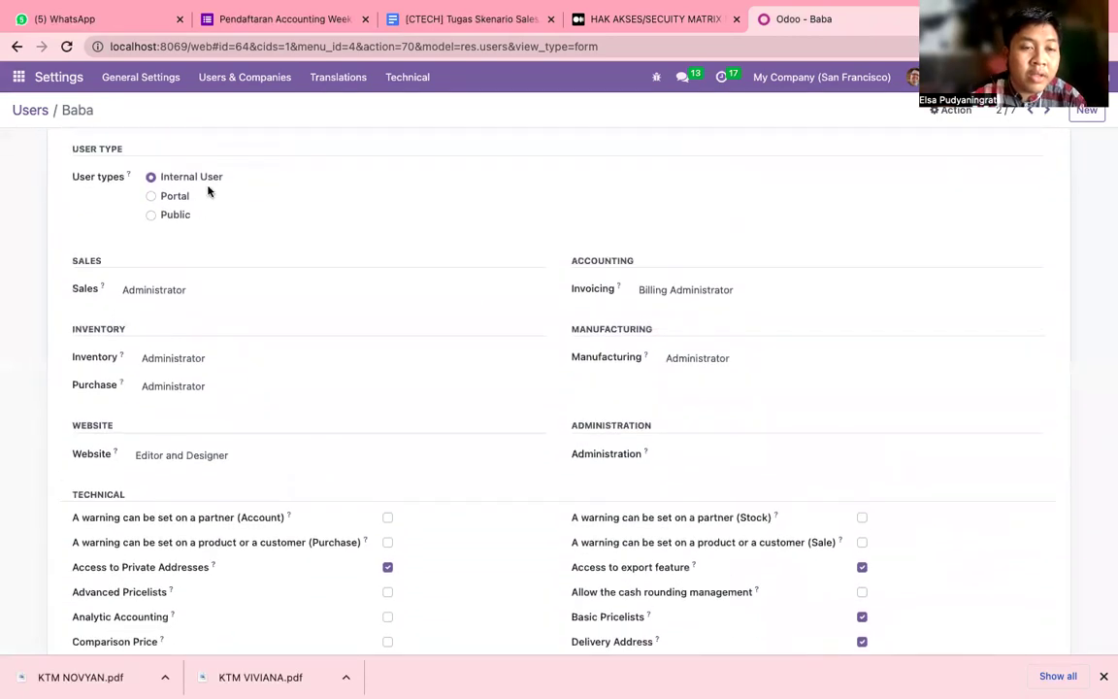
{"action": "left_click", "coordinate": [185, 291]}
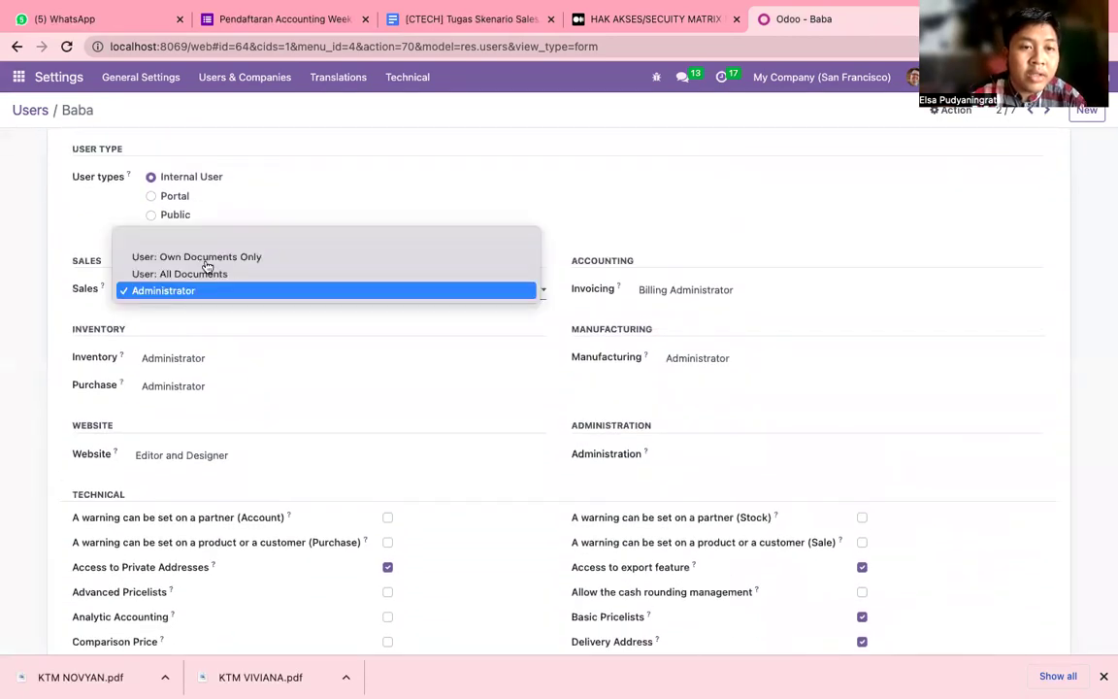
{"action": "left_click", "coordinate": [220, 241]}
{"action": "left_click", "coordinate": [205, 360]}
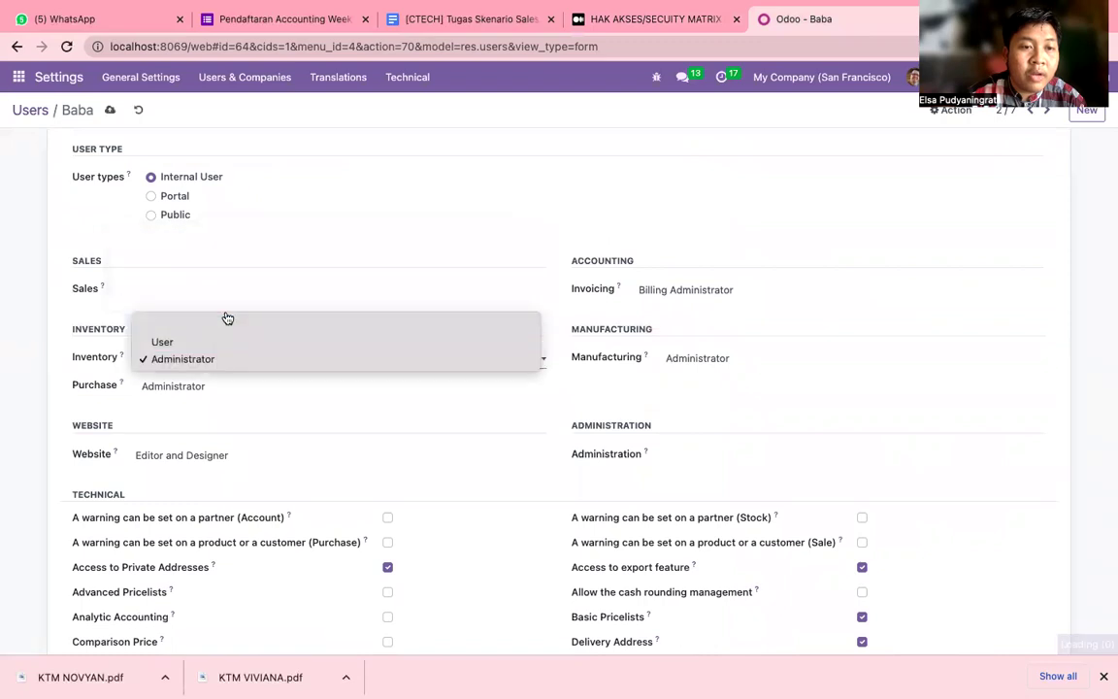
{"action": "left_click", "coordinate": [222, 330]}
{"action": "left_click", "coordinate": [219, 388]}
{"action": "left_click", "coordinate": [474, 352]}
Check the security matrix article, then set the staff user's Invoicing access to Billing.
{"action": "left_click", "coordinate": [706, 292]}
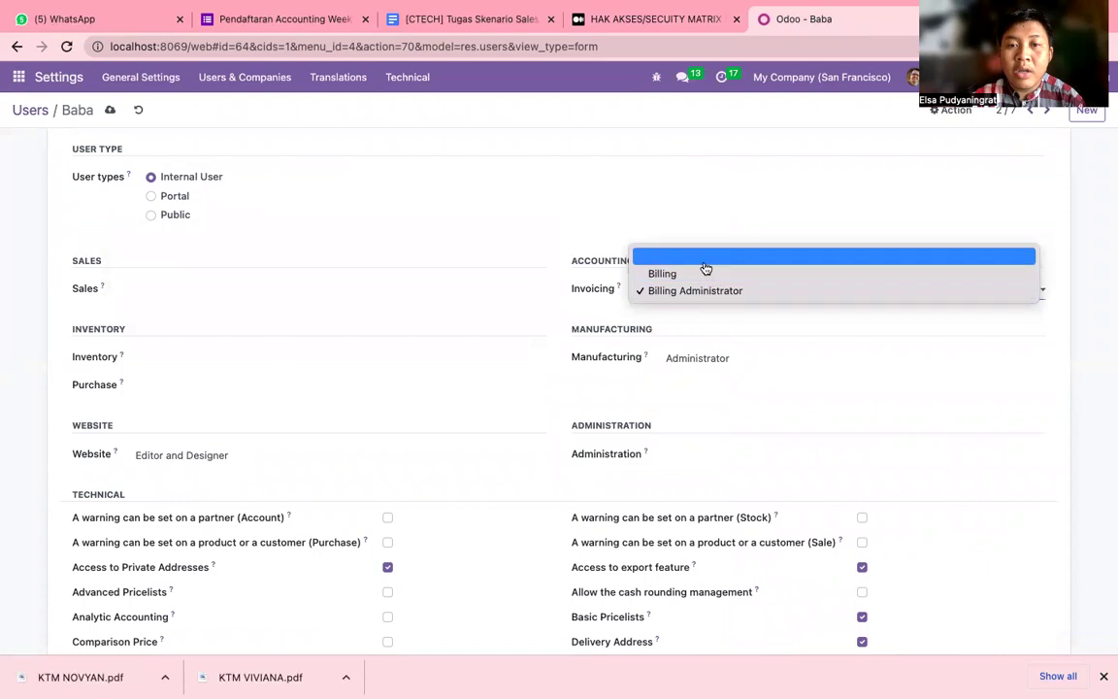
{"action": "left_click", "coordinate": [705, 261]}
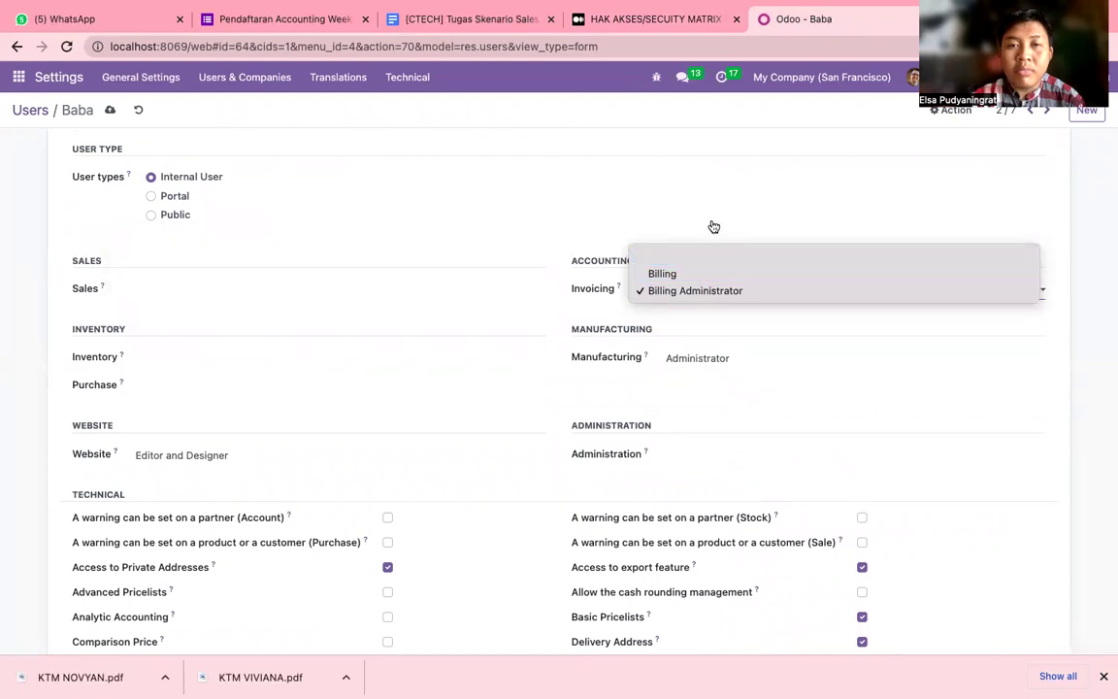
{"action": "left_click", "coordinate": [711, 18]}
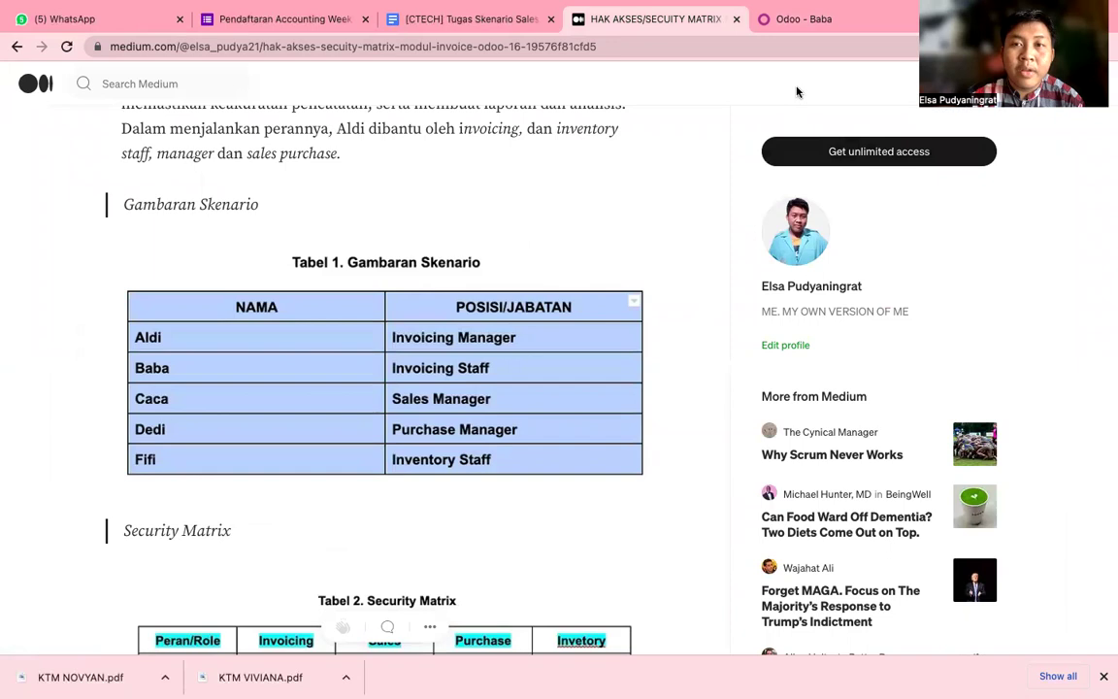
{"action": "left_click", "coordinate": [824, 18]}
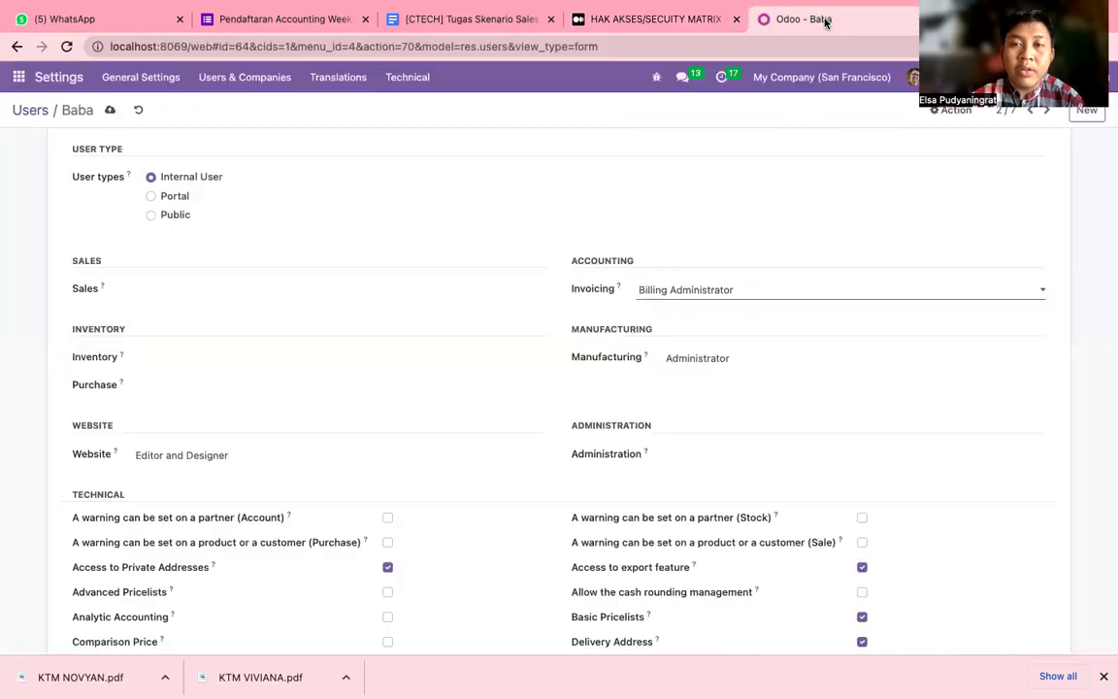
{"action": "left_click", "coordinate": [676, 299]}
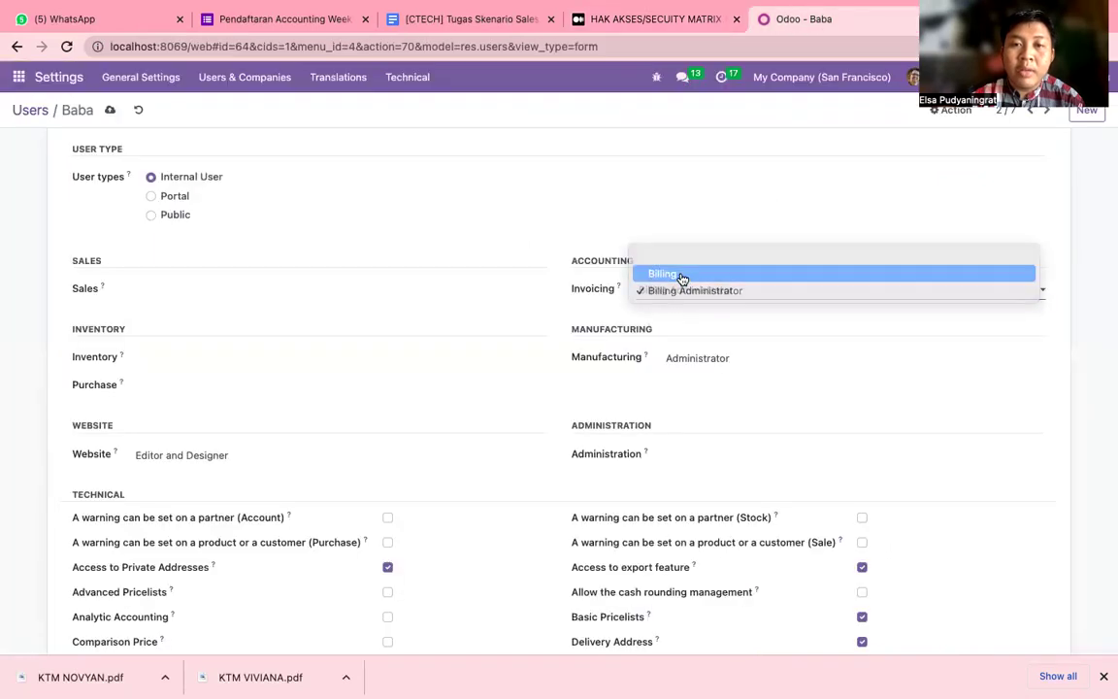
{"action": "left_click", "coordinate": [682, 275]}
Clear Manufacturing access, untick Contact Creation and save the user's access rights.
{"action": "left_click", "coordinate": [692, 365]}
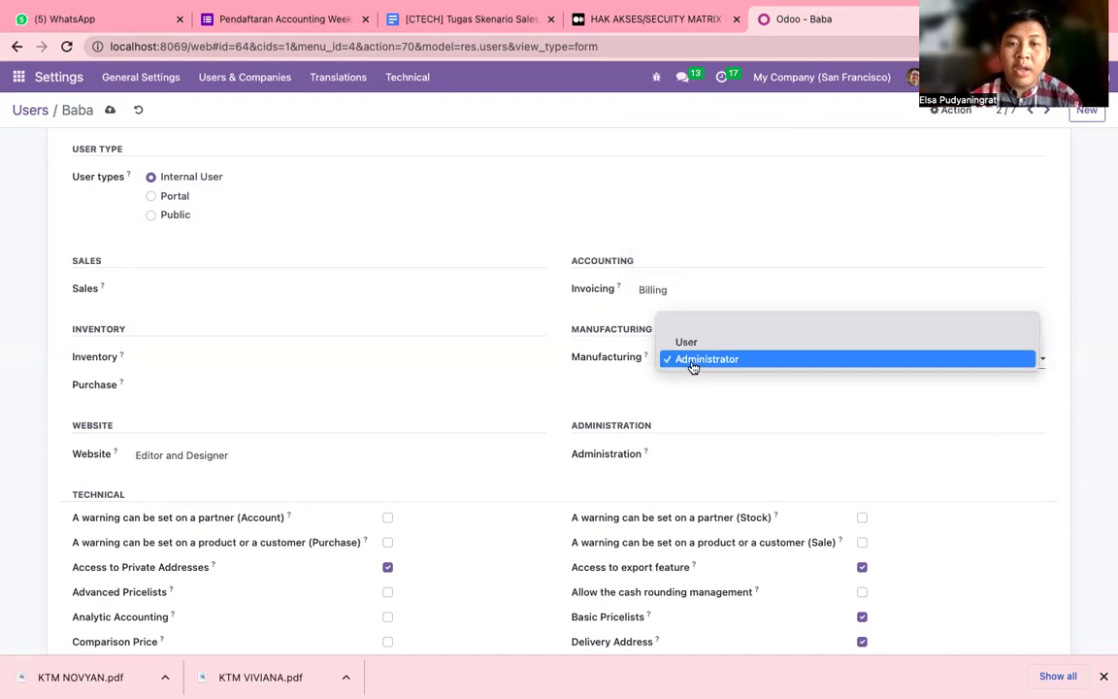
{"action": "left_click", "coordinate": [703, 325]}
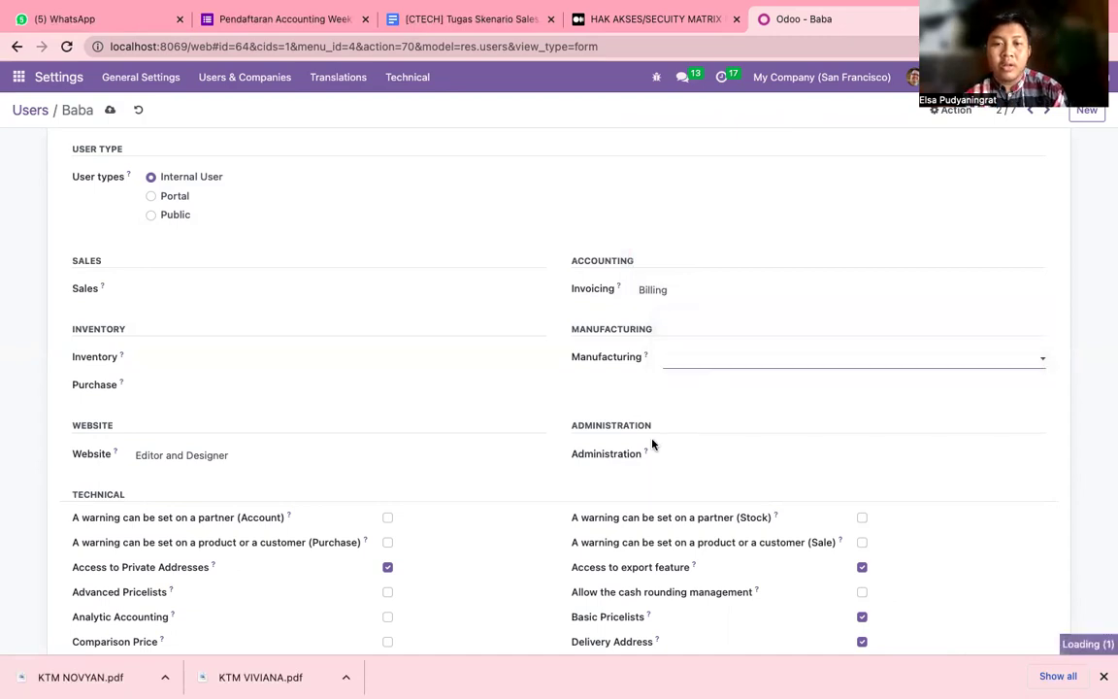
{"action": "scroll", "coordinate": [280, 471], "scroll_direction": "down", "scroll_amount": 2}
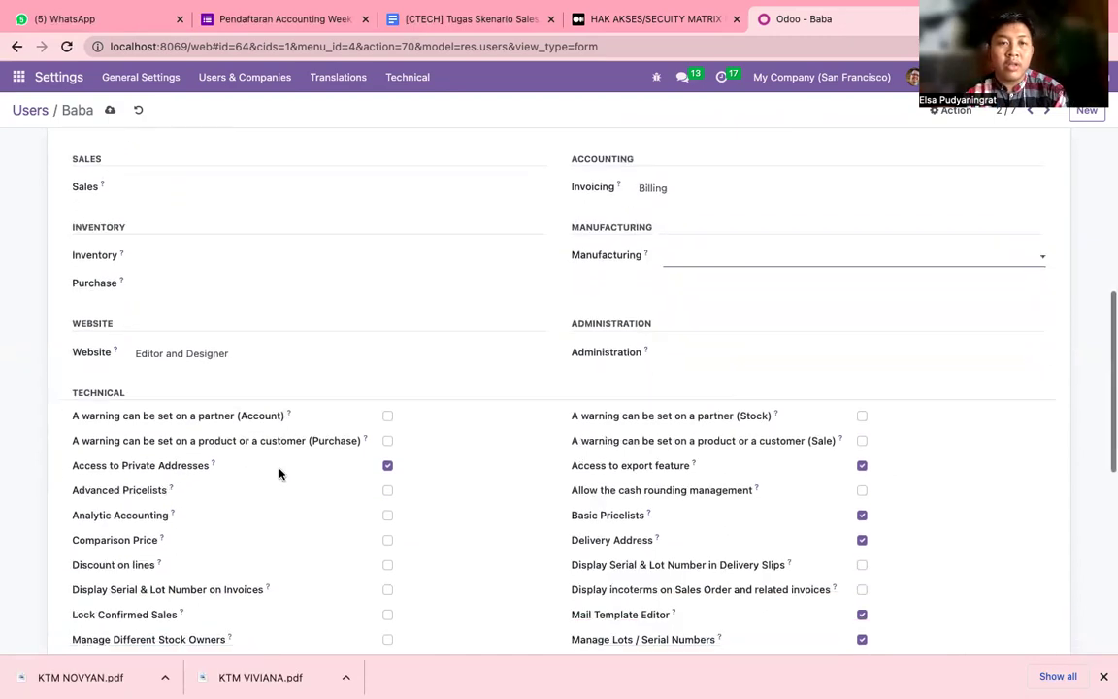
{"action": "scroll", "coordinate": [280, 471], "scroll_direction": "down", "scroll_amount": 10}
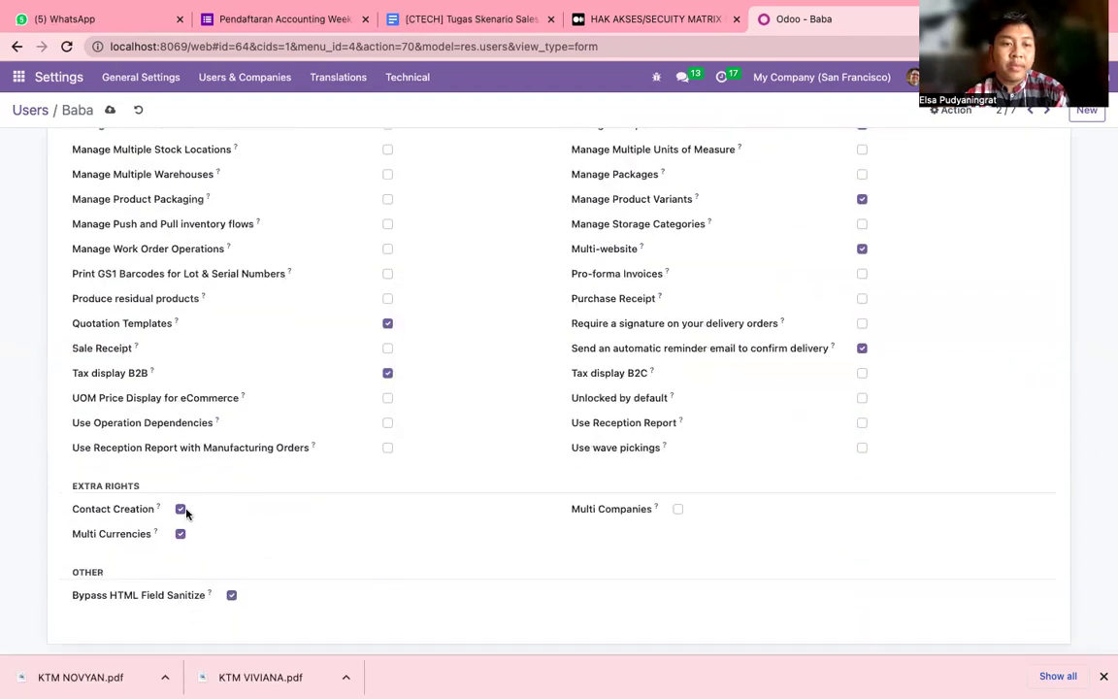
{"action": "left_click", "coordinate": [180, 508]}
{"action": "scroll", "coordinate": [416, 565], "scroll_direction": "up", "scroll_amount": 10}
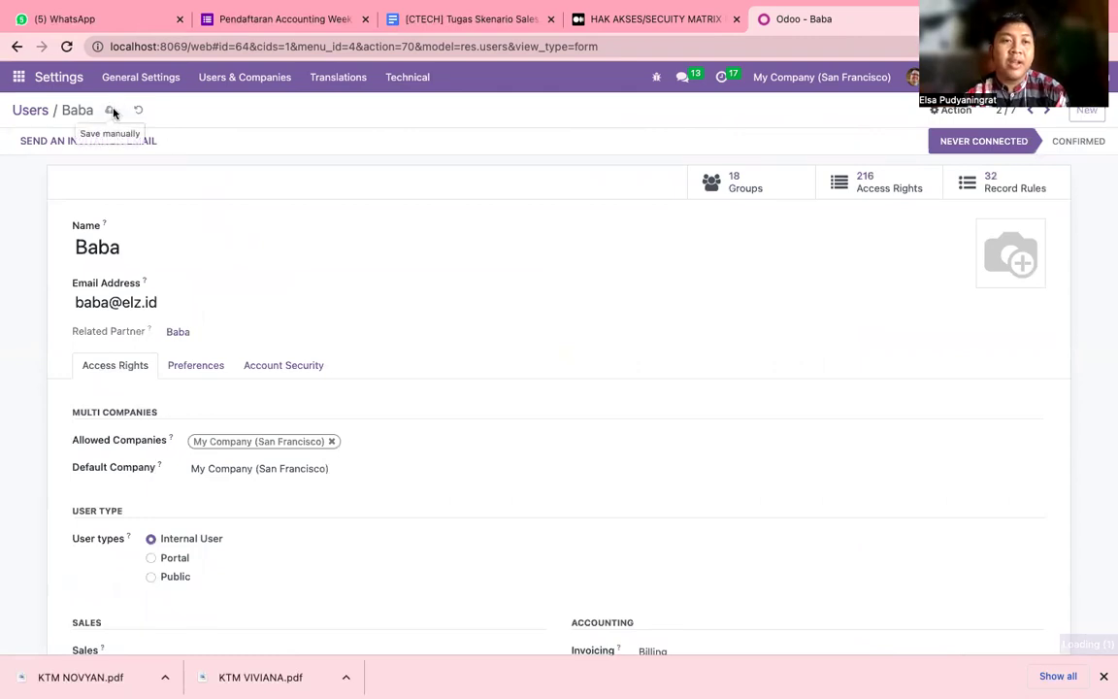
{"action": "left_click", "coordinate": [111, 111]}
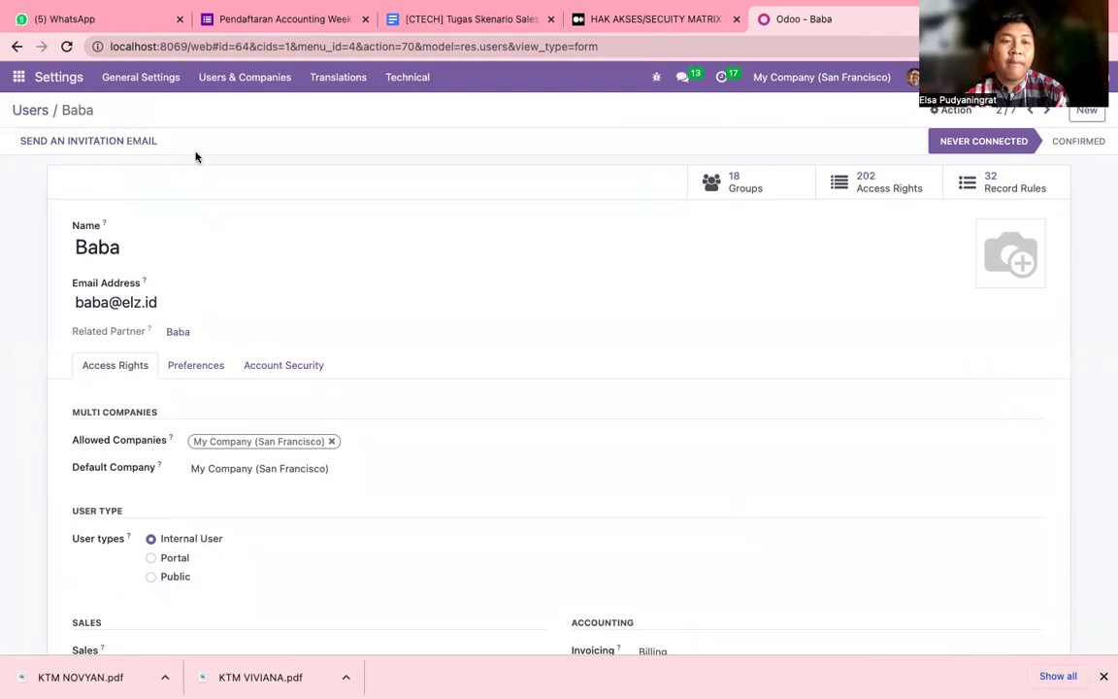
Copy the staff user's e-mail address and log out of the administrator account.
{"action": "double_click", "coordinate": [97, 300]}
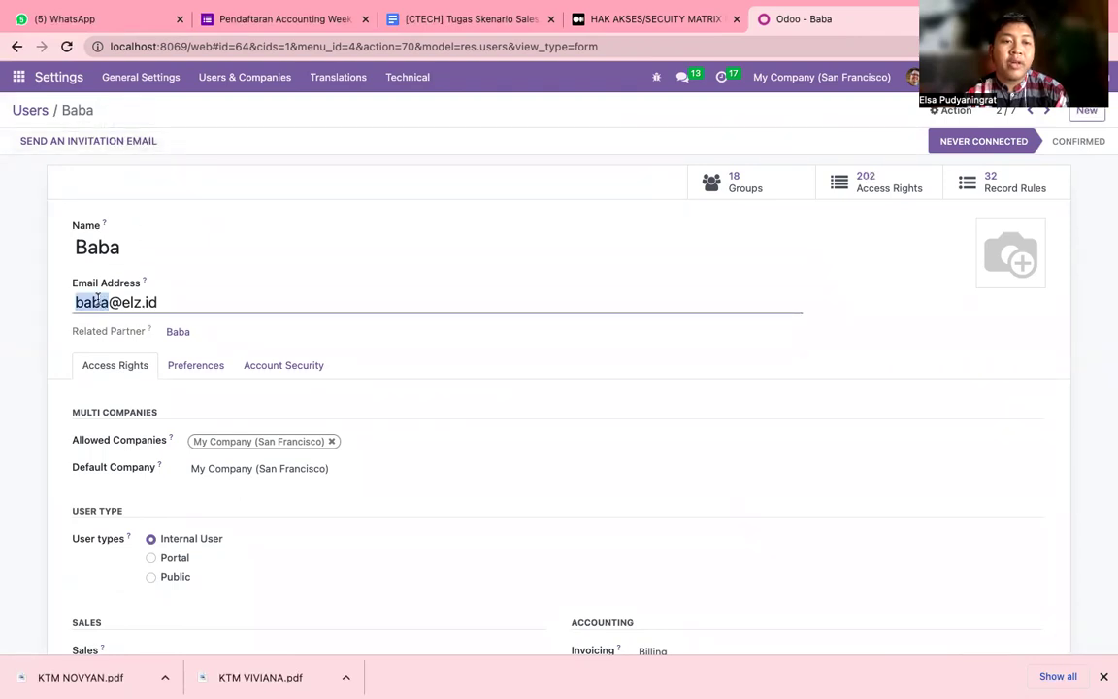
{"action": "left_click", "coordinate": [75, 301]}
{"action": "left_click_drag", "start_coordinate": [75, 302], "coordinate": [187, 305]}
{"action": "key", "text": "super+c"}
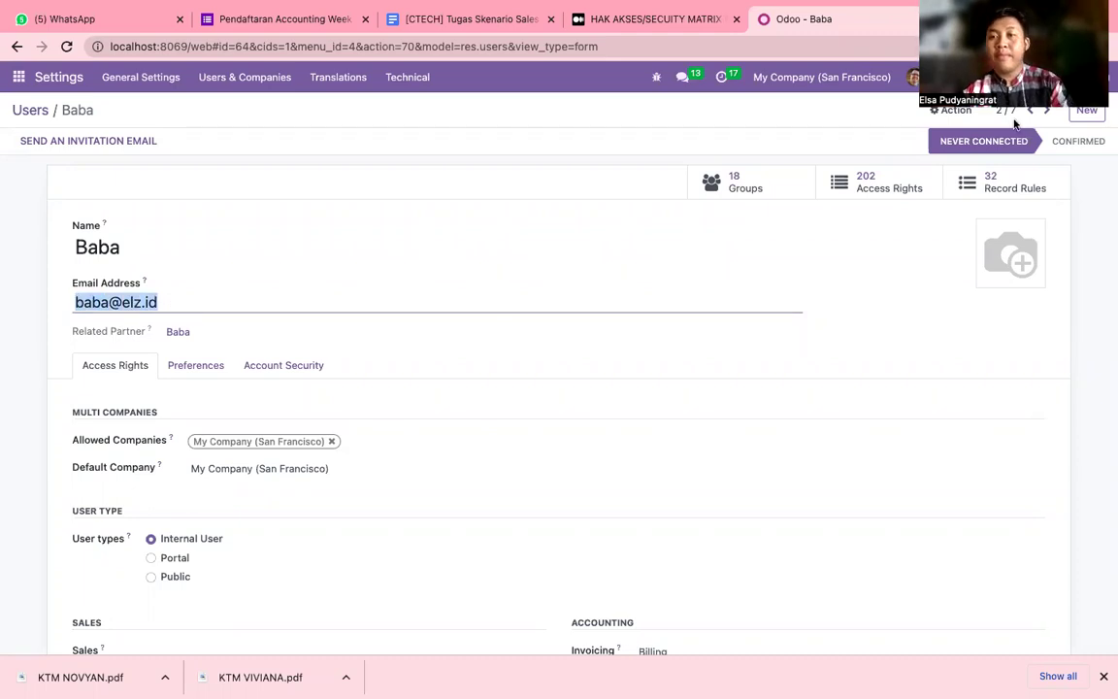
{"action": "left_click", "coordinate": [1014, 77]}
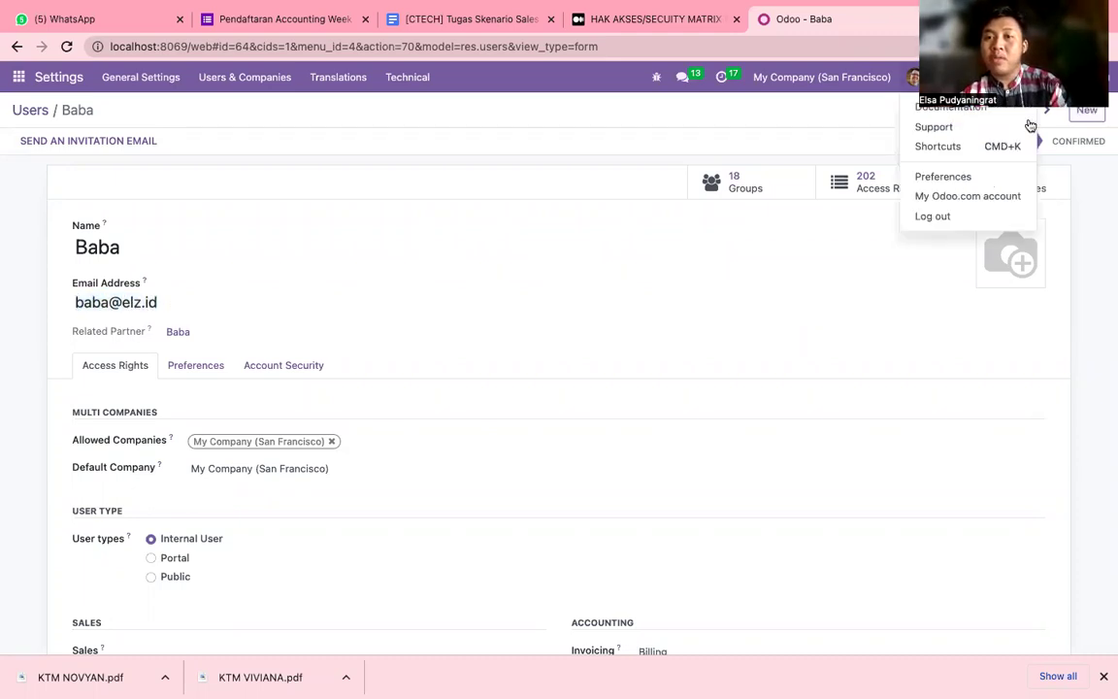
{"action": "left_click", "coordinate": [981, 215]}
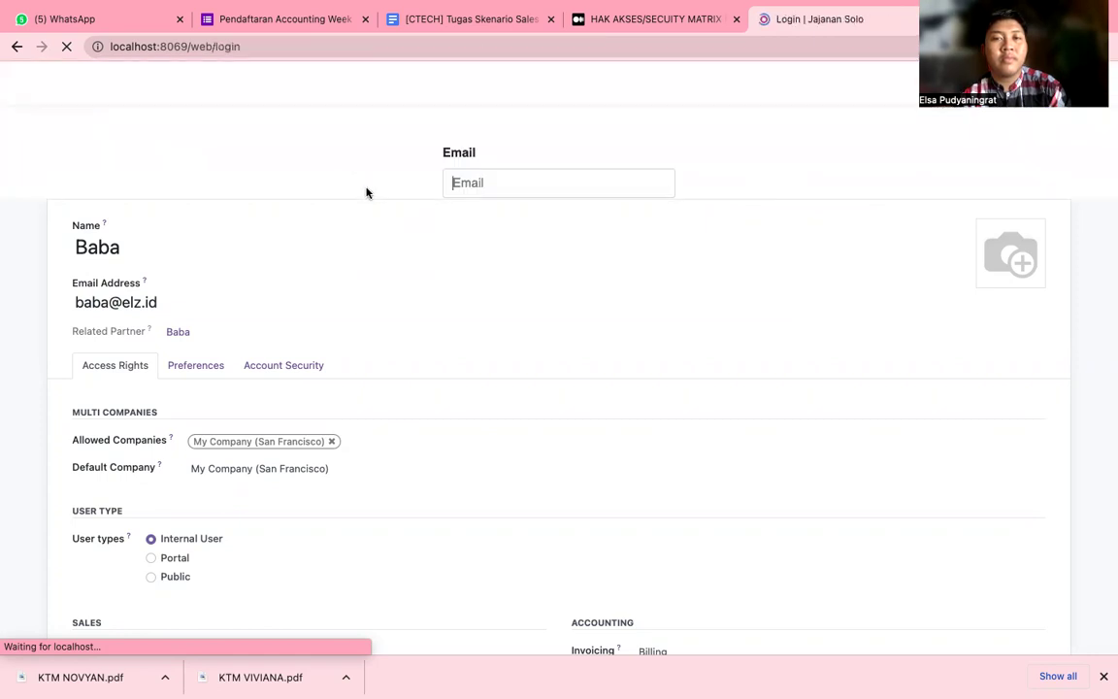
Log in as the invoicing staff user with the pasted e-mail and password.
{"action": "key", "text": "super+v"}
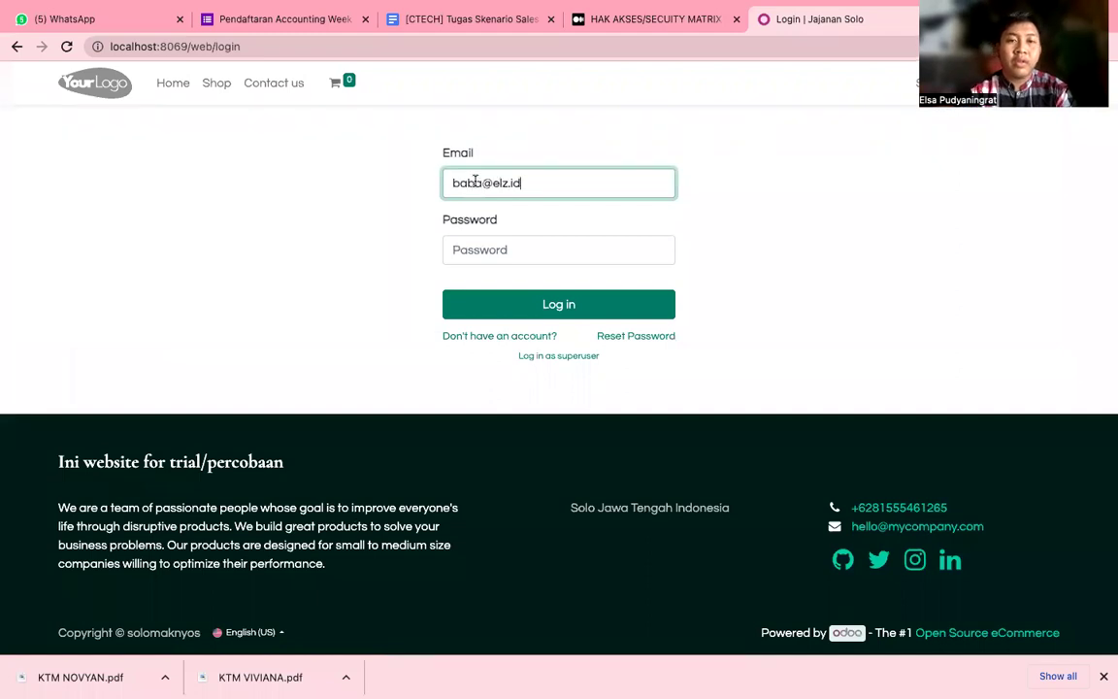
{"action": "left_click", "coordinate": [477, 249]}
{"action": "type", "text": "••"}
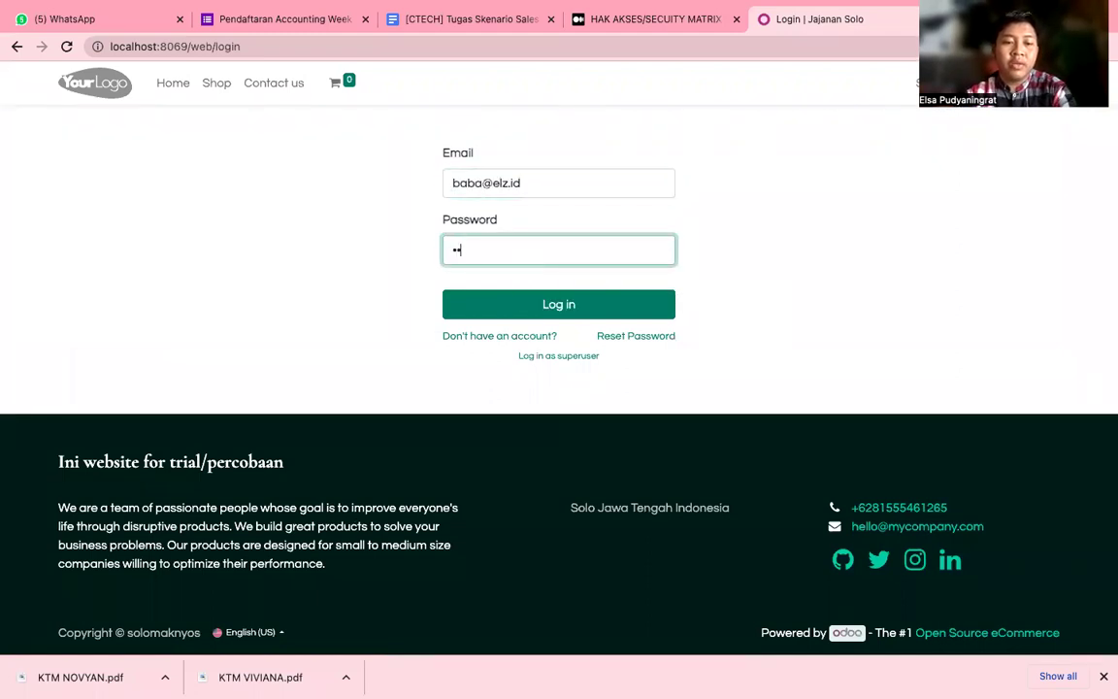
{"action": "left_click", "coordinate": [485, 305]}
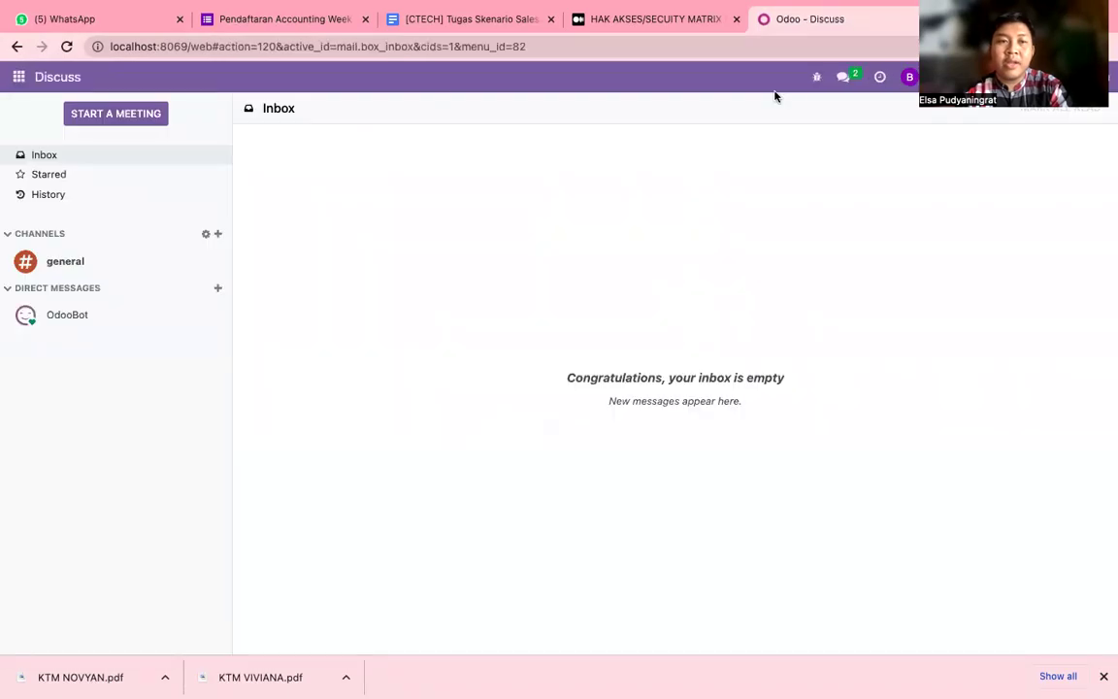
Open Invoicing as the staff user and review its Reporting, Vendors and Customers menus.
{"action": "left_click", "coordinate": [19, 78]}
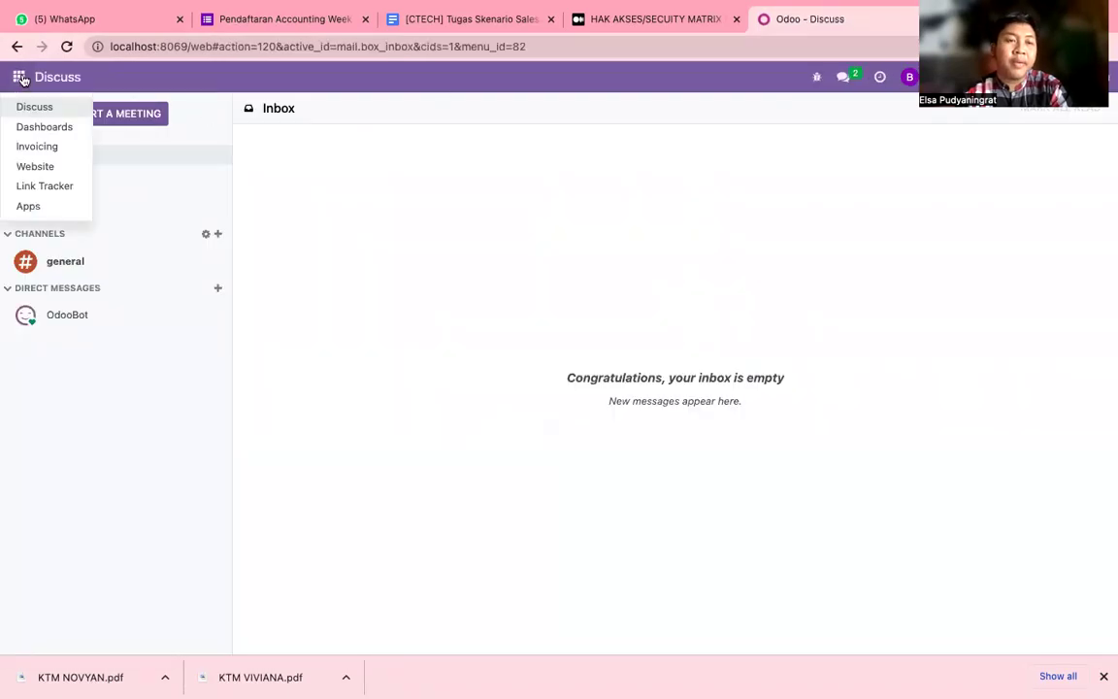
{"action": "left_click", "coordinate": [36, 148]}
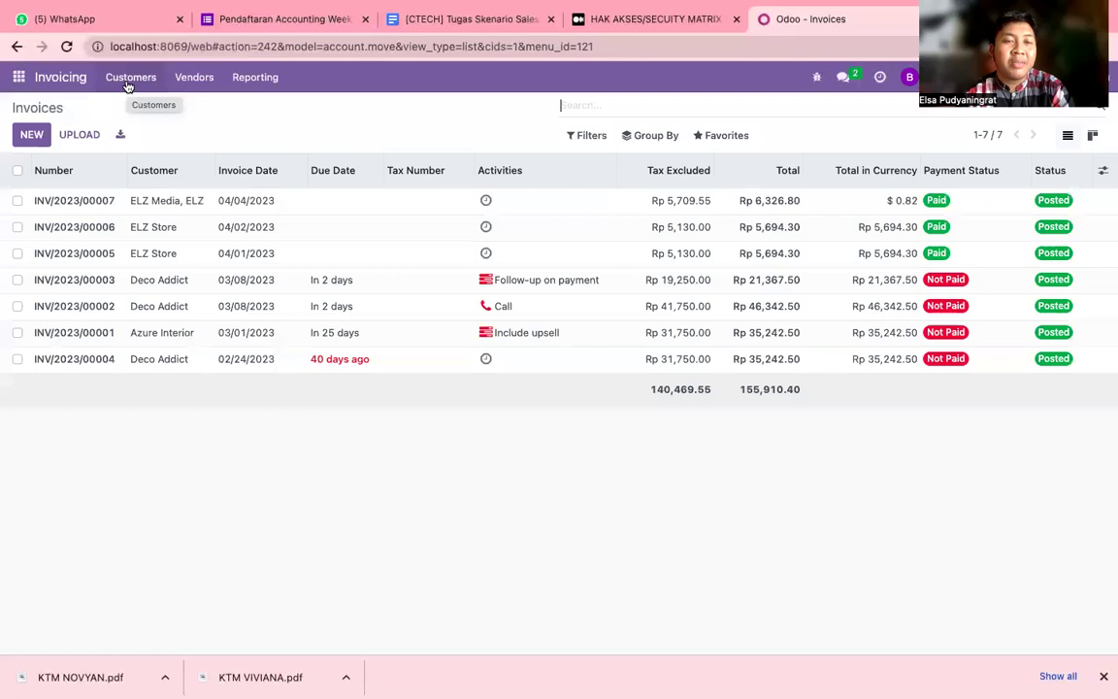
{"action": "left_click", "coordinate": [250, 82]}
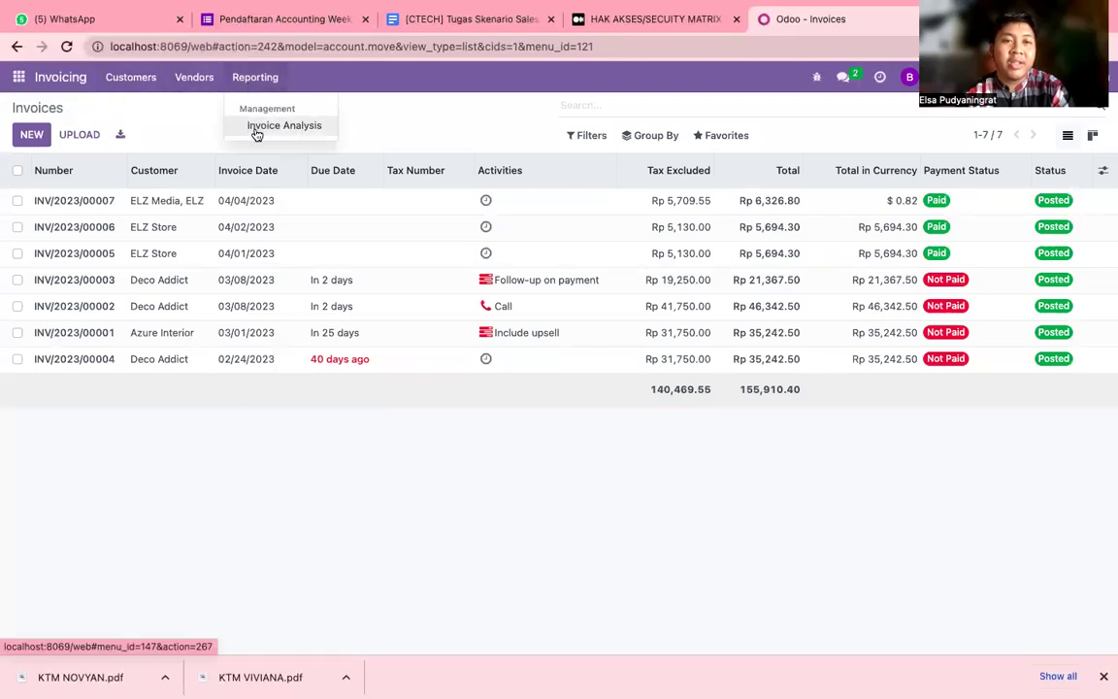
{"action": "left_click", "coordinate": [206, 88]}
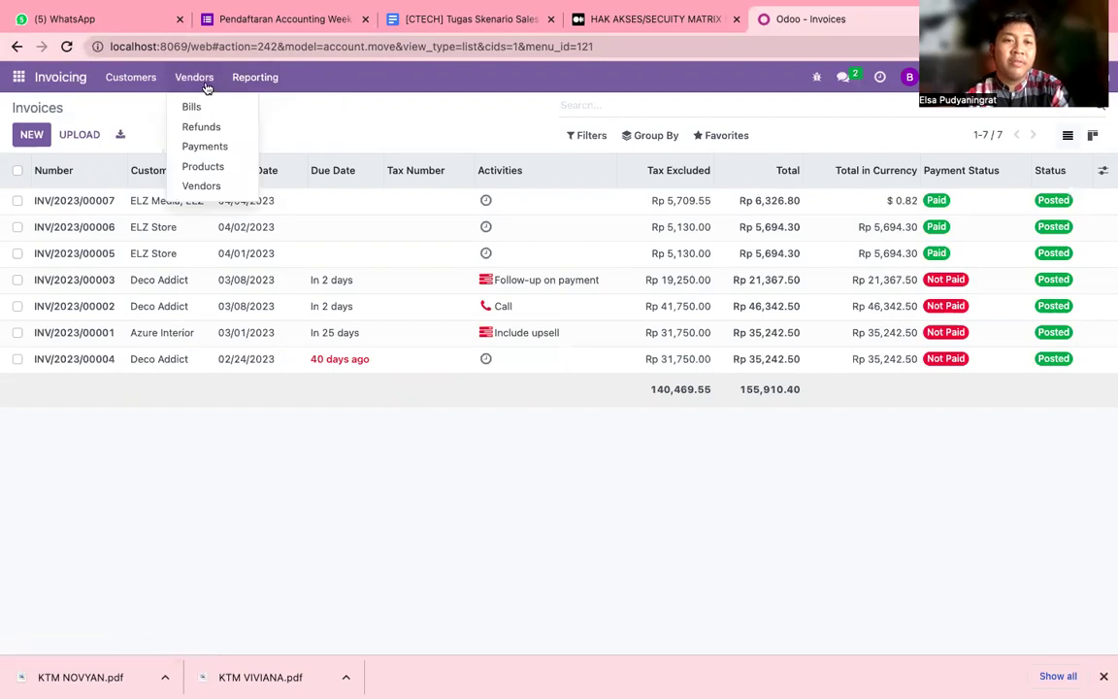
{"action": "left_click", "coordinate": [142, 88]}
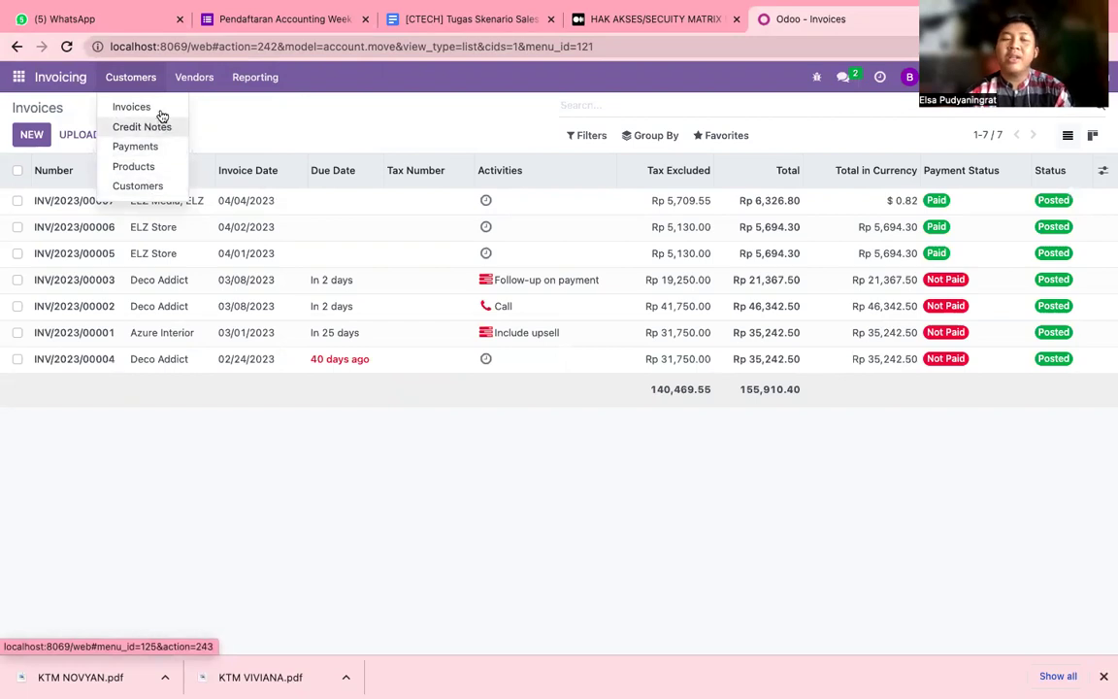
{"action": "left_click", "coordinate": [269, 126]}
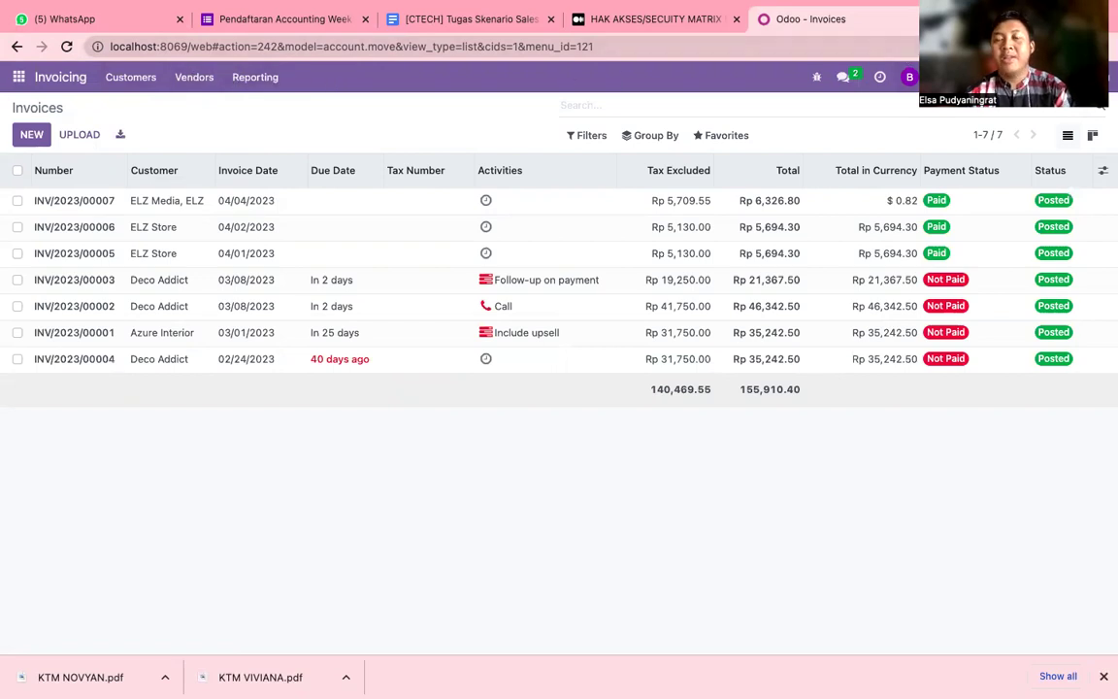
{"action": "left_click", "coordinate": [910, 77]}
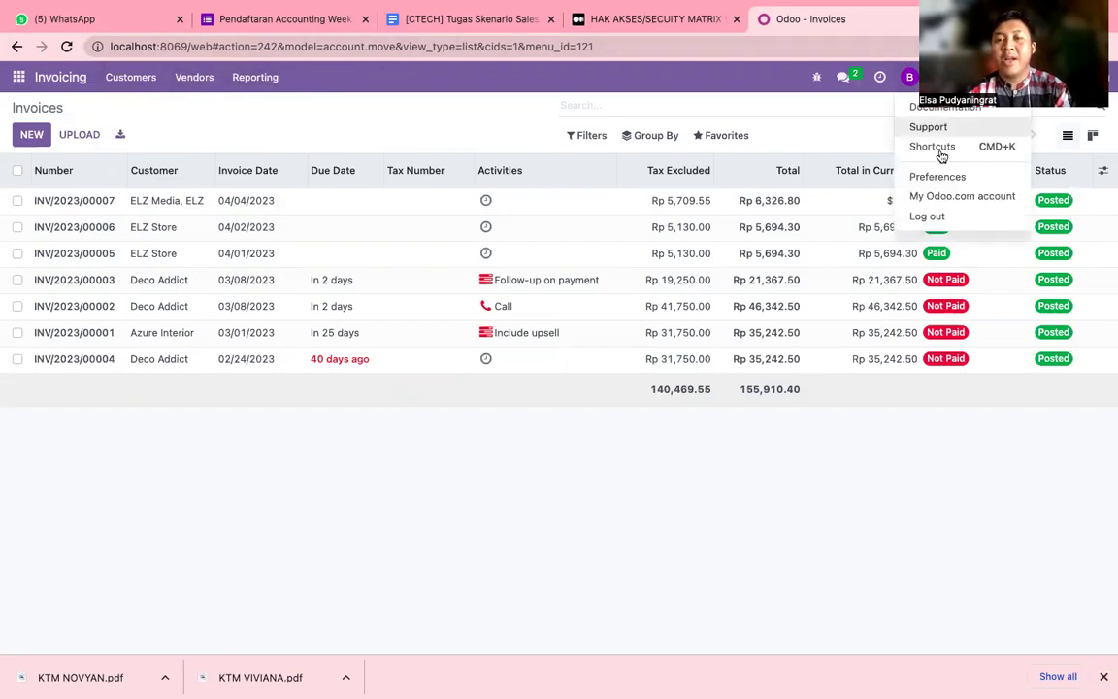
Log out and sign in as the invoicing manager using the saved login e-mail.
{"action": "left_click", "coordinate": [927, 216]}
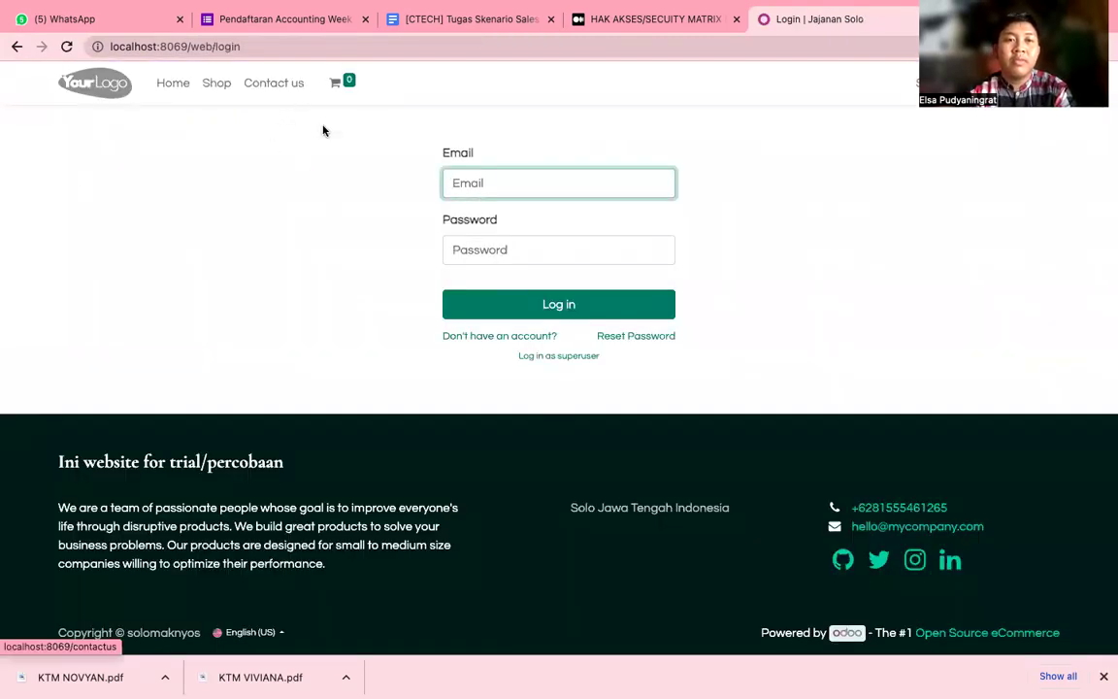
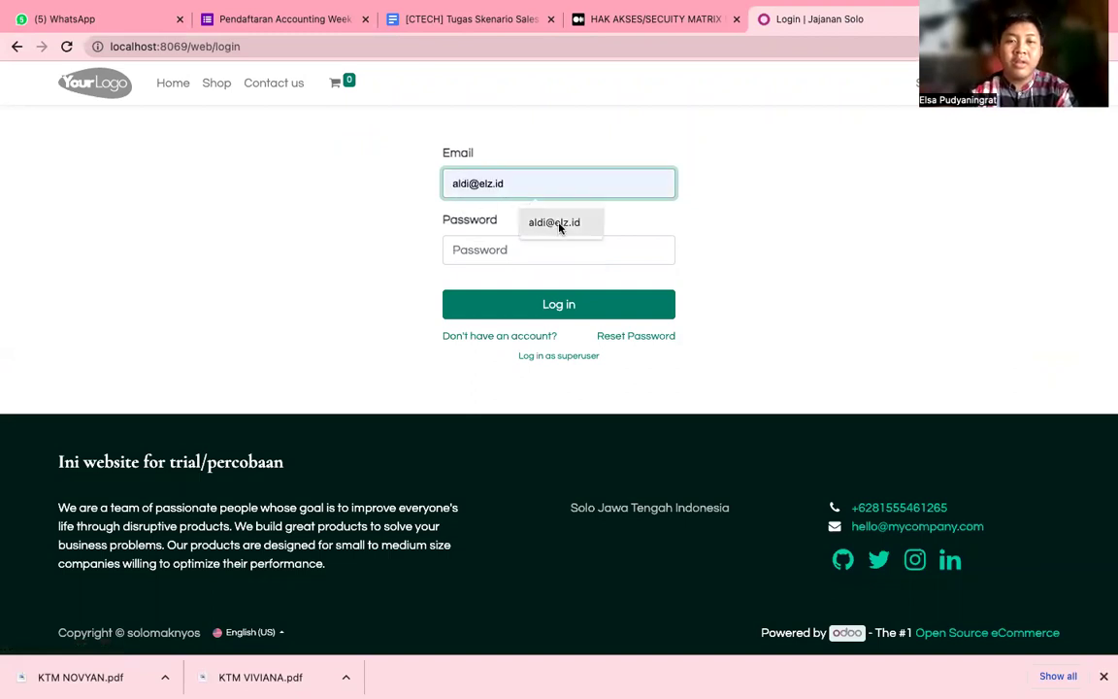
{"action": "left_click", "coordinate": [557, 223]}
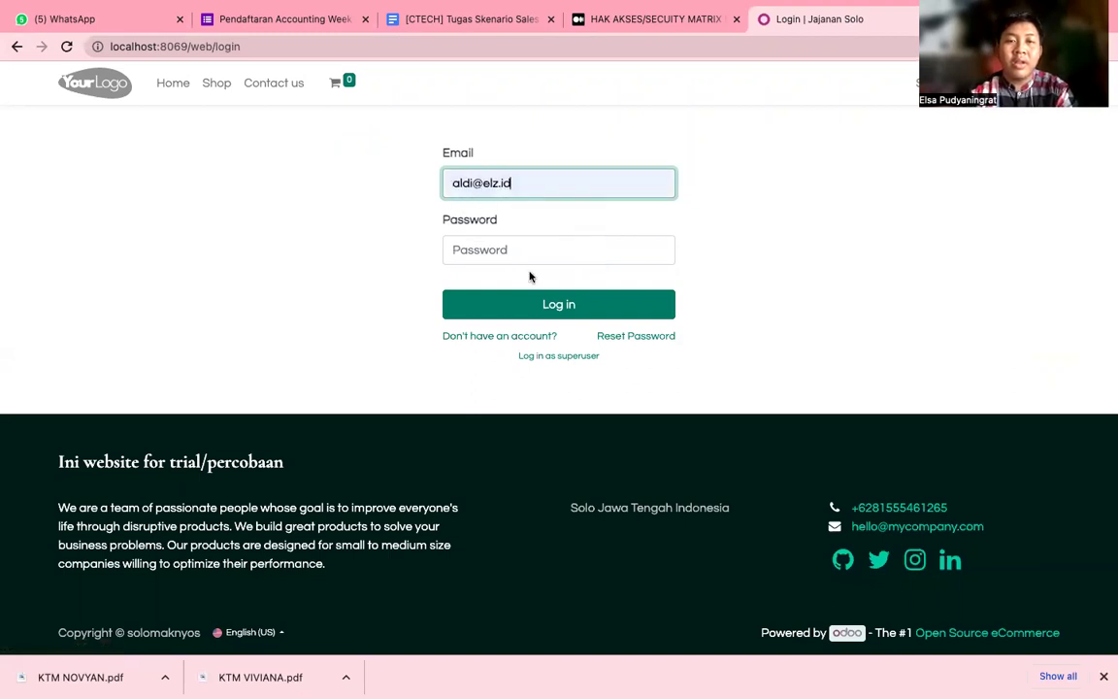
{"action": "left_click", "coordinate": [534, 258]}
{"action": "type", "text": "a"}
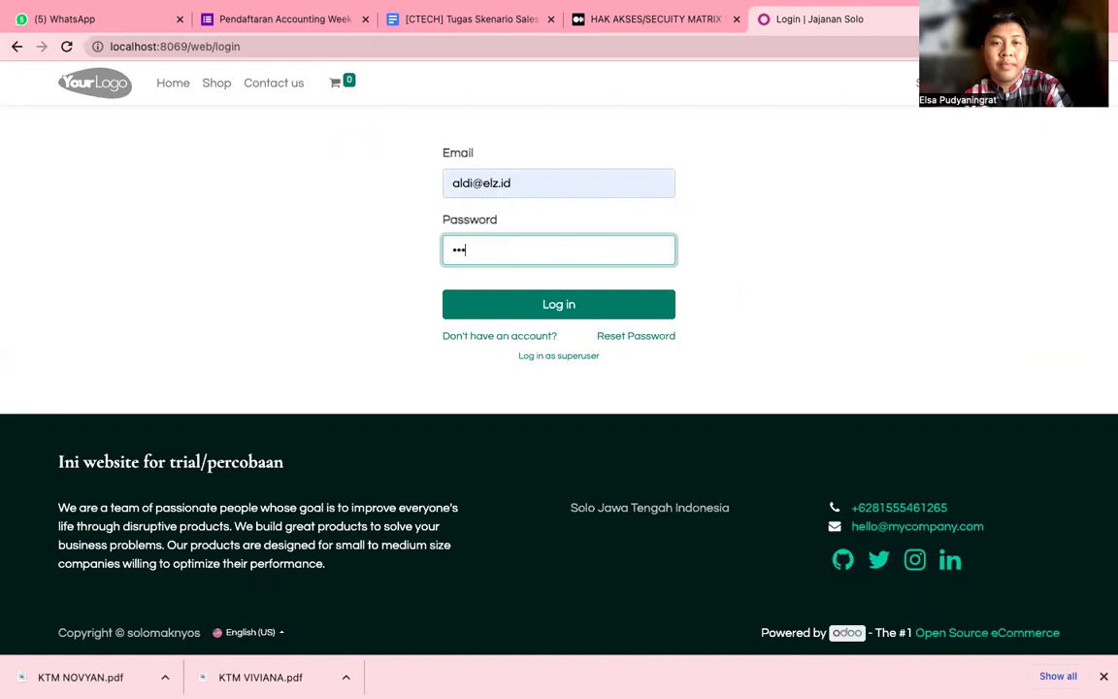
{"action": "left_click", "coordinate": [548, 302]}
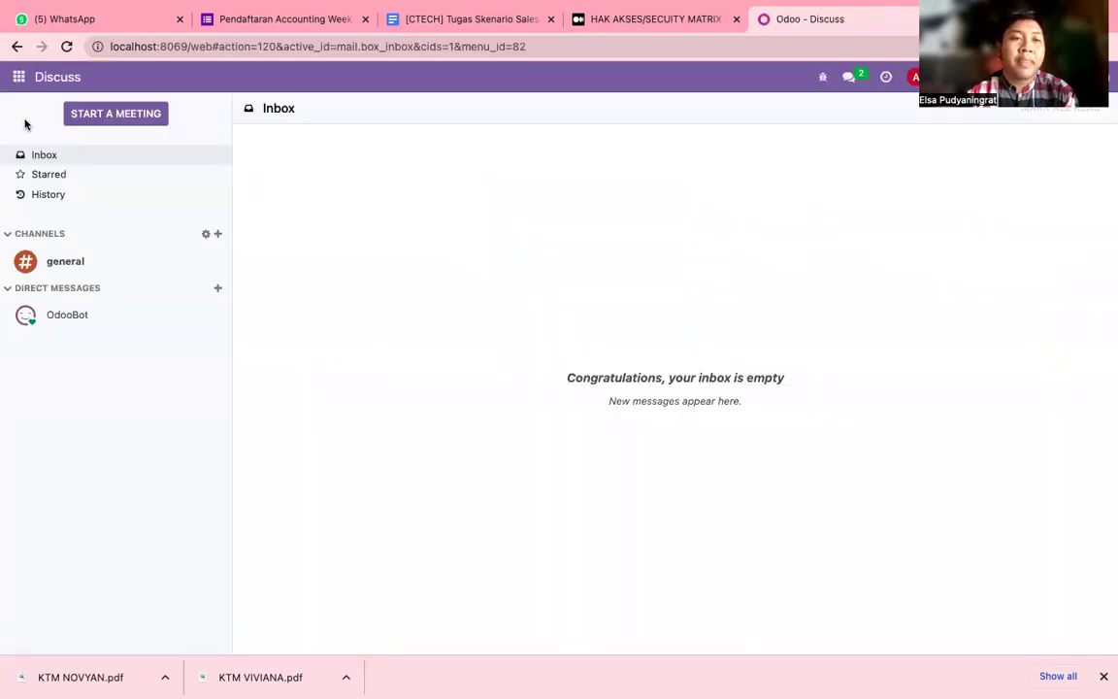
Open Invoicing as the manager and compare its menus against the security matrix article.
{"action": "left_click", "coordinate": [22, 87]}
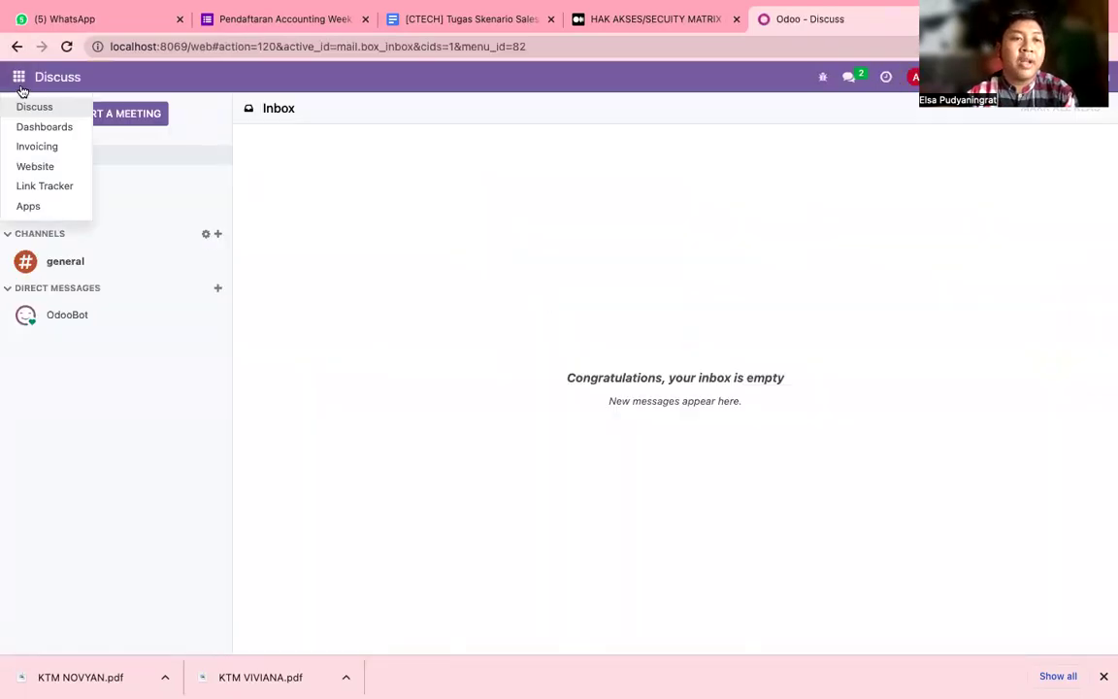
{"action": "left_click", "coordinate": [24, 146]}
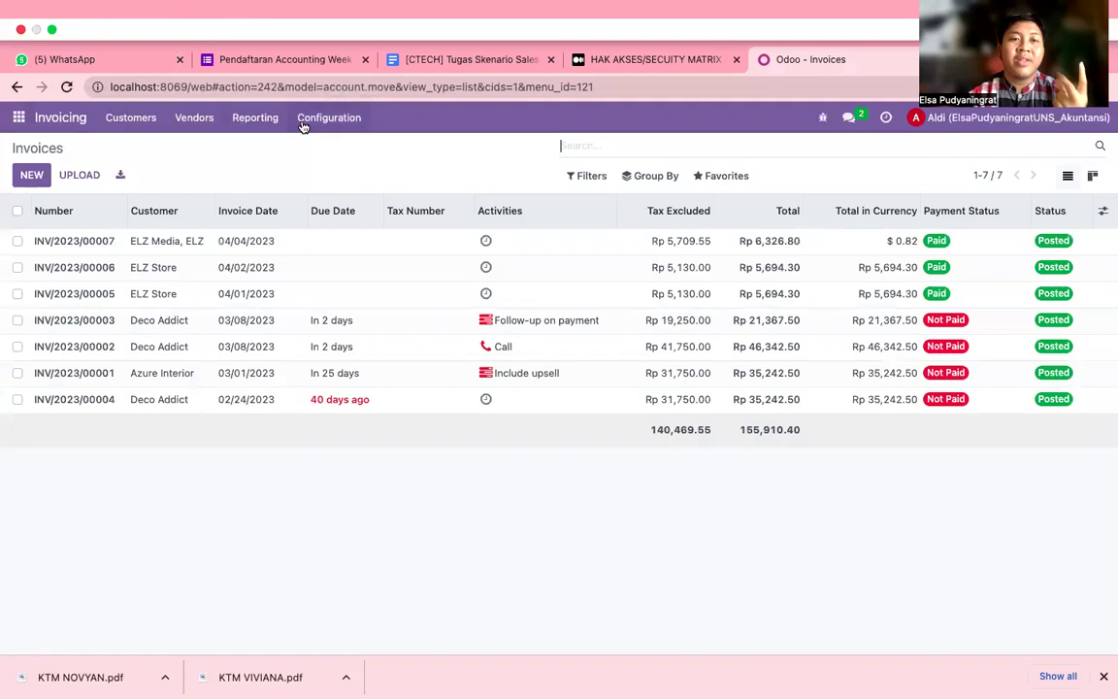
{"action": "left_click", "coordinate": [666, 60]}
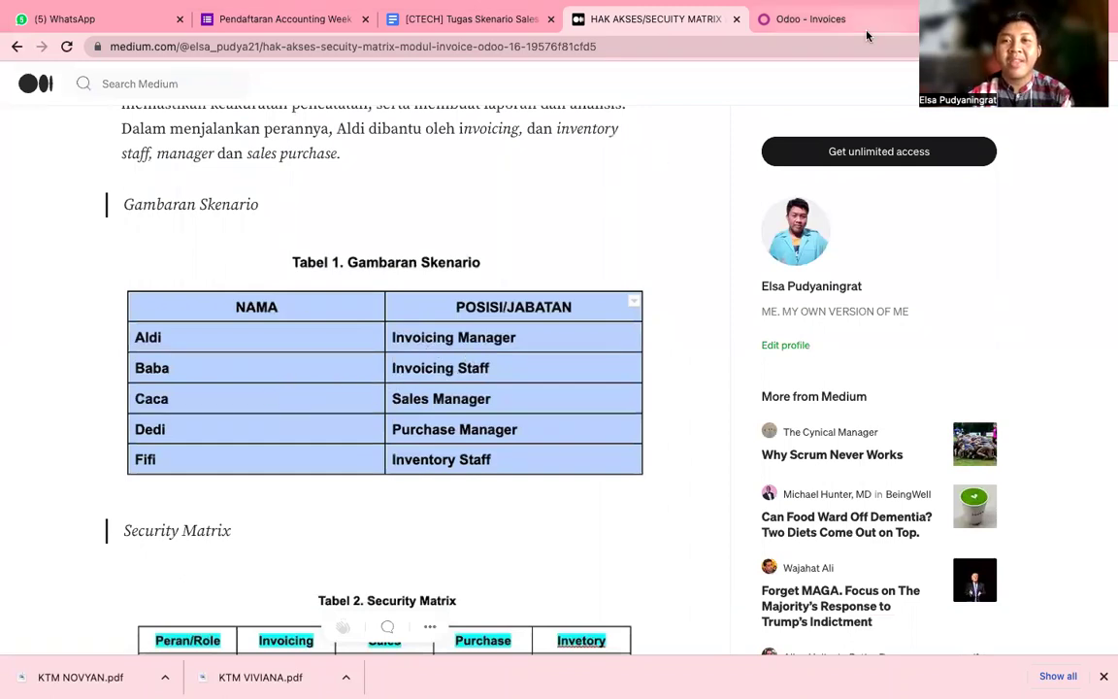
{"action": "left_click", "coordinate": [779, 26]}
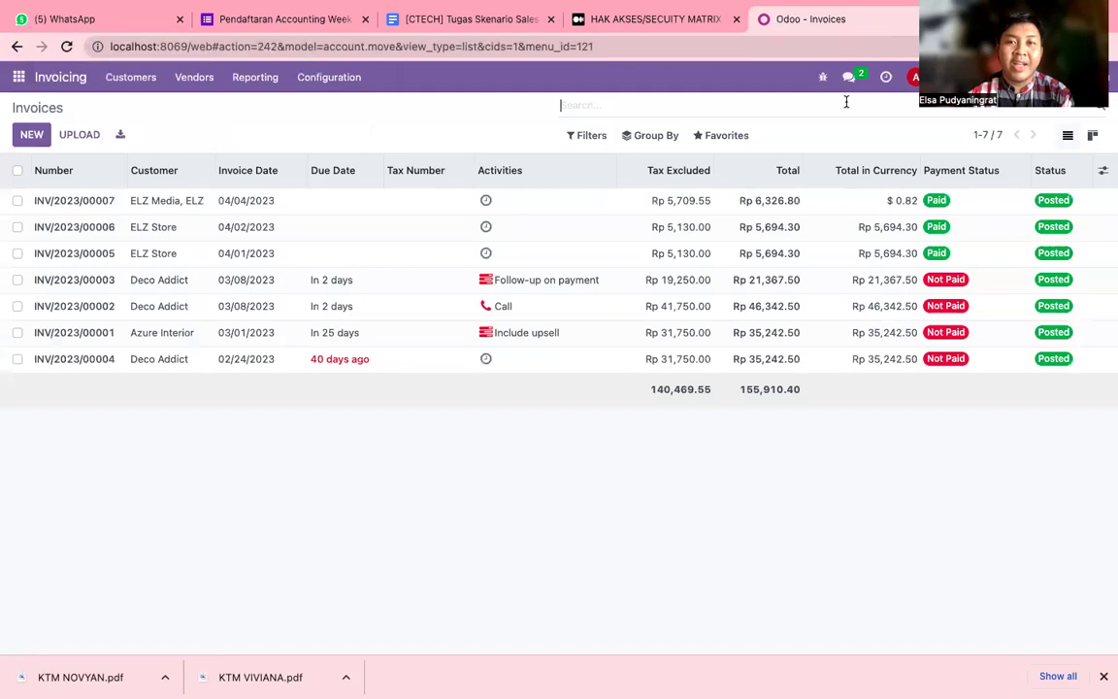
{"action": "left_click", "coordinate": [916, 76]}
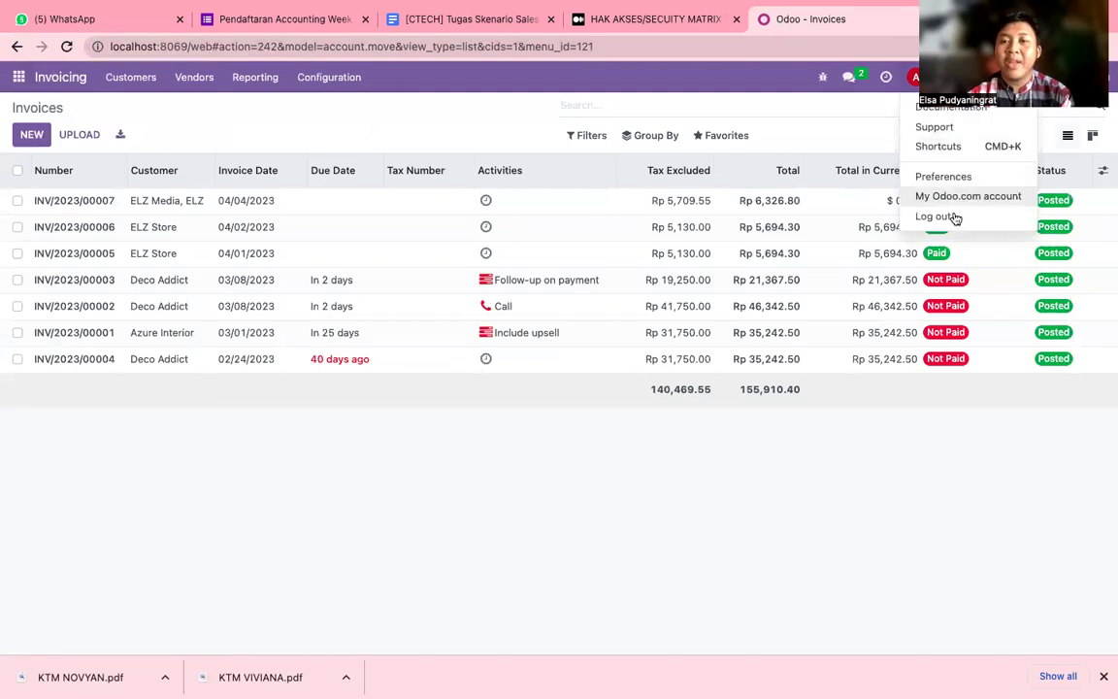
Log out of the manager account and sign in as the administrator to view all apps.
{"action": "left_click", "coordinate": [950, 219]}
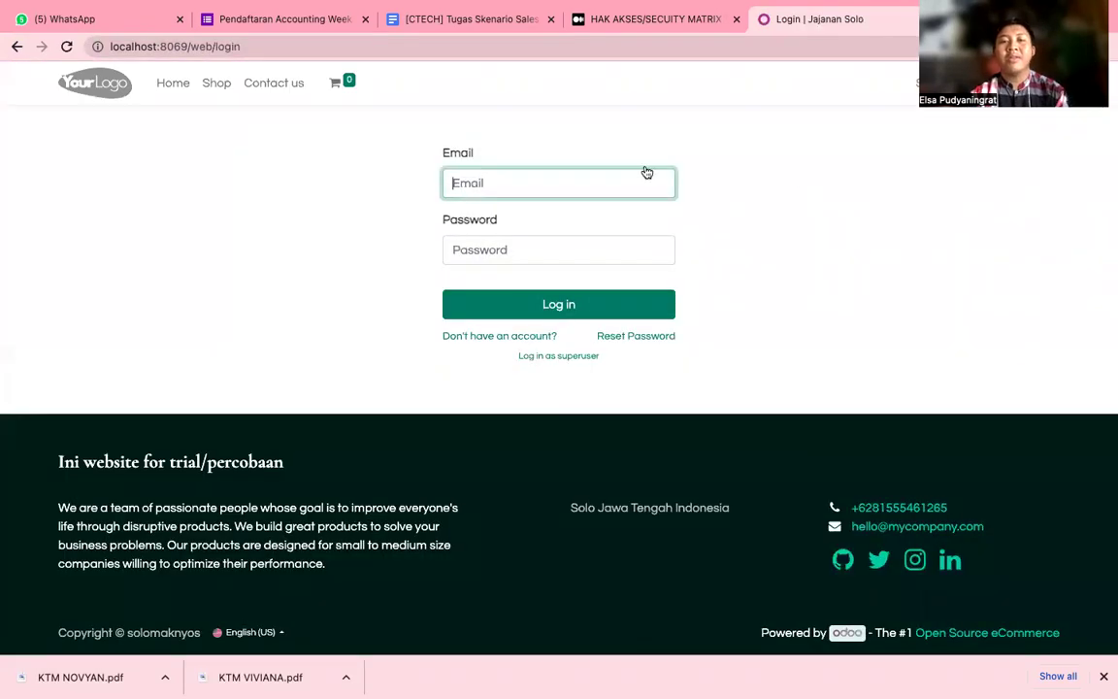
{"action": "left_click", "coordinate": [562, 175]}
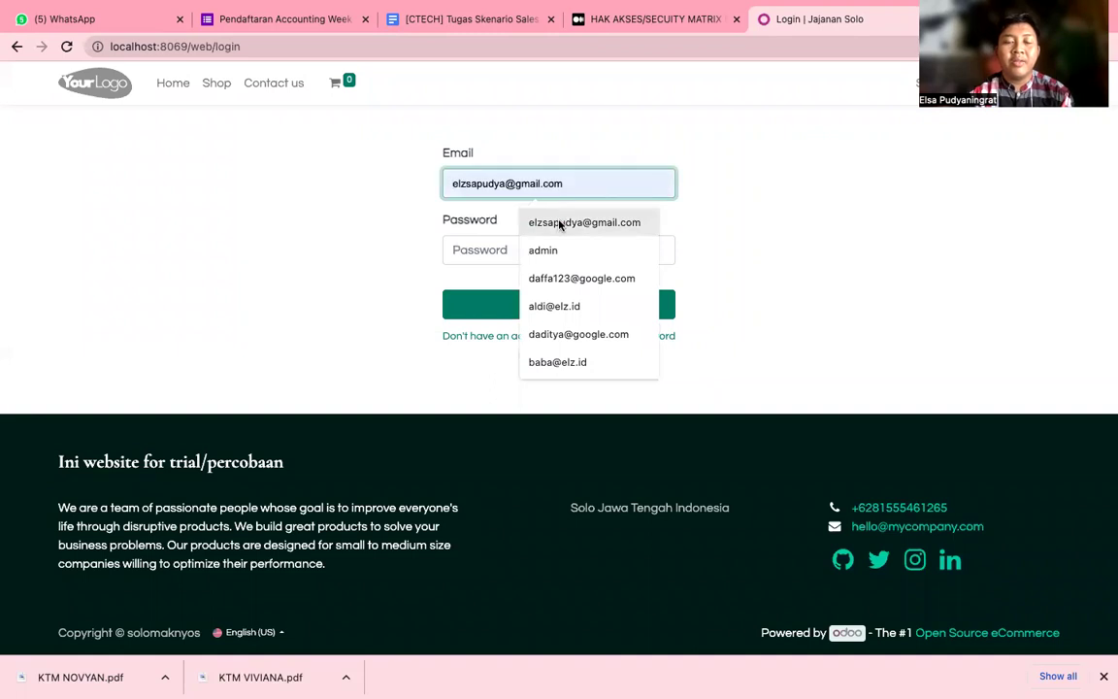
{"action": "left_click", "coordinate": [559, 222]}
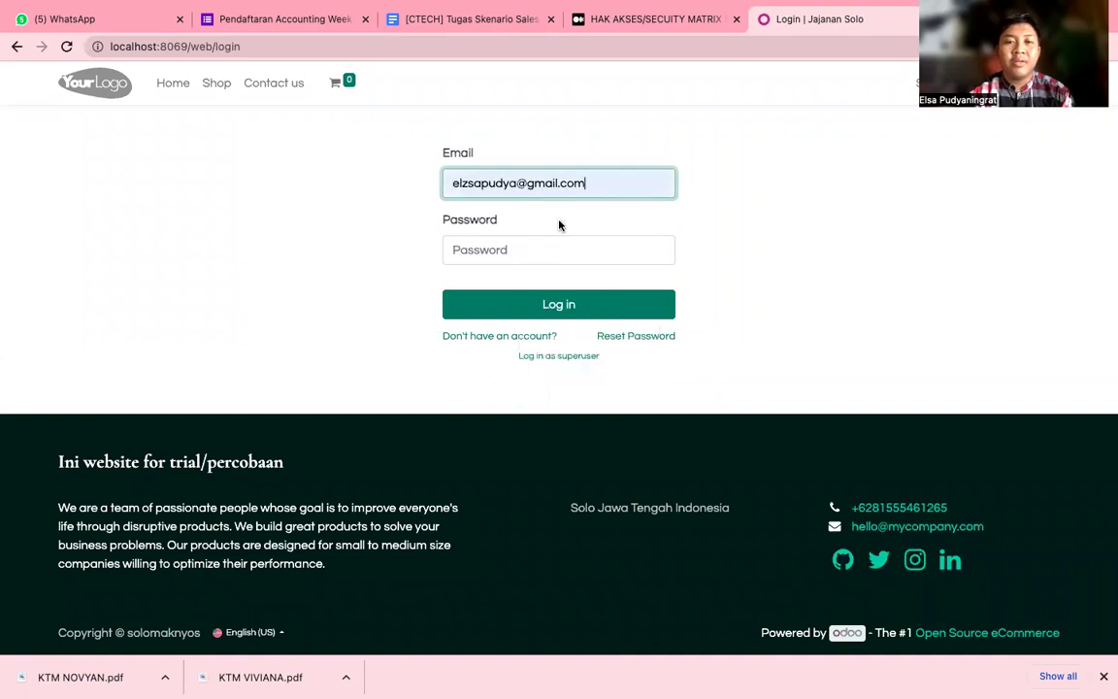
{"action": "left_click", "coordinate": [534, 249]}
{"action": "type", "text": "a•••••"}
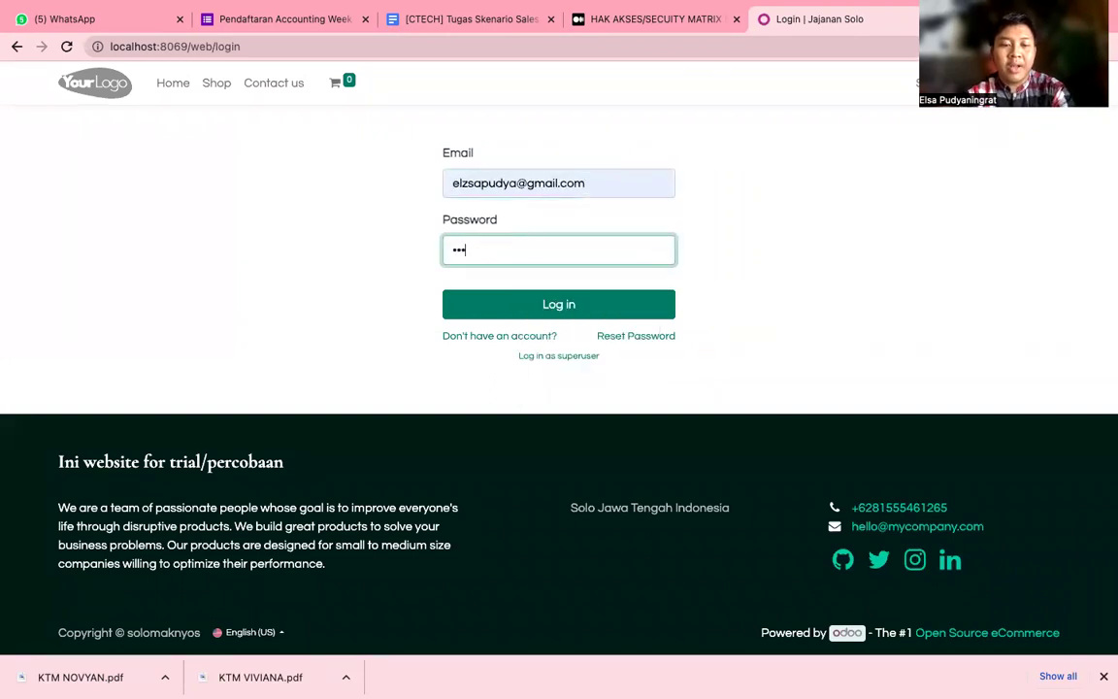
{"action": "type", "text": "••"}
{"action": "key", "text": "Return"}
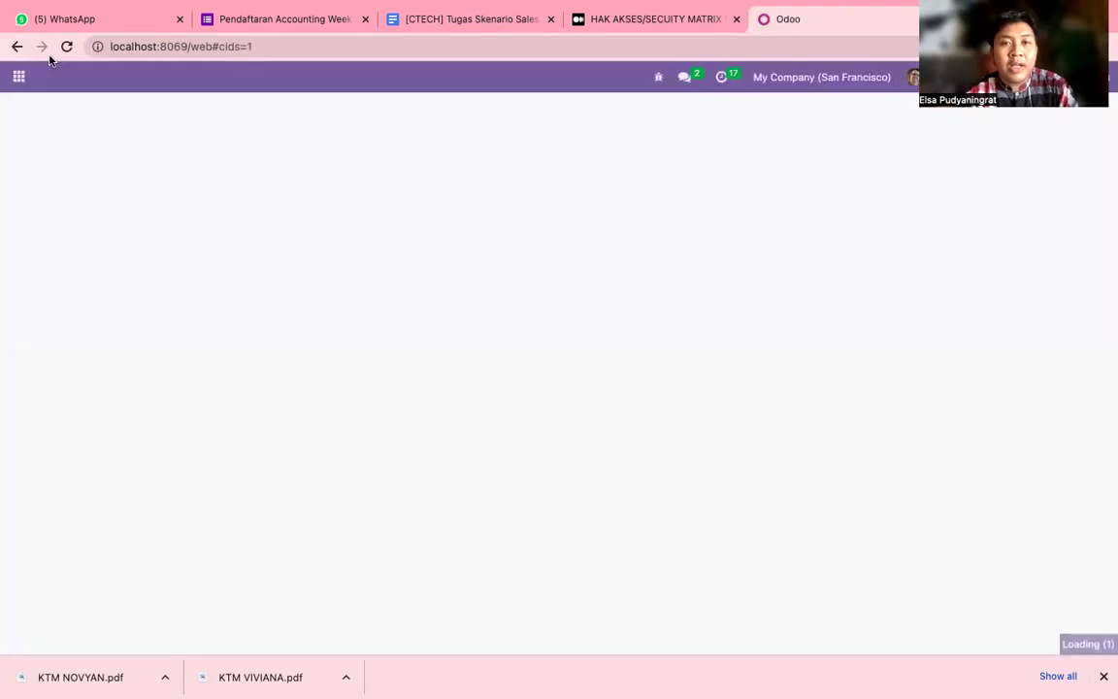
{"action": "left_click", "coordinate": [19, 80]}
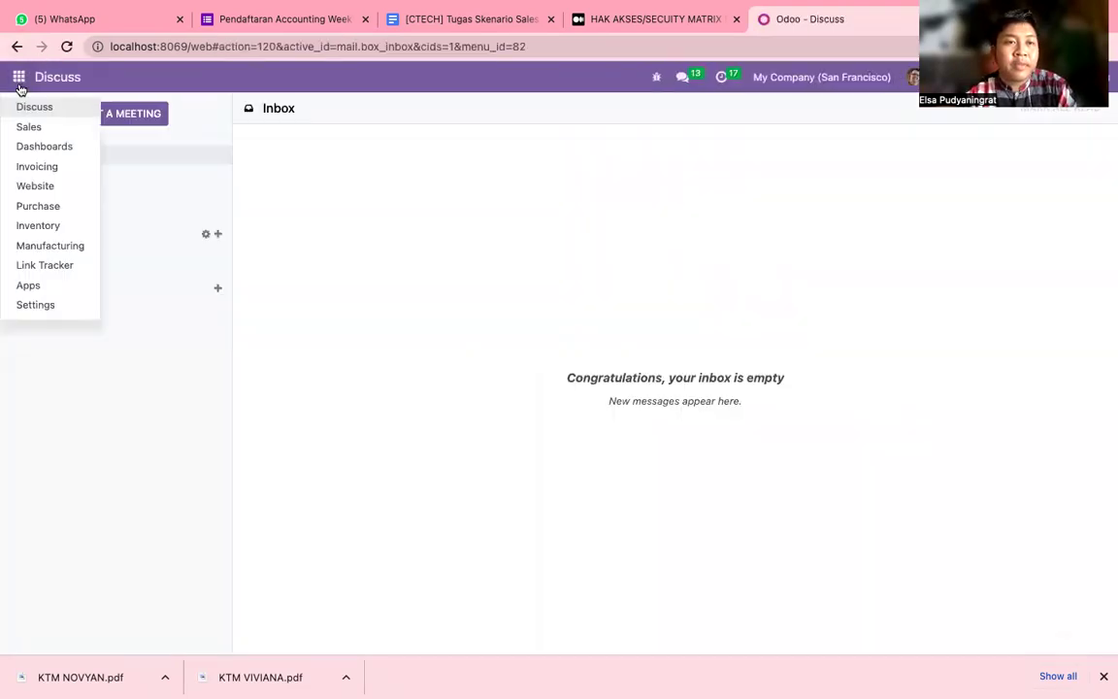
Open Settings and go to Users & Companies > Users to list the seven internal users.
{"action": "left_click", "coordinate": [35, 305]}
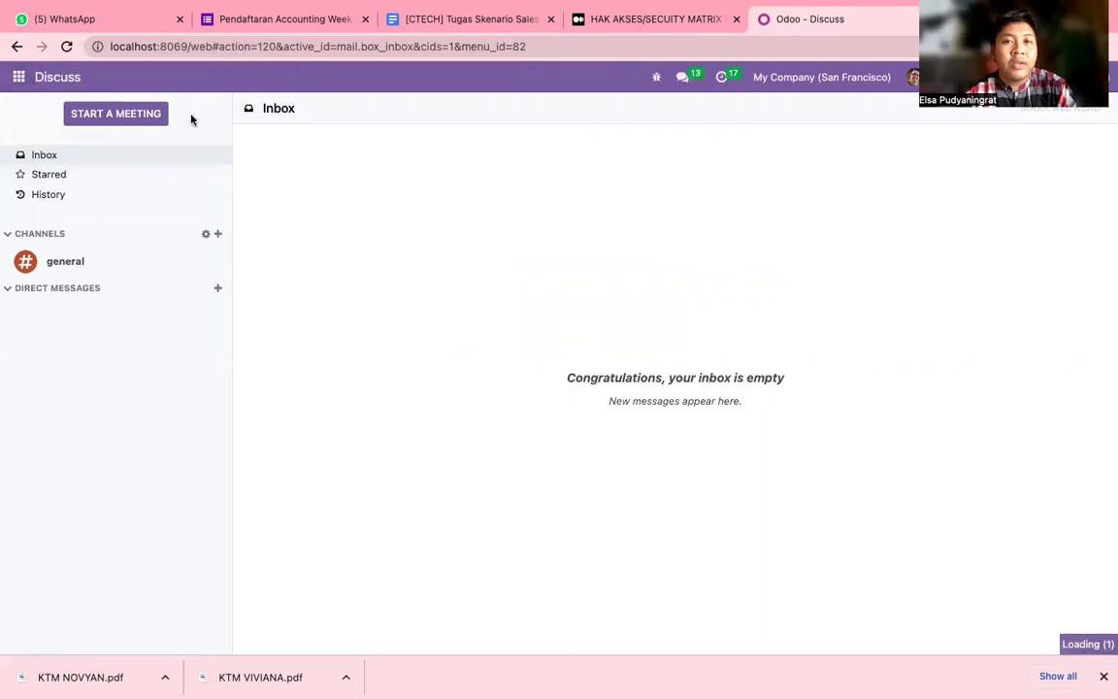
{"action": "left_click", "coordinate": [19, 76]}
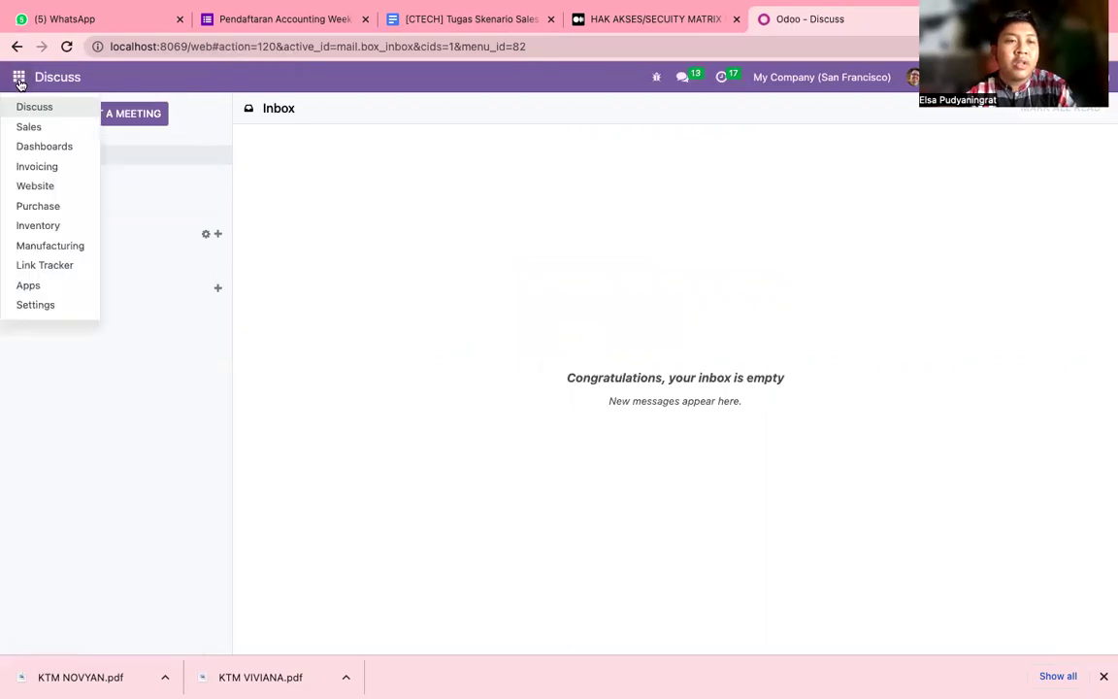
{"action": "left_click", "coordinate": [250, 118]}
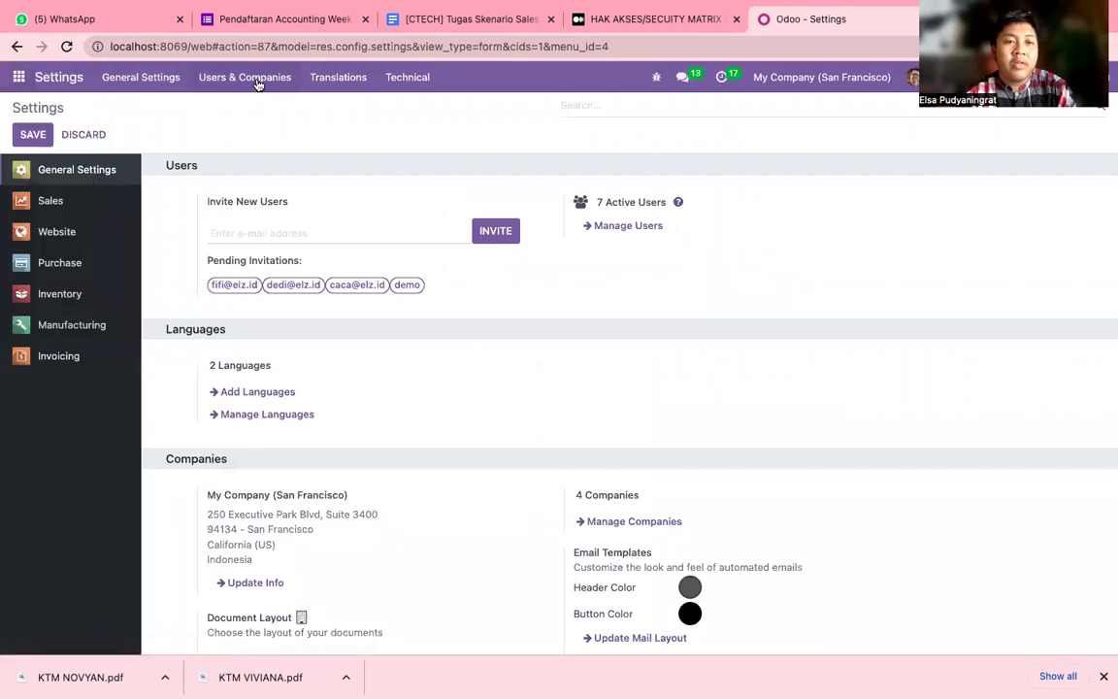
{"action": "left_click", "coordinate": [233, 78]}
{"action": "left_click", "coordinate": [239, 113]}
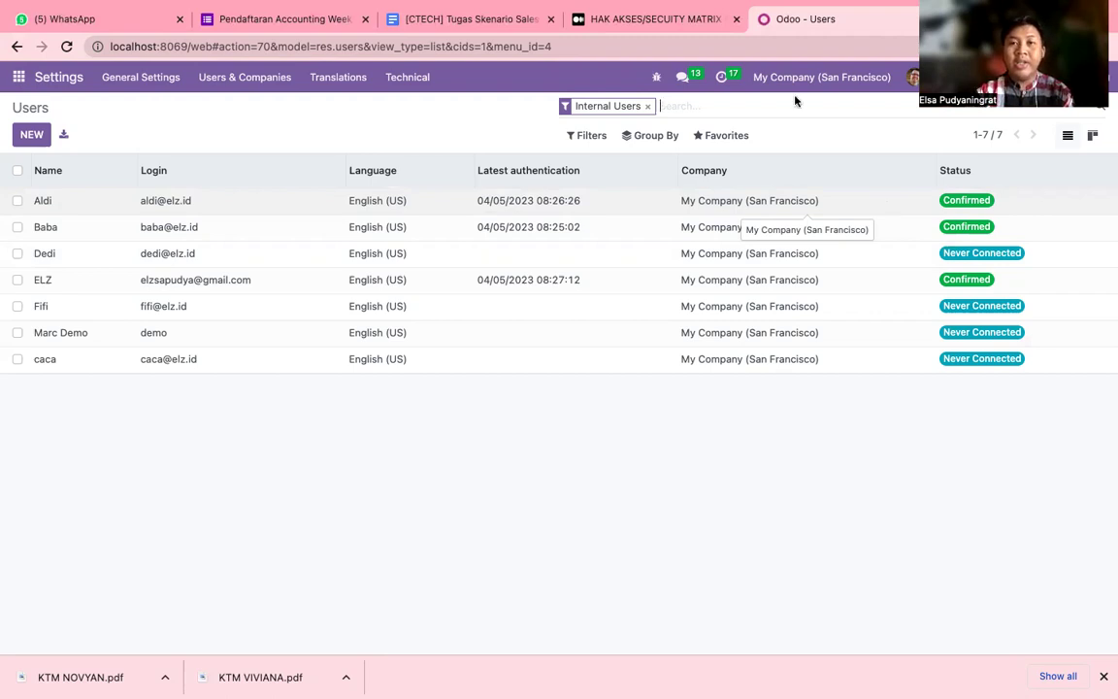
{"action": "left_click", "coordinate": [637, 20]}
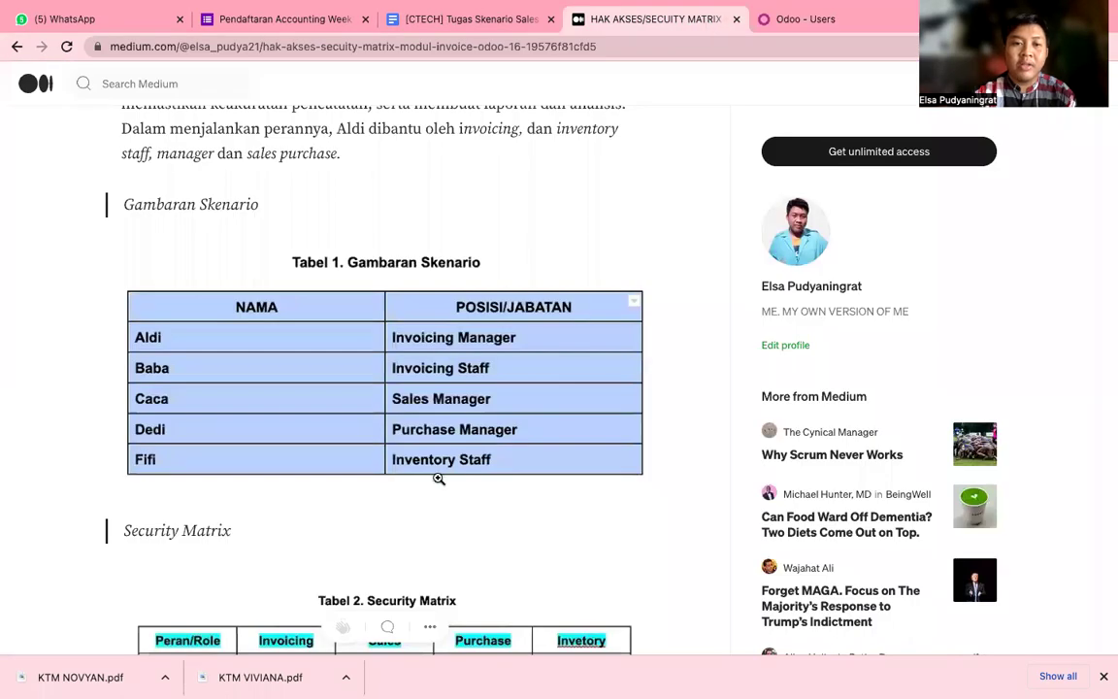
{"action": "scroll", "coordinate": [439, 478], "scroll_direction": "down", "scroll_amount": 5}
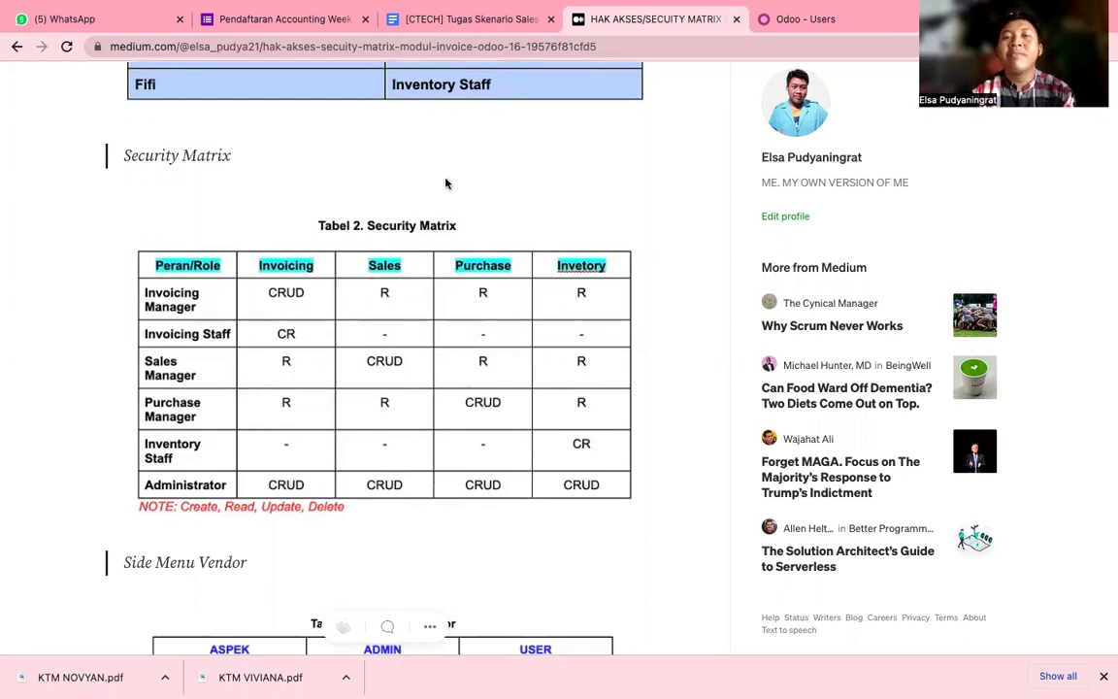
{"action": "left_click", "coordinate": [840, 17]}
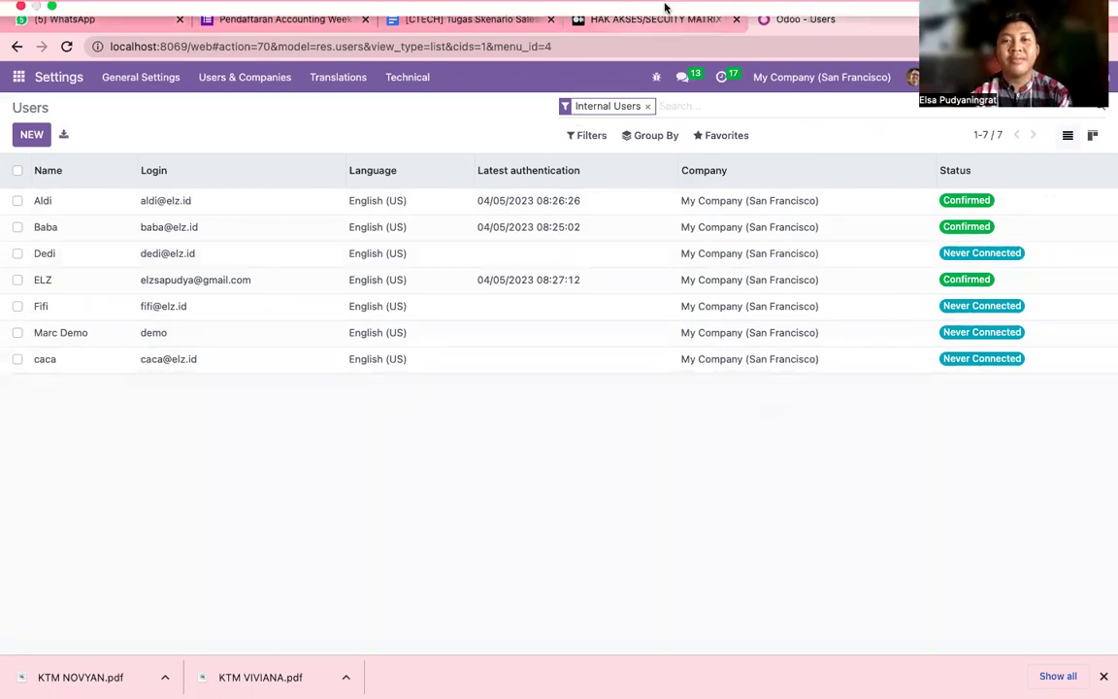
{"action": "mouse_move", "coordinate": [665, 16]}
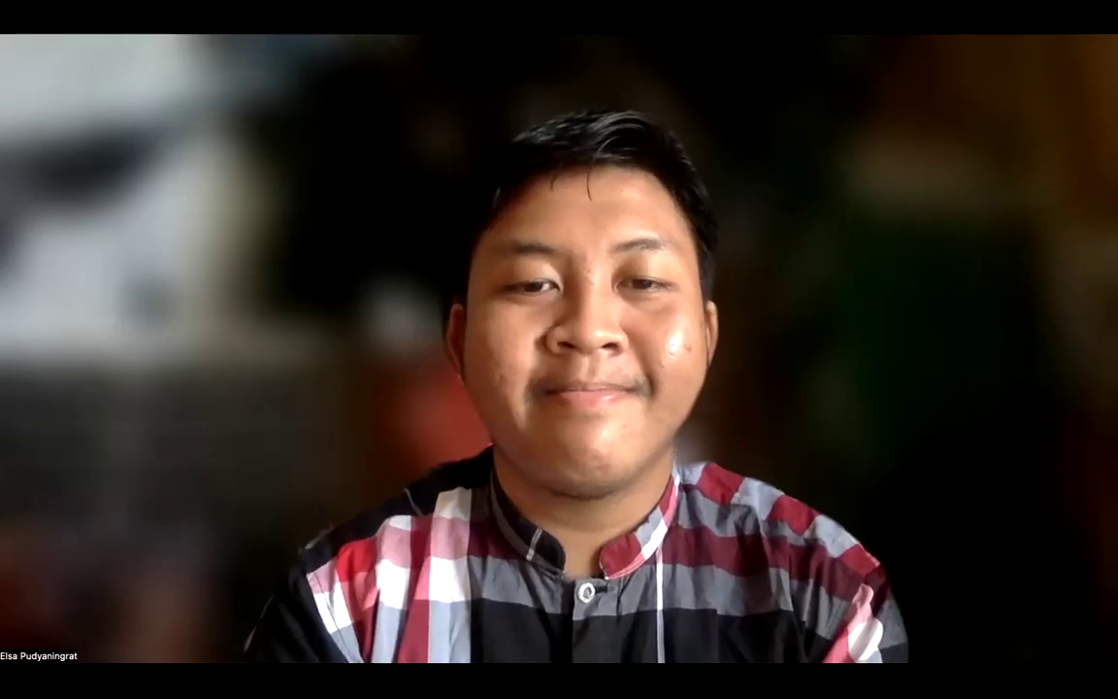